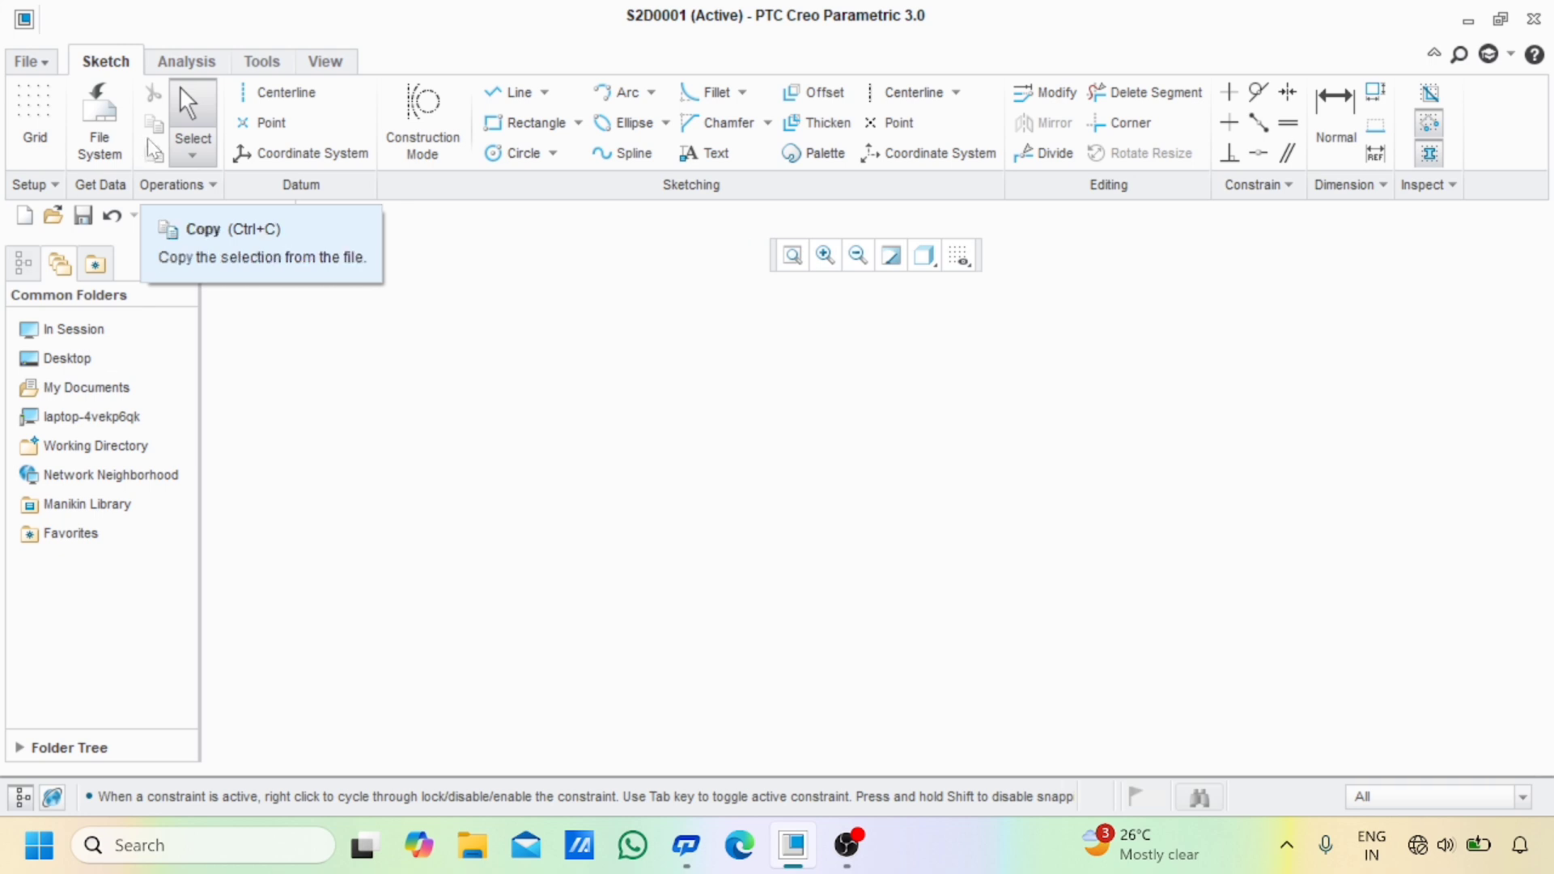
Sketch two separate parallel slanted lines side by side, starting their upper ends at the same height
left_click(495, 103)
left_click(494, 352)
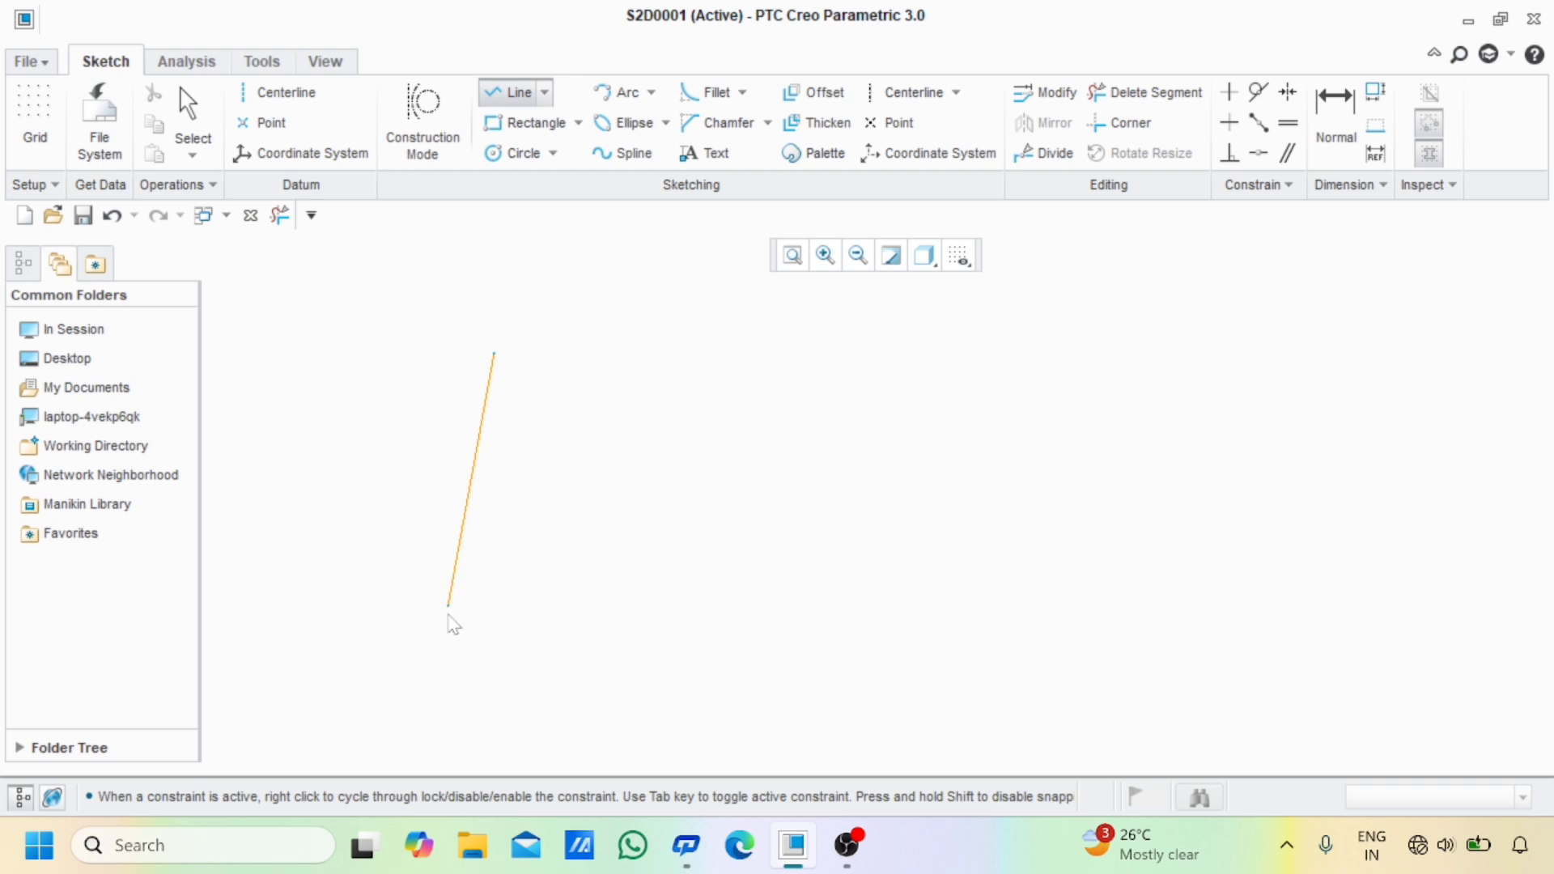
left_click(436, 653)
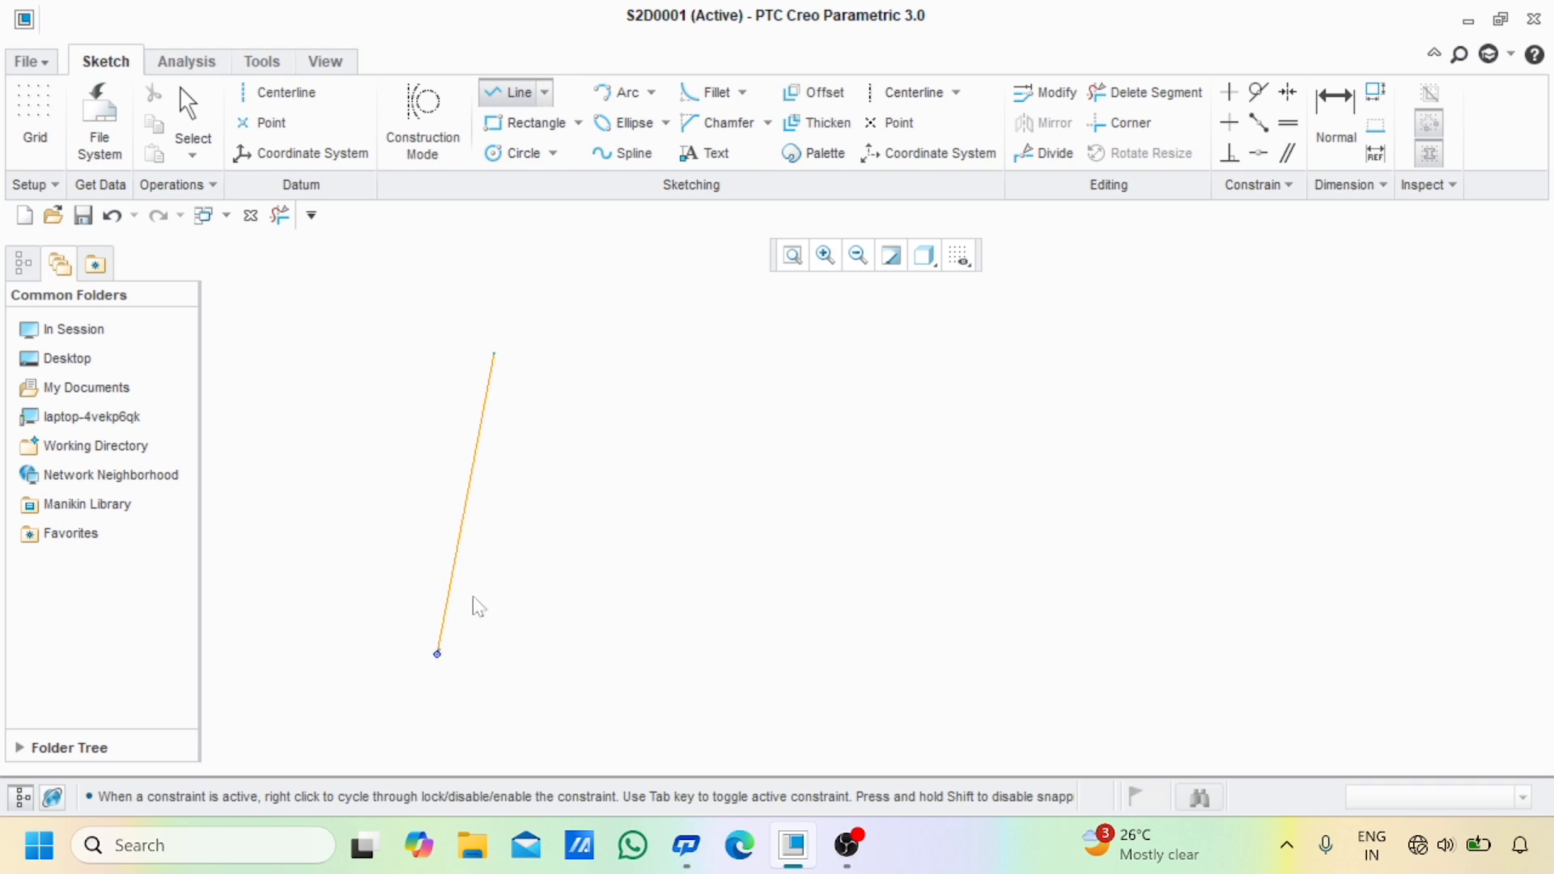
left_click(499, 96)
left_click(613, 353)
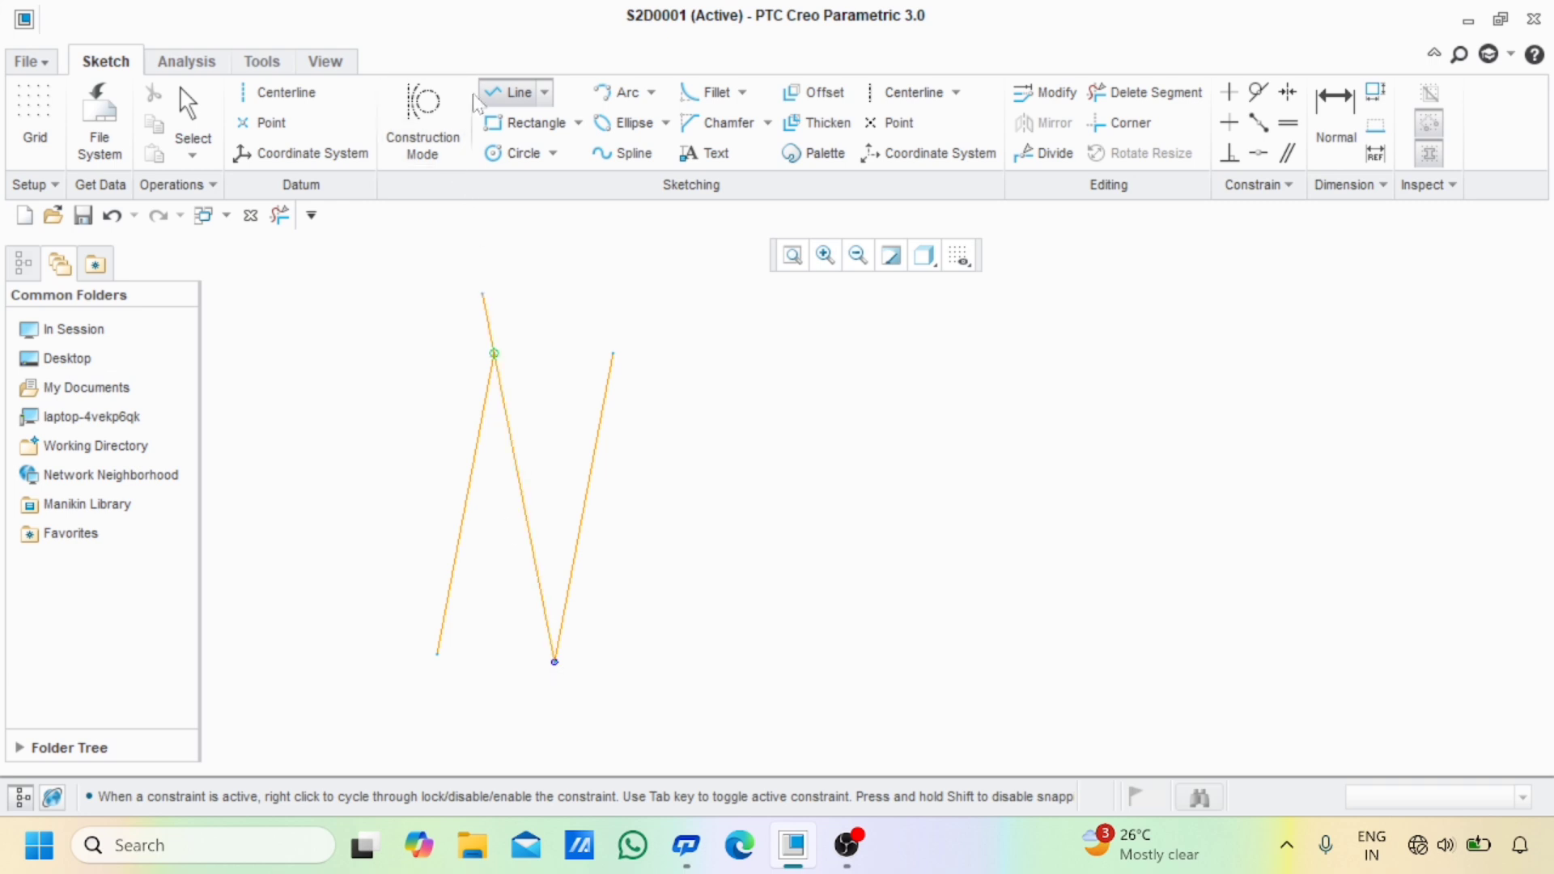
left_click(524, 94)
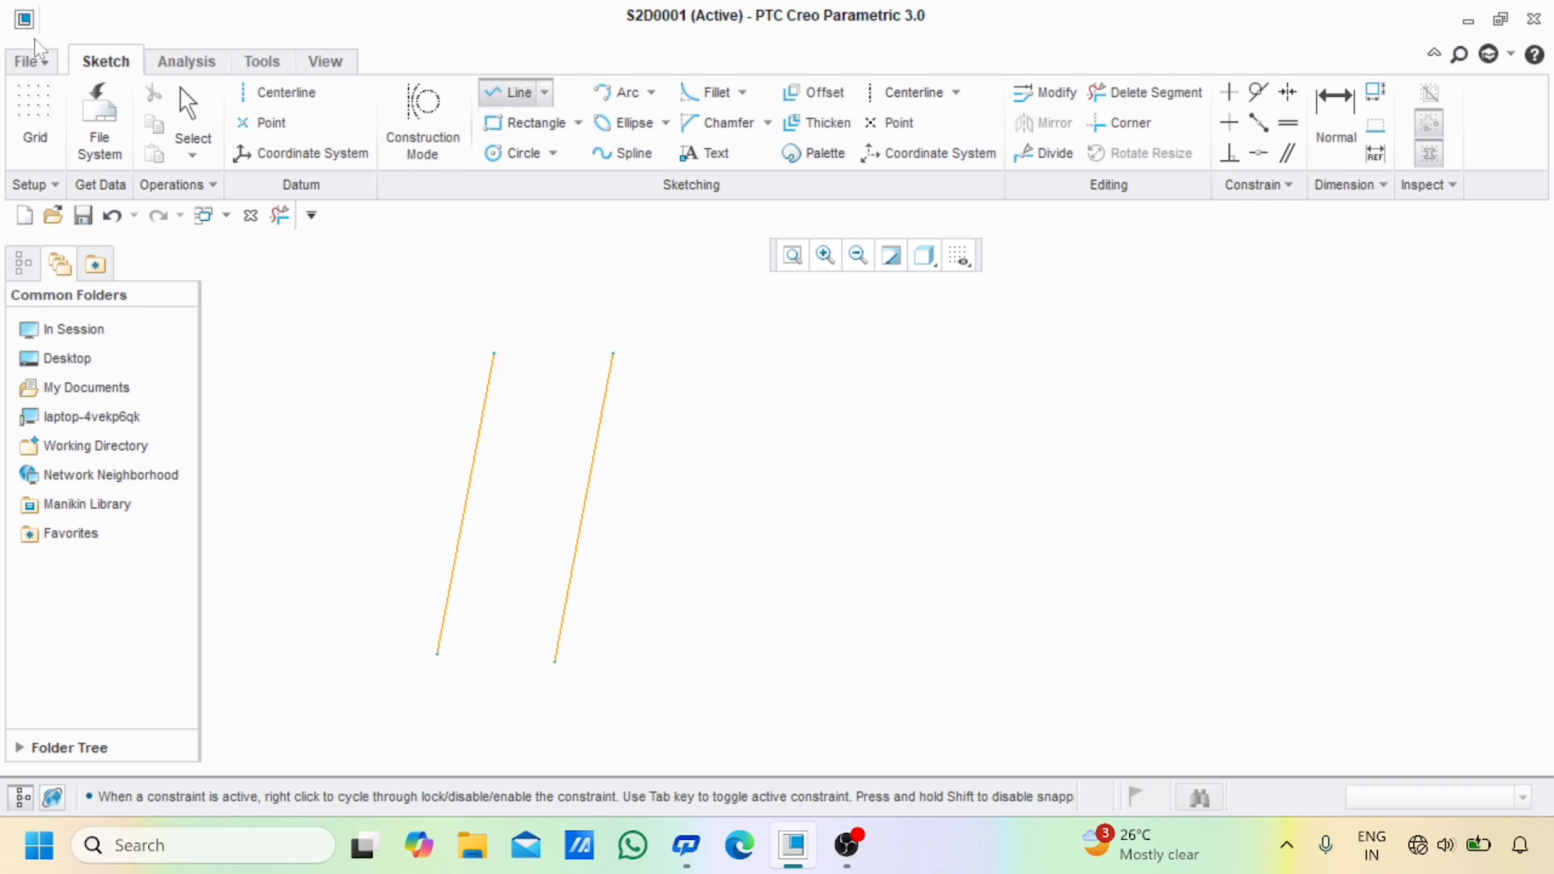
Turn off the Midpoint sketcher constraint assumption and apply it without saving the settings to a configuration file
left_click(47, 61)
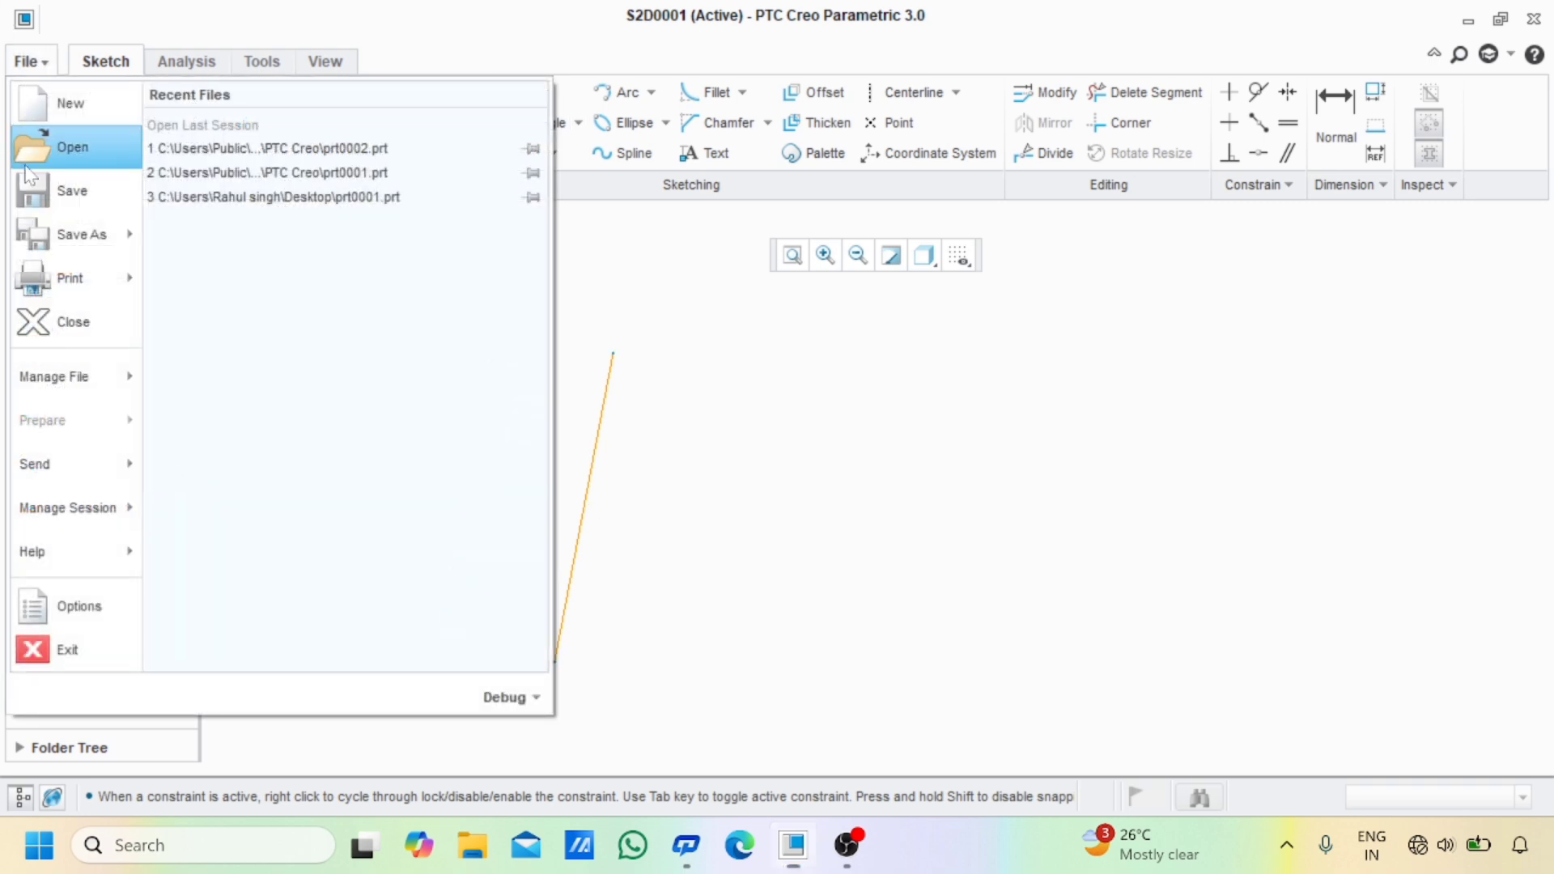
left_click(74, 611)
left_click(318, 113)
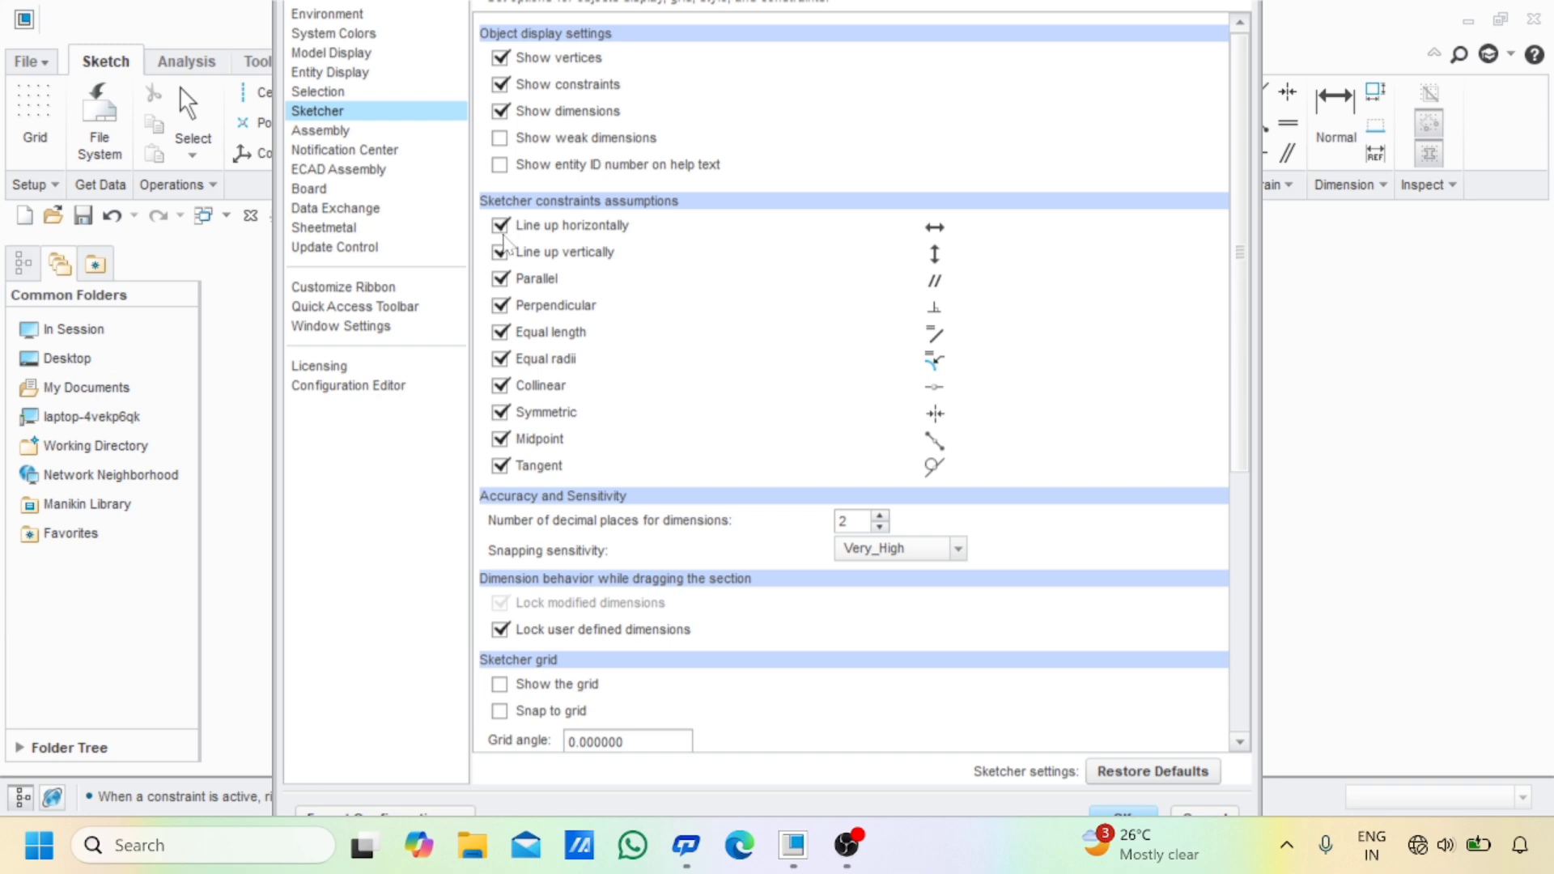
left_click(501, 439)
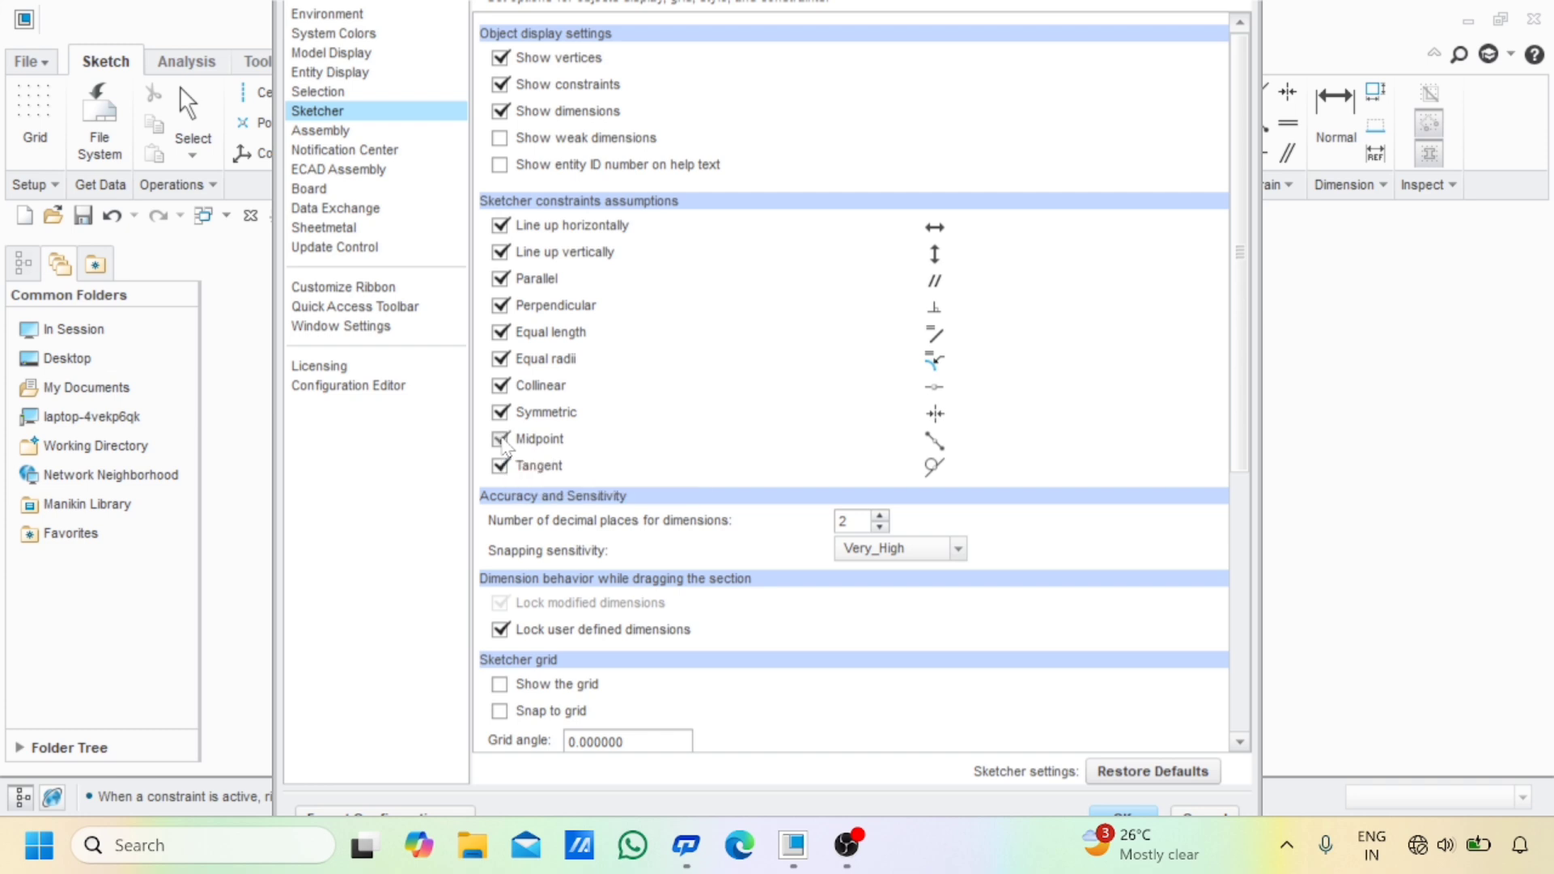
left_click(1126, 812)
left_click(853, 524)
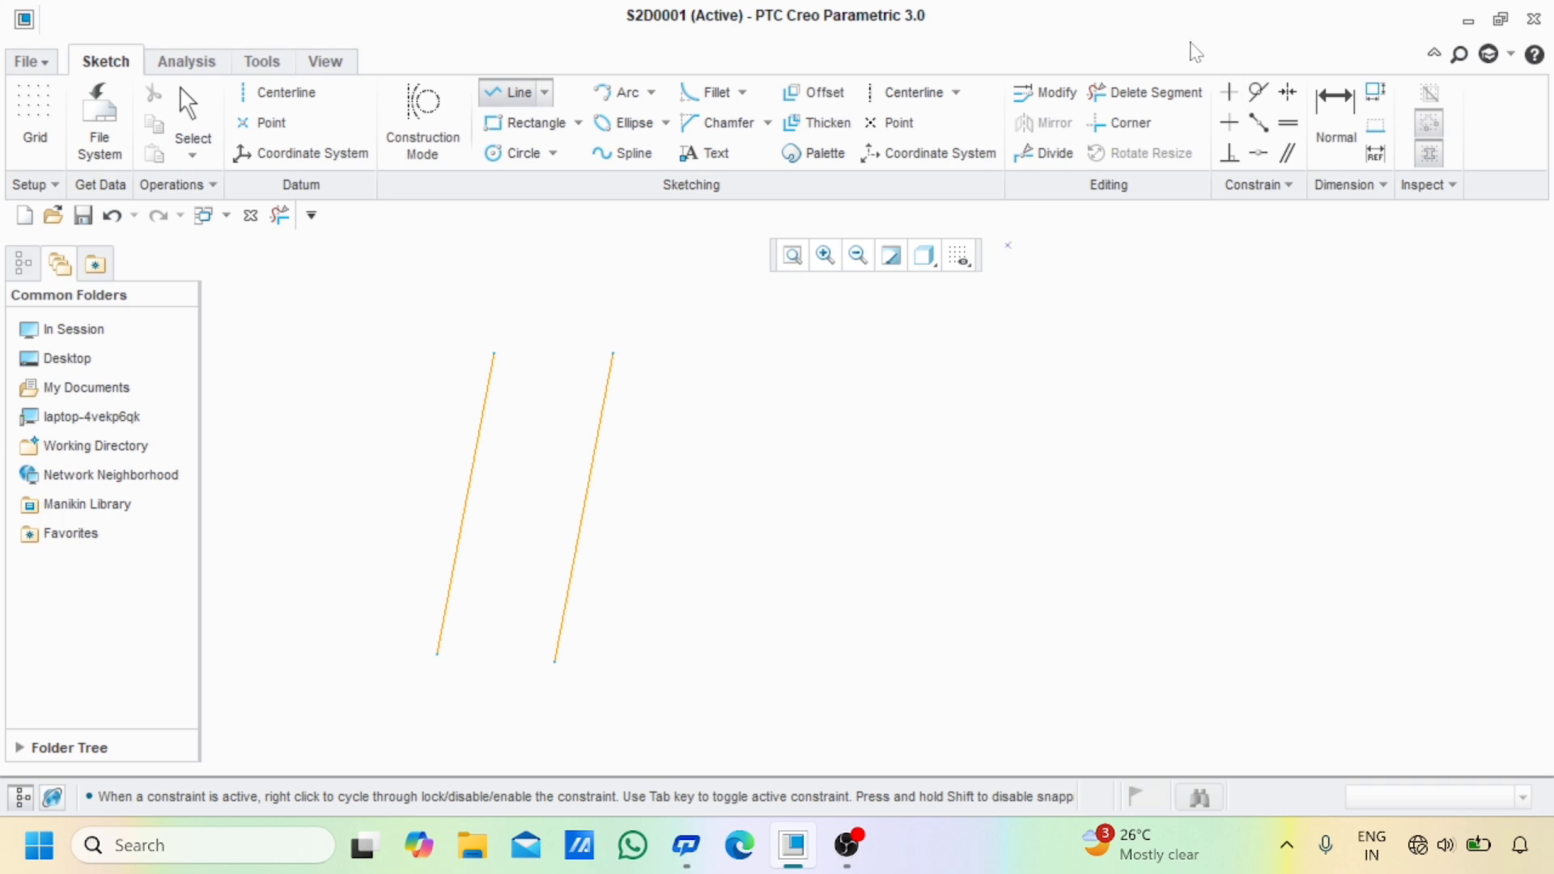
Delete the two slanted lines and sketch a horizontal line about 238 long in the lower part of the sketch
left_click(1132, 91)
left_click_drag(461, 544, 708, 561)
left_click(509, 94)
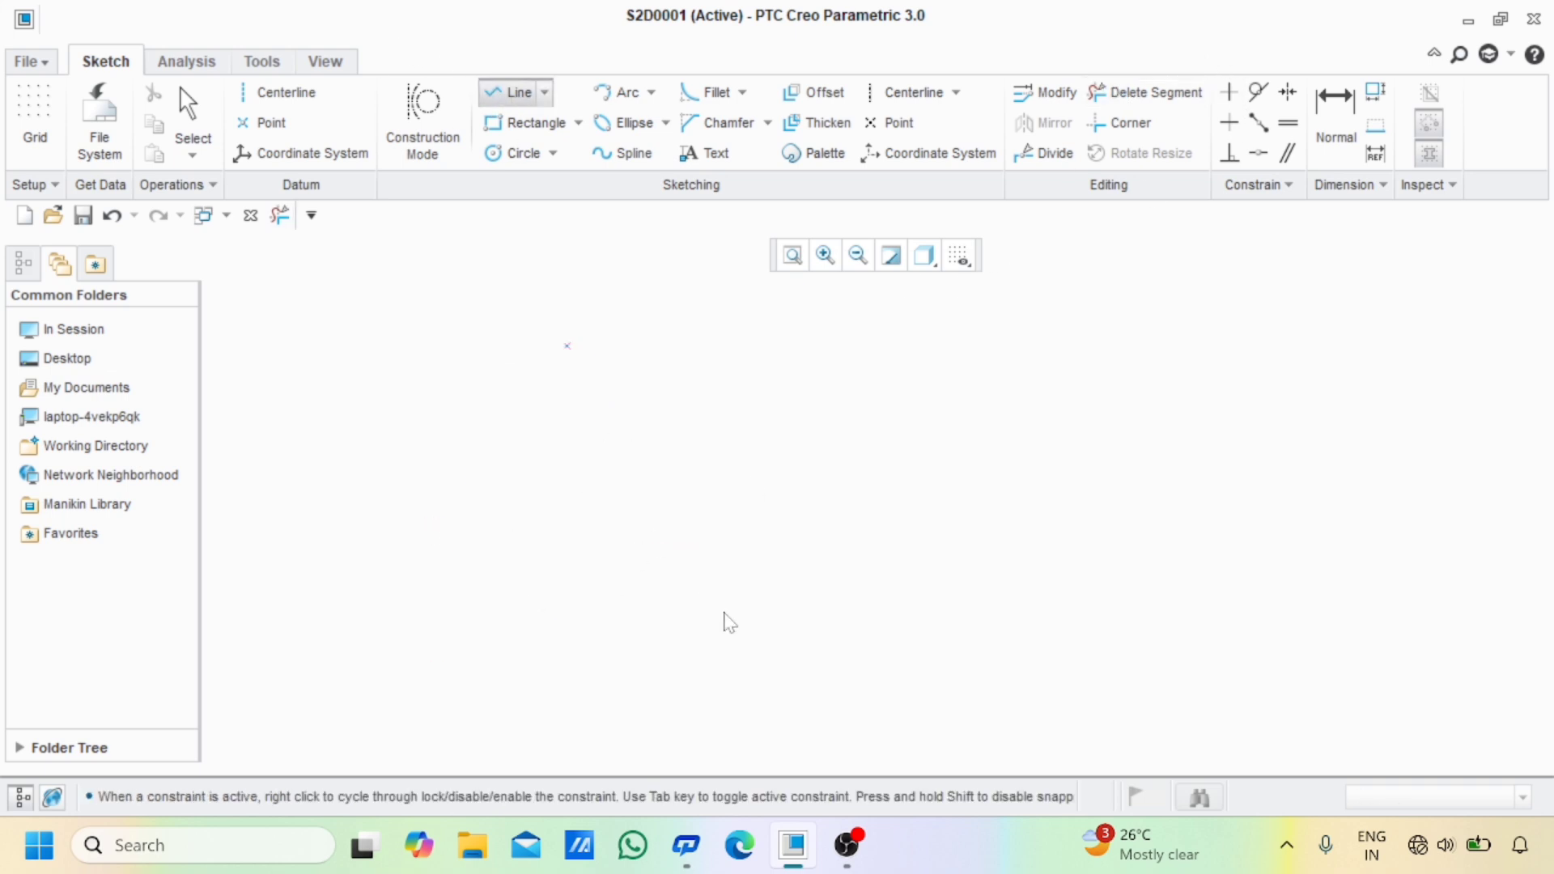
left_click(600, 621)
left_click(1188, 620)
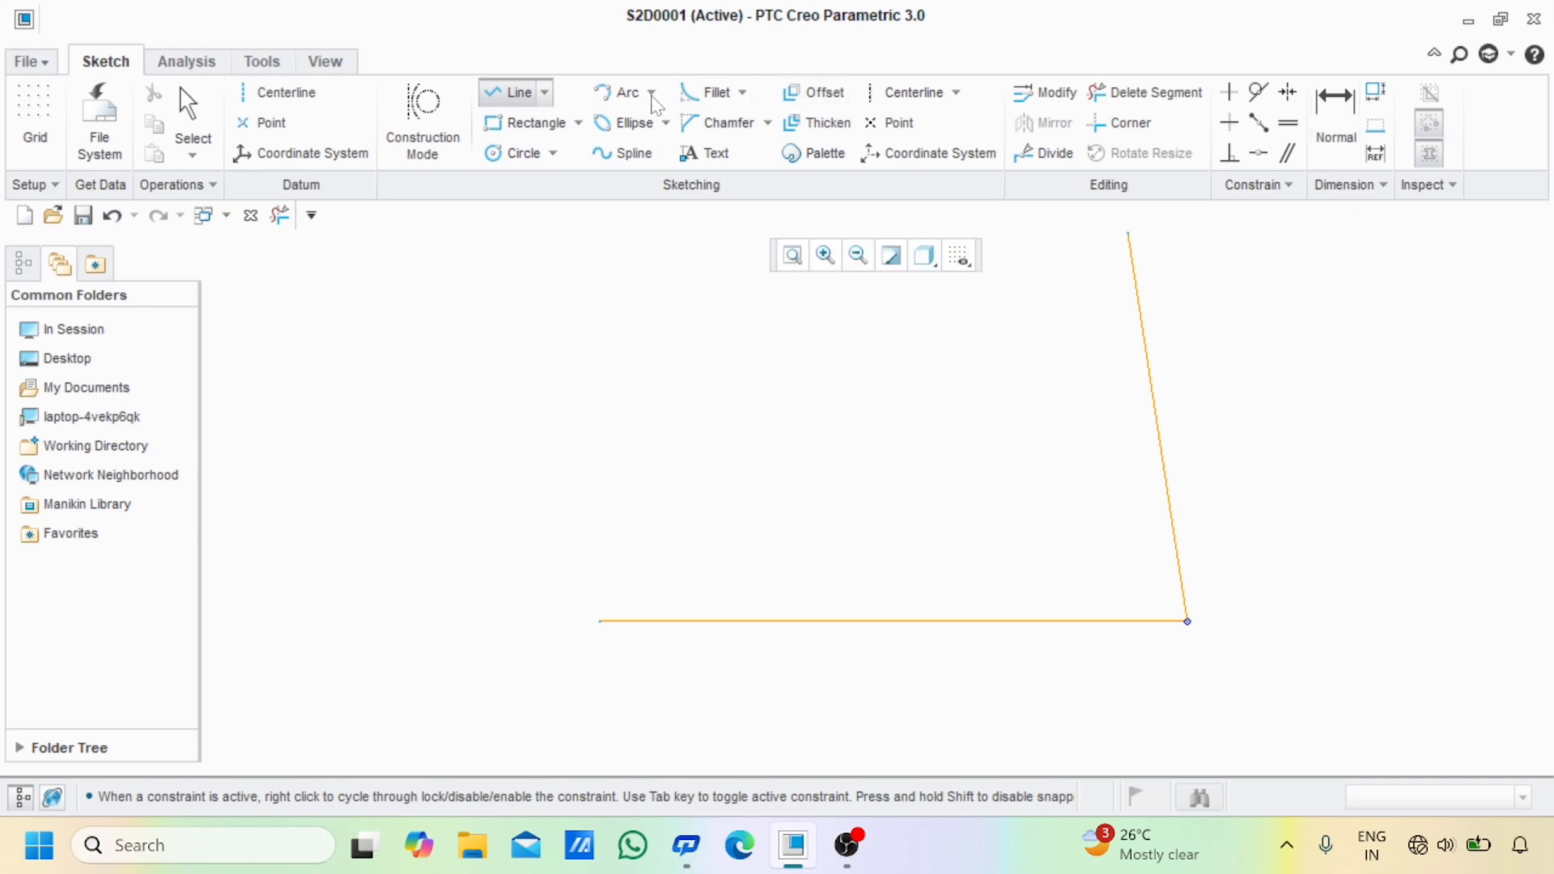
Dimension the horizontal line's length below it and set it to 250
left_click(1341, 121)
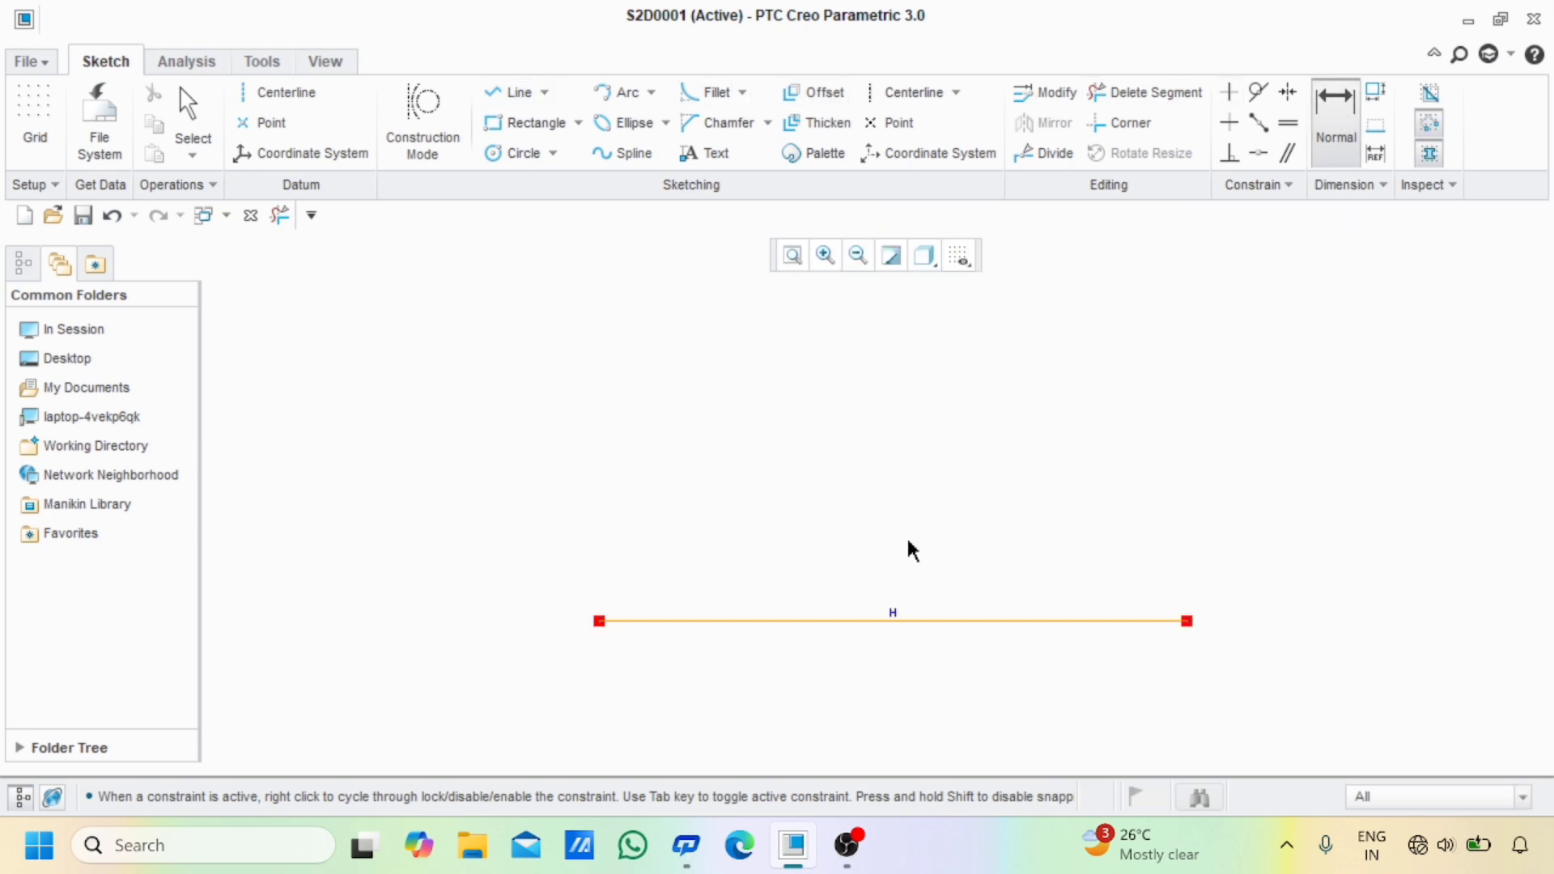
left_click(906, 621)
middle_click(898, 678)
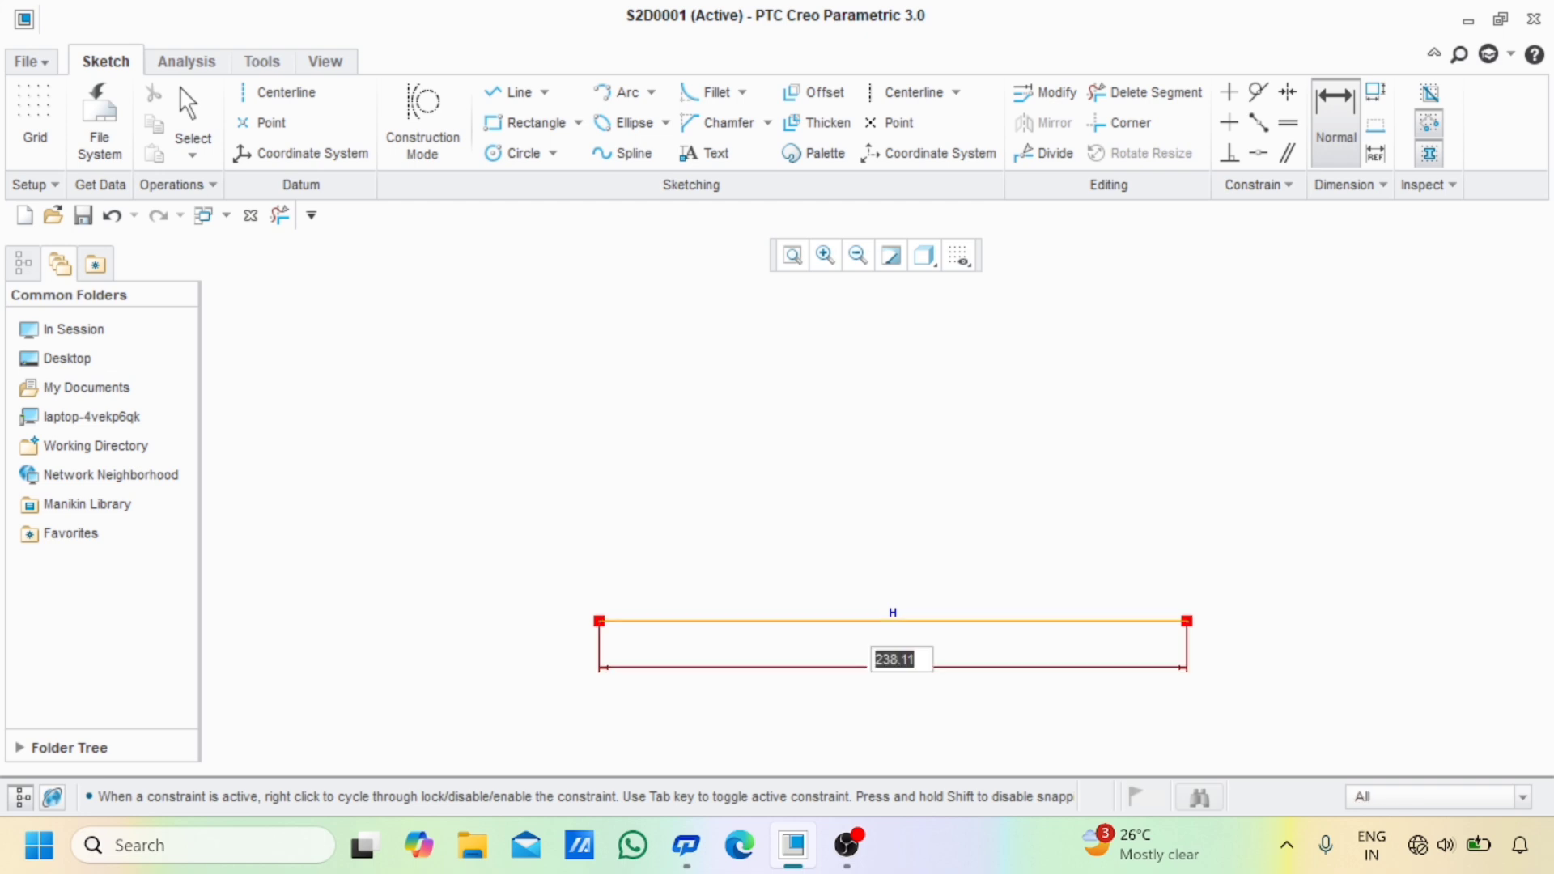
key("BackSpace")
type("250")
key("Return")
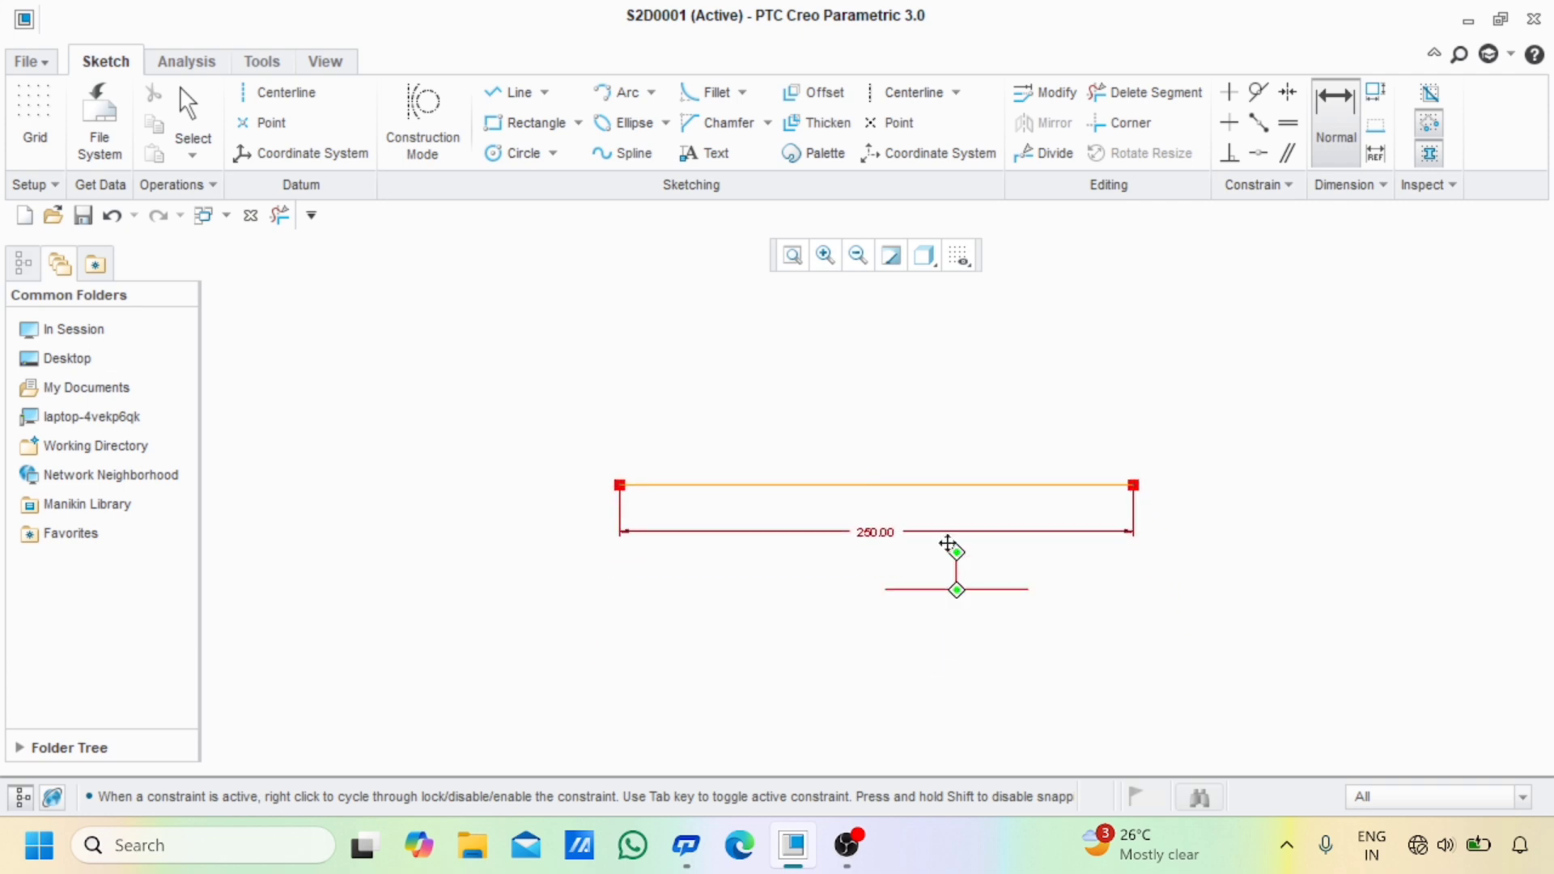
Place a sketch point on the horizontal line and dimension it 125 from the line's left endpoint
middle_click_drag(890, 539, 912, 722)
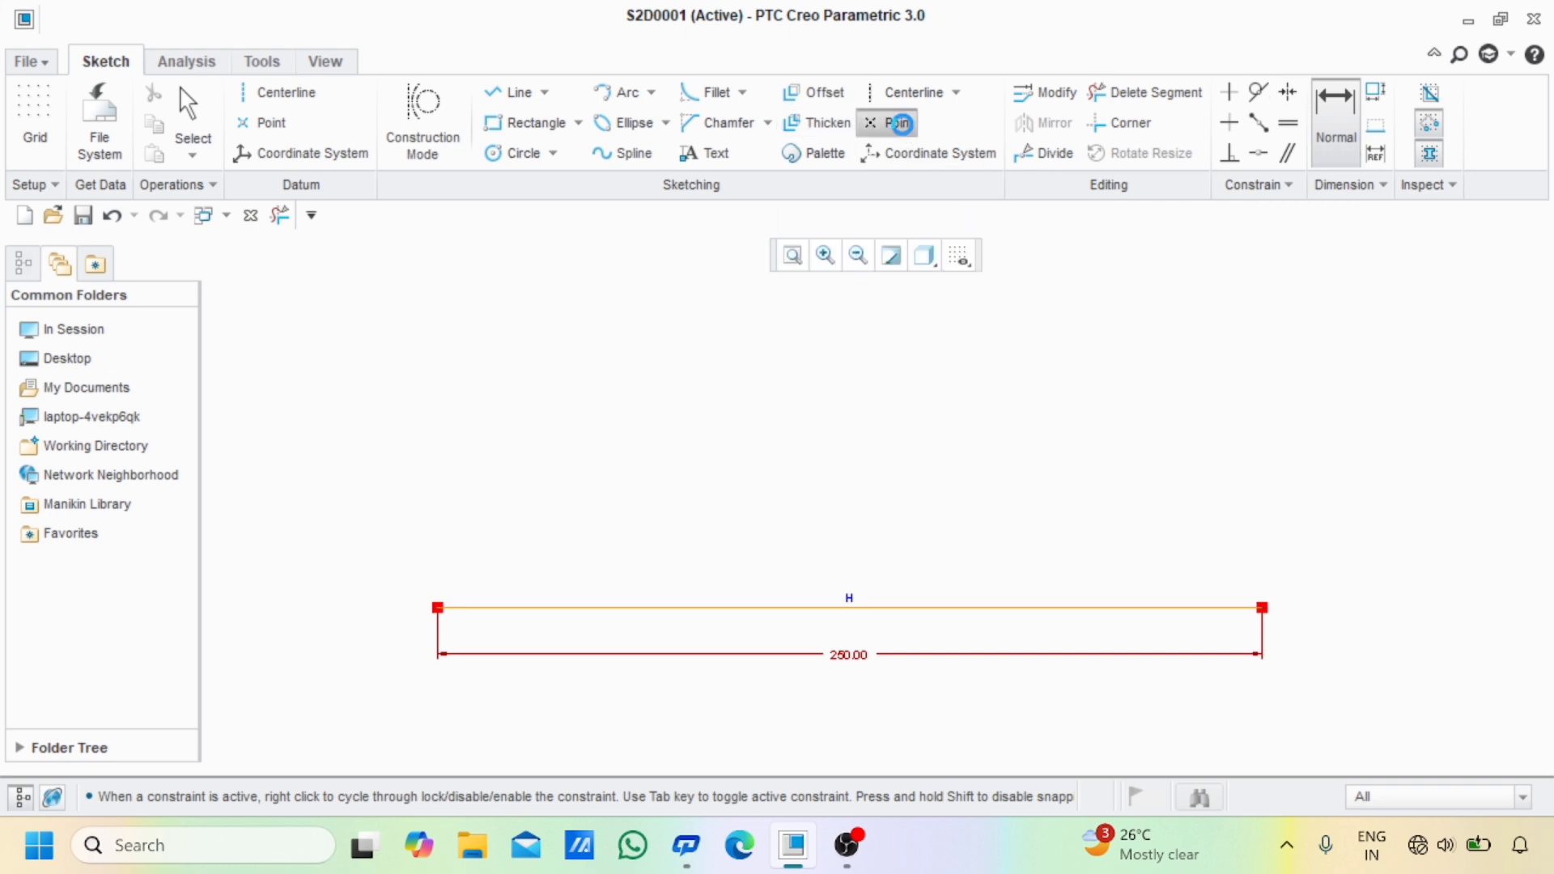
left_click(891, 122)
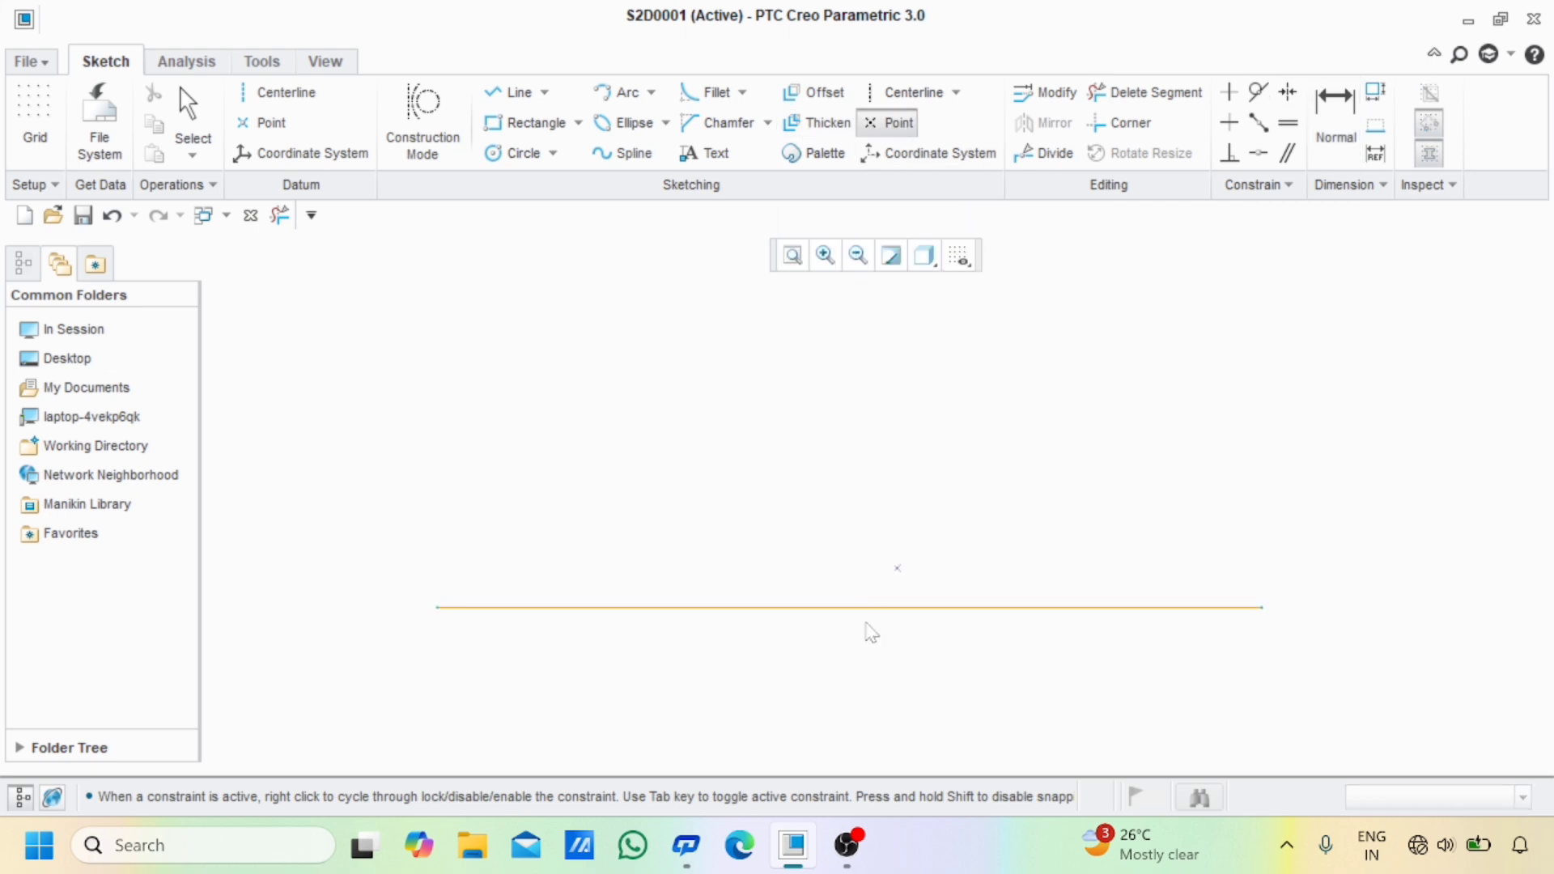
left_click(731, 608)
left_click(1350, 139)
left_click(438, 607)
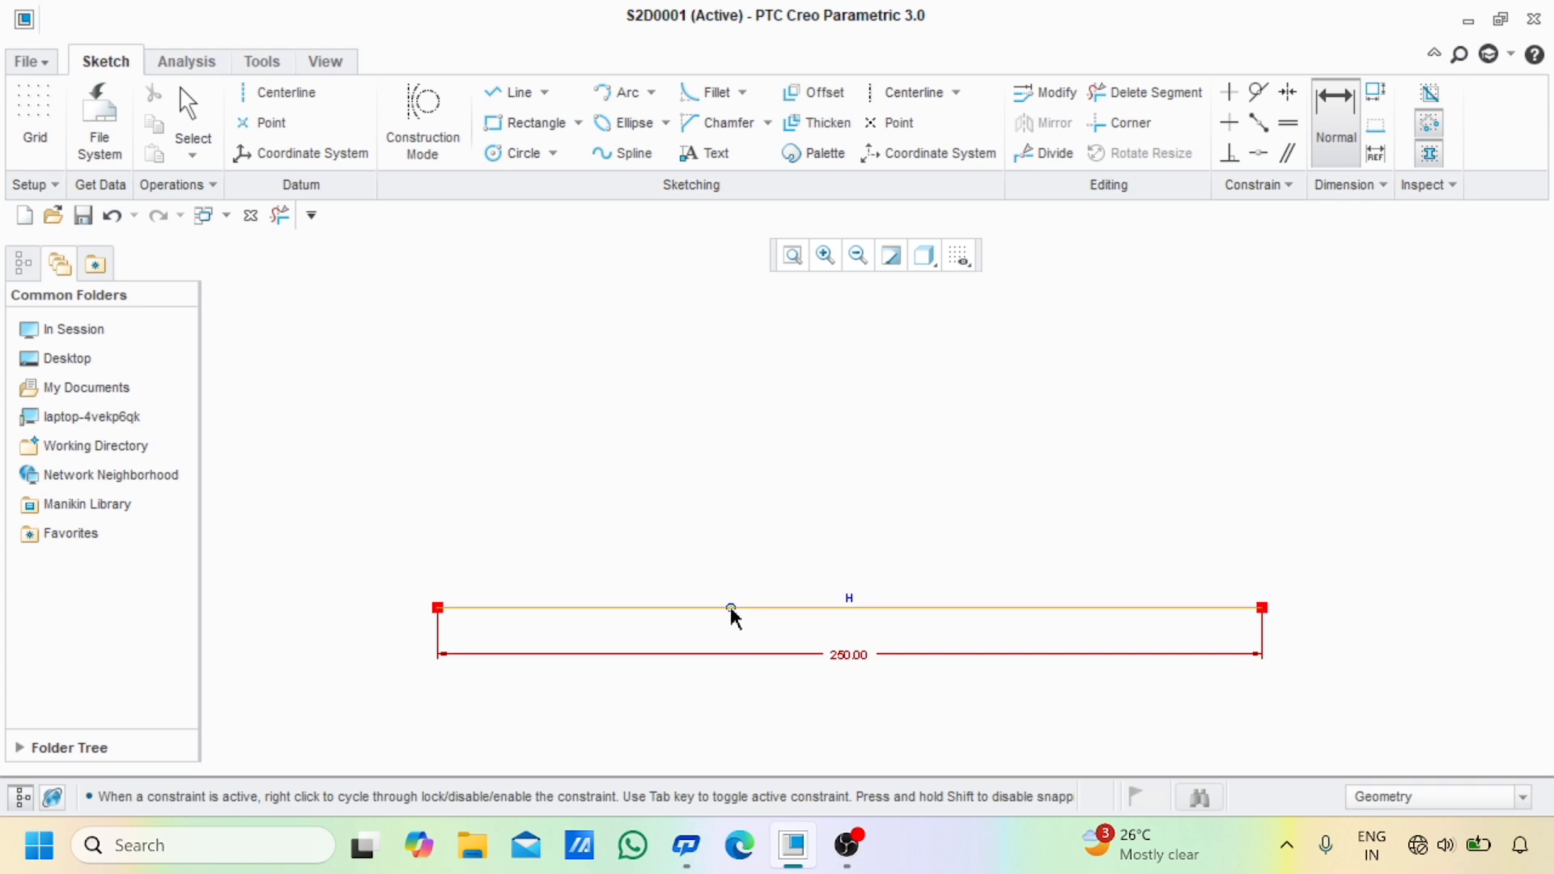
middle_click(588, 687)
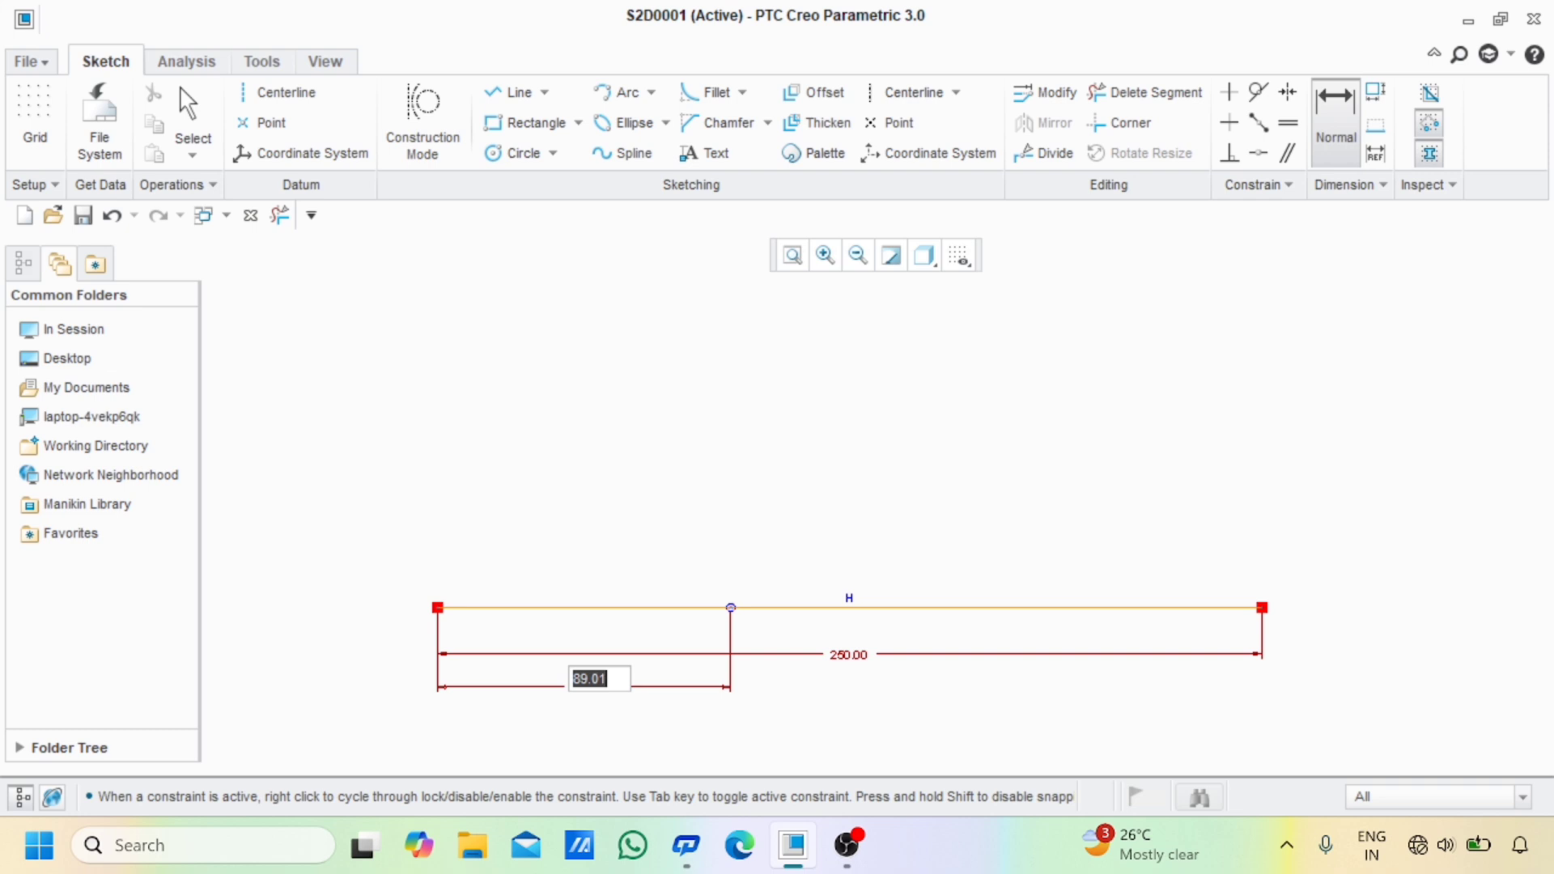
type("125")
key("Return")
Sketch a vertical line upward from the point at the middle of the horizontal line
mouse_move(877, 647)
middle_mouse_down("ctrl")
mouse_move(866, 542)
mouse_move(878, 763)
middle_mouse_up("ctrl")
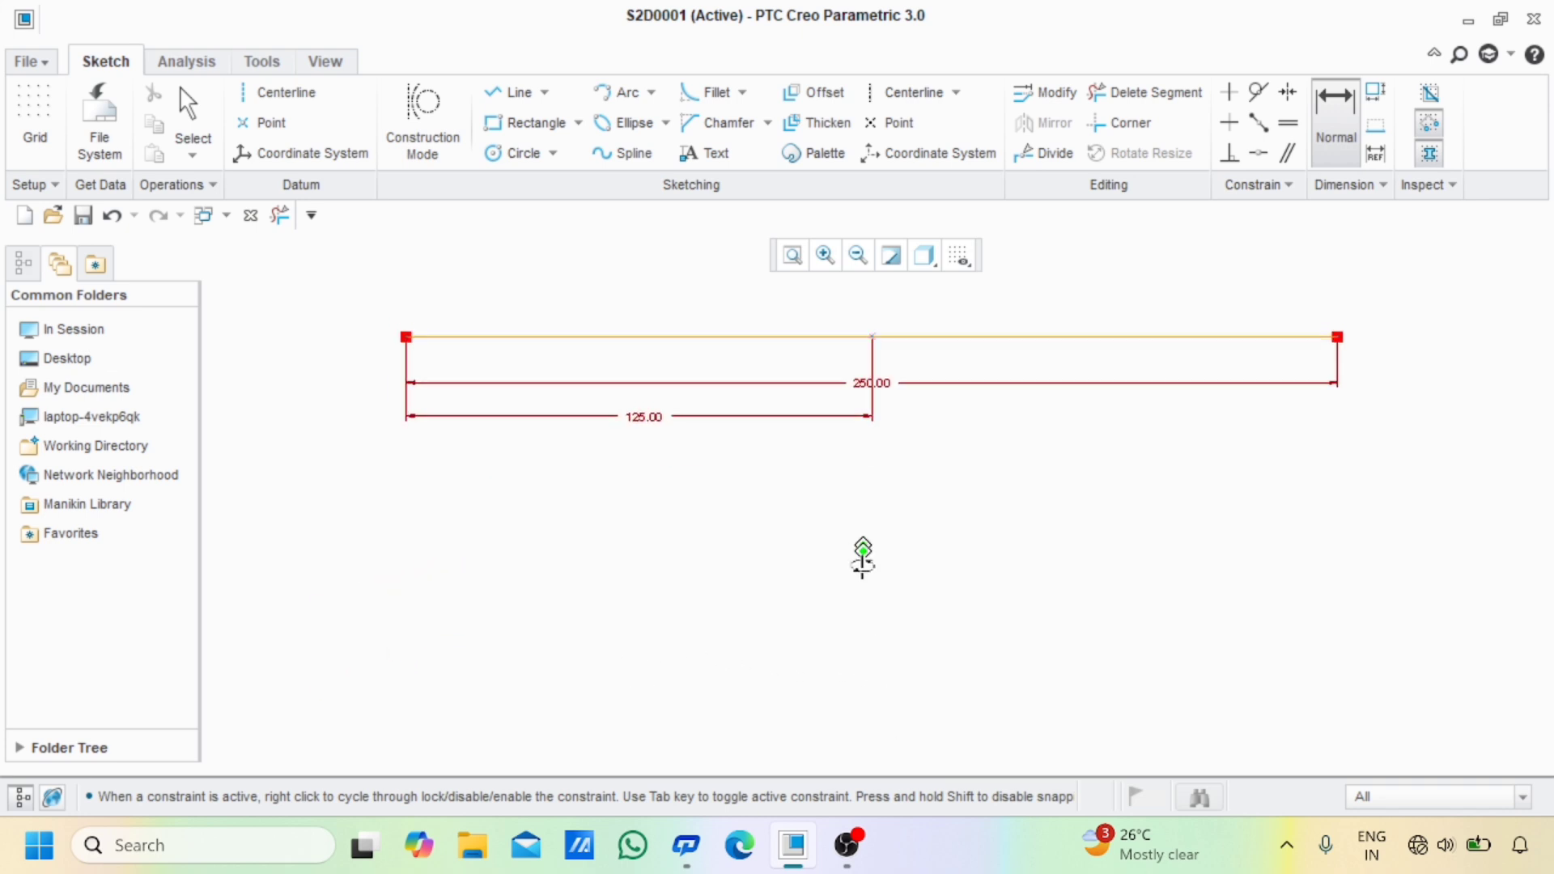
mouse_move(862, 547)
middle_mouse_down("shift")
mouse_move(860, 791)
mouse_move(825, 789)
mouse_move(840, 787)
middle_mouse_up("shift")
left_click(498, 91)
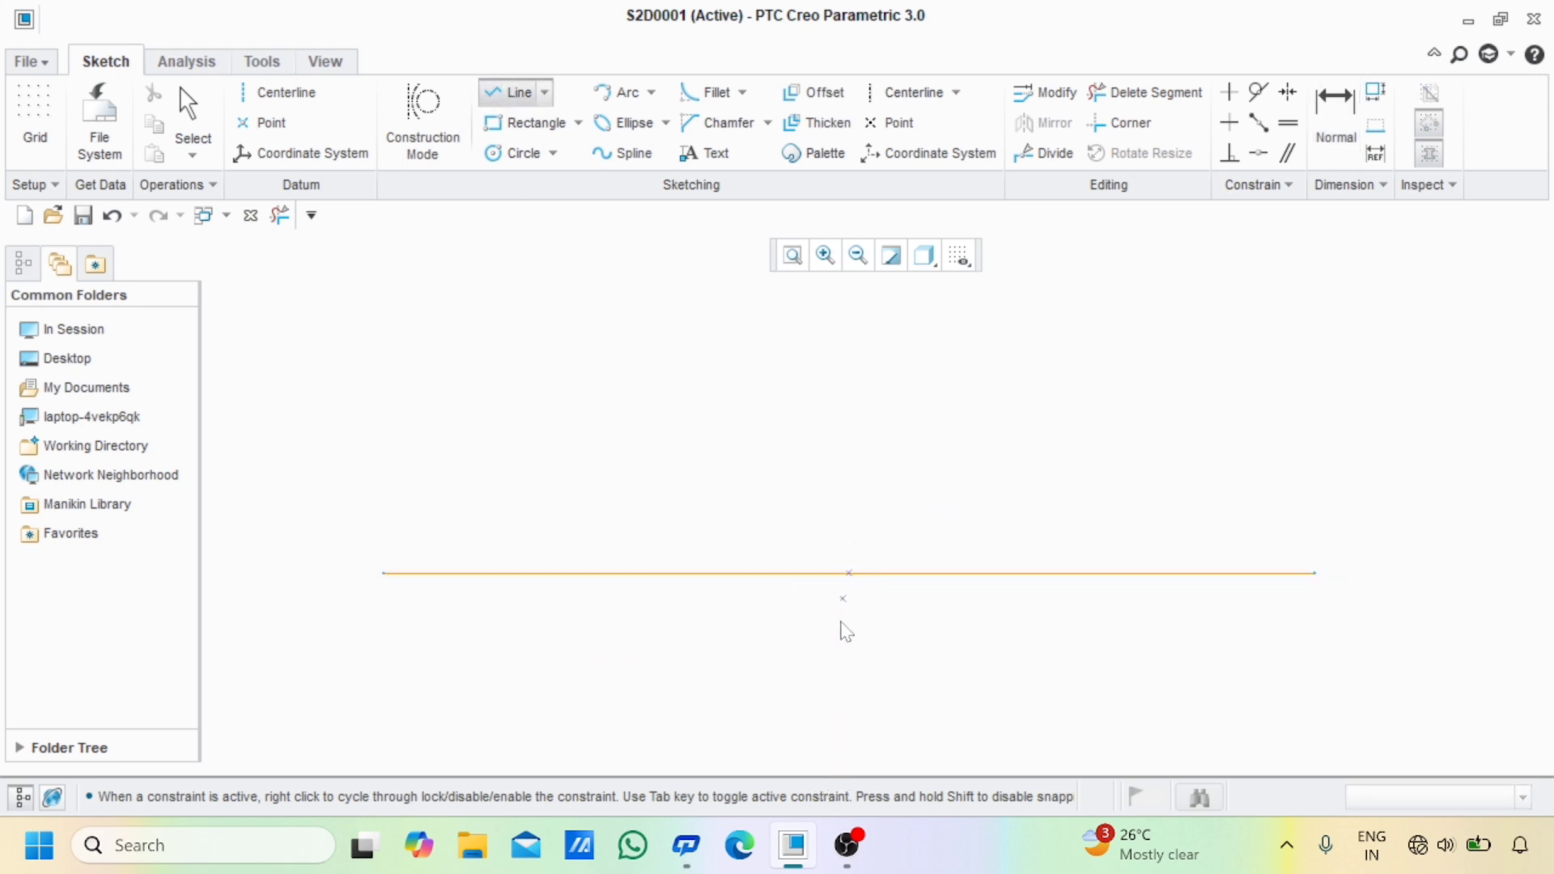
left_click(848, 573)
left_click(848, 291)
left_click(512, 92)
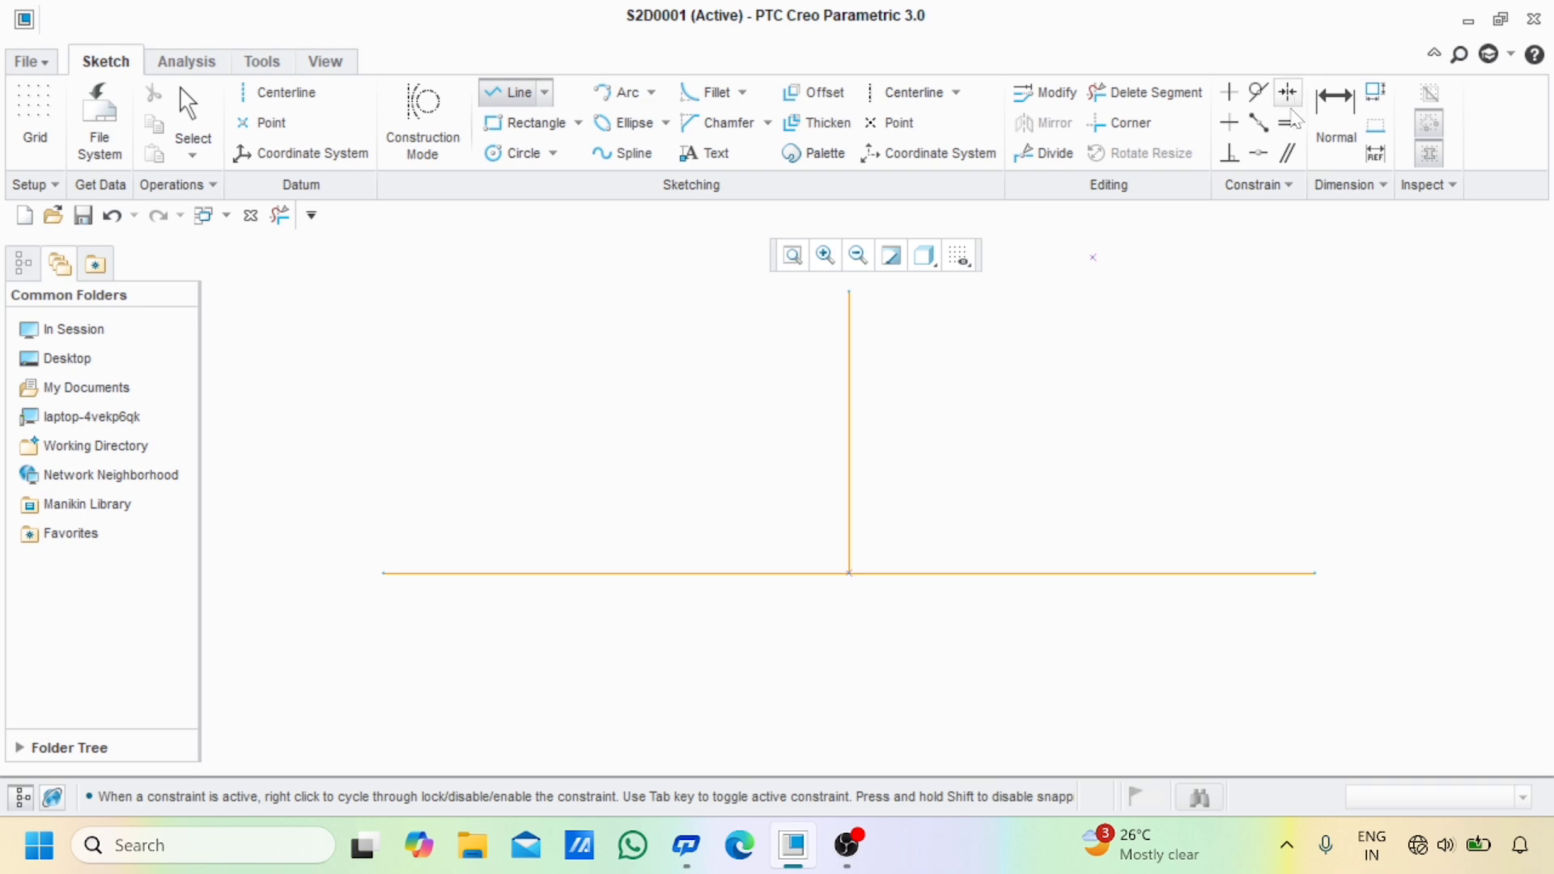
key("Escape")
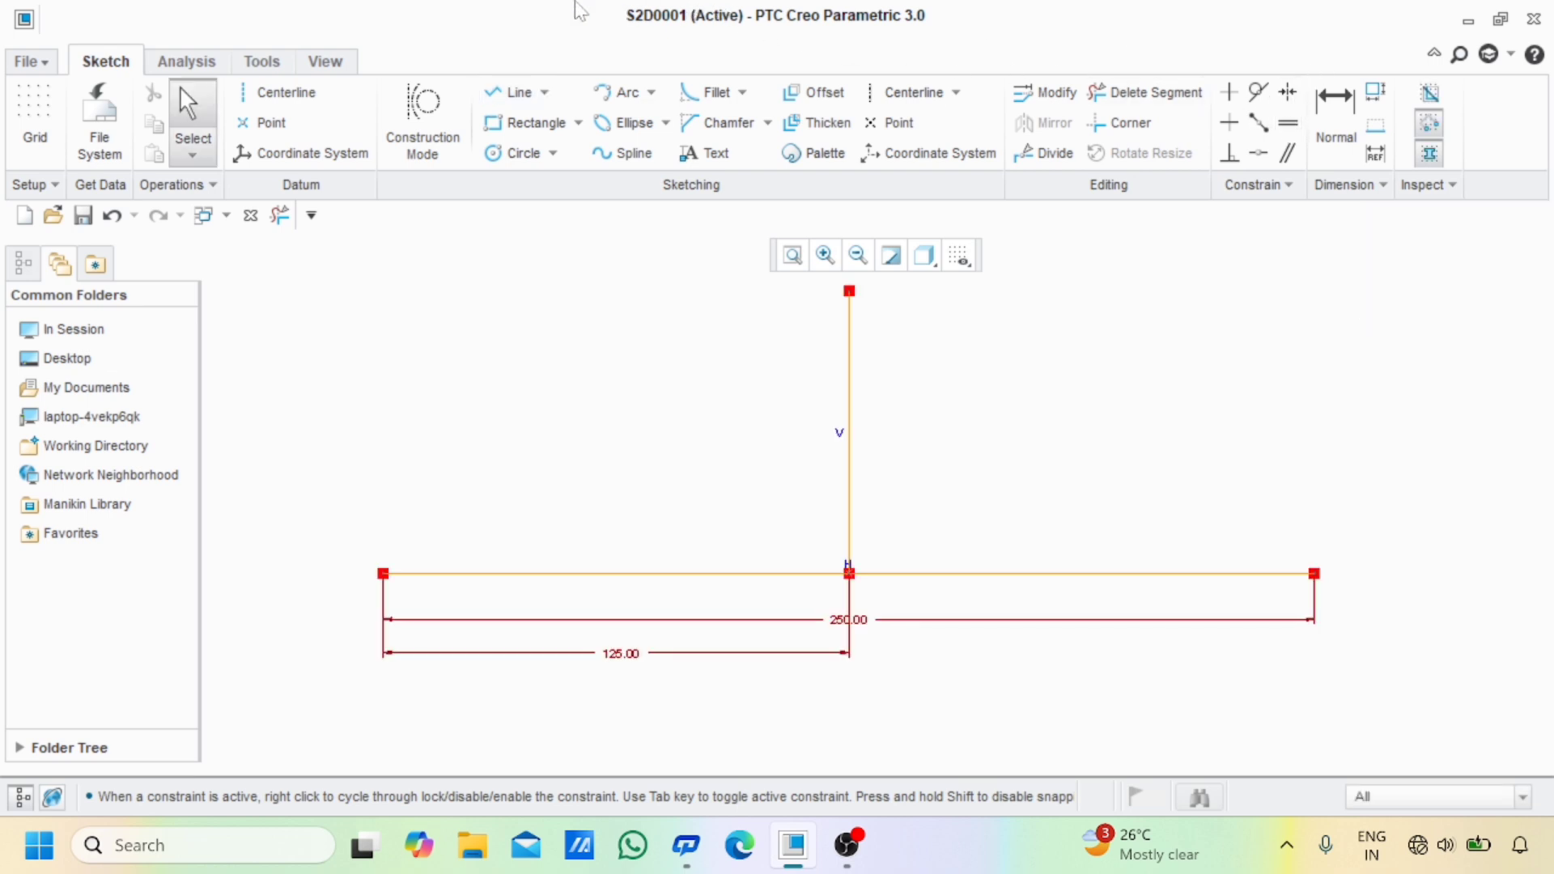
Turn the Midpoint sketcher constraint assumption back on and apply it without saving the settings to a configuration file
left_click(29, 61)
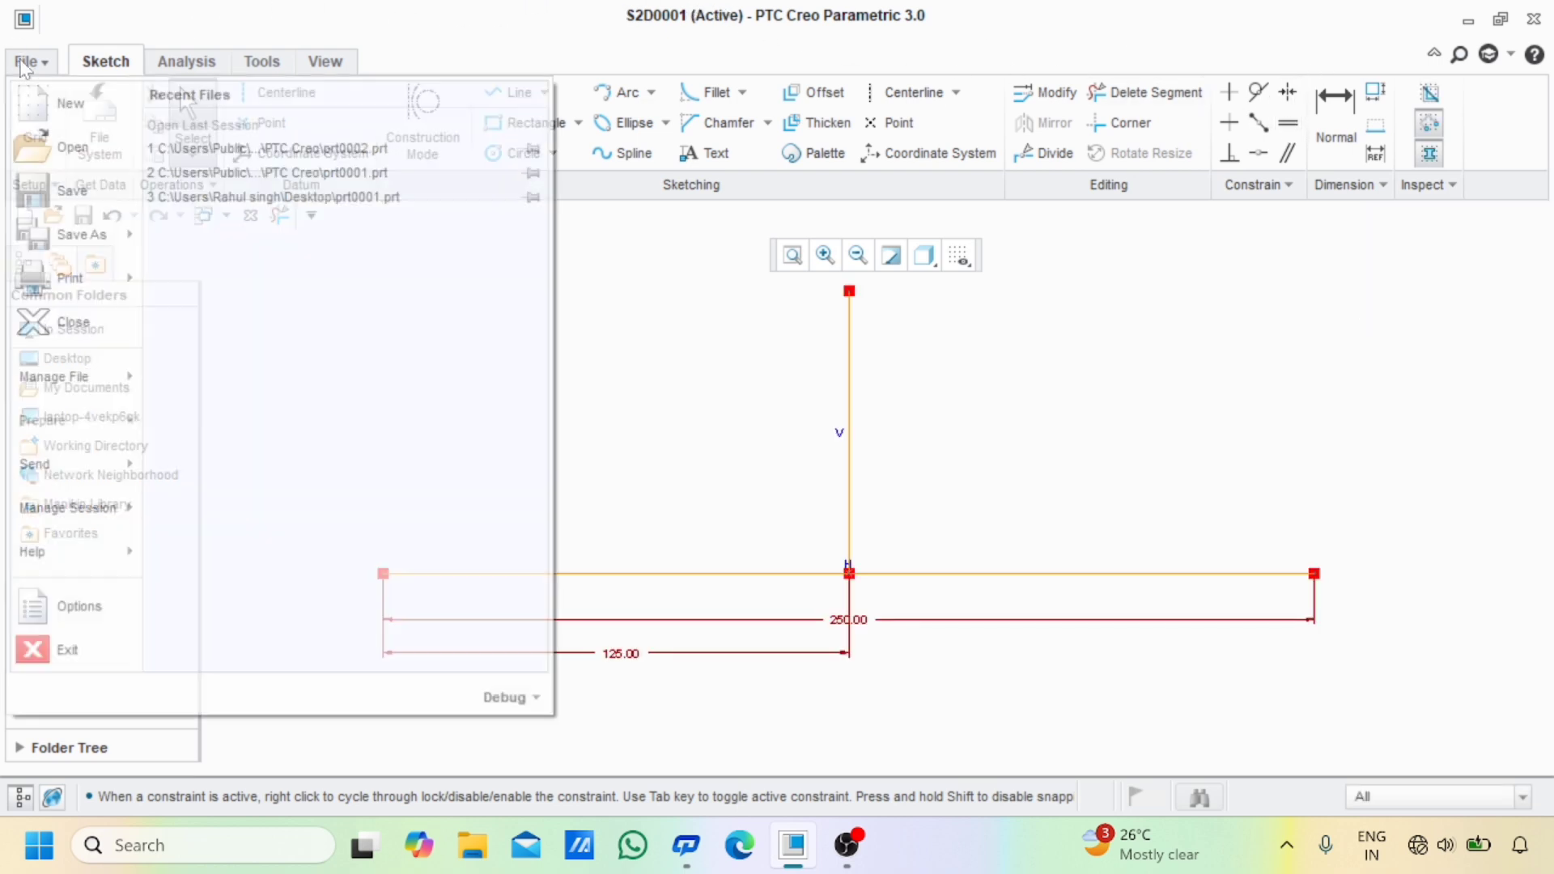
left_click(71, 607)
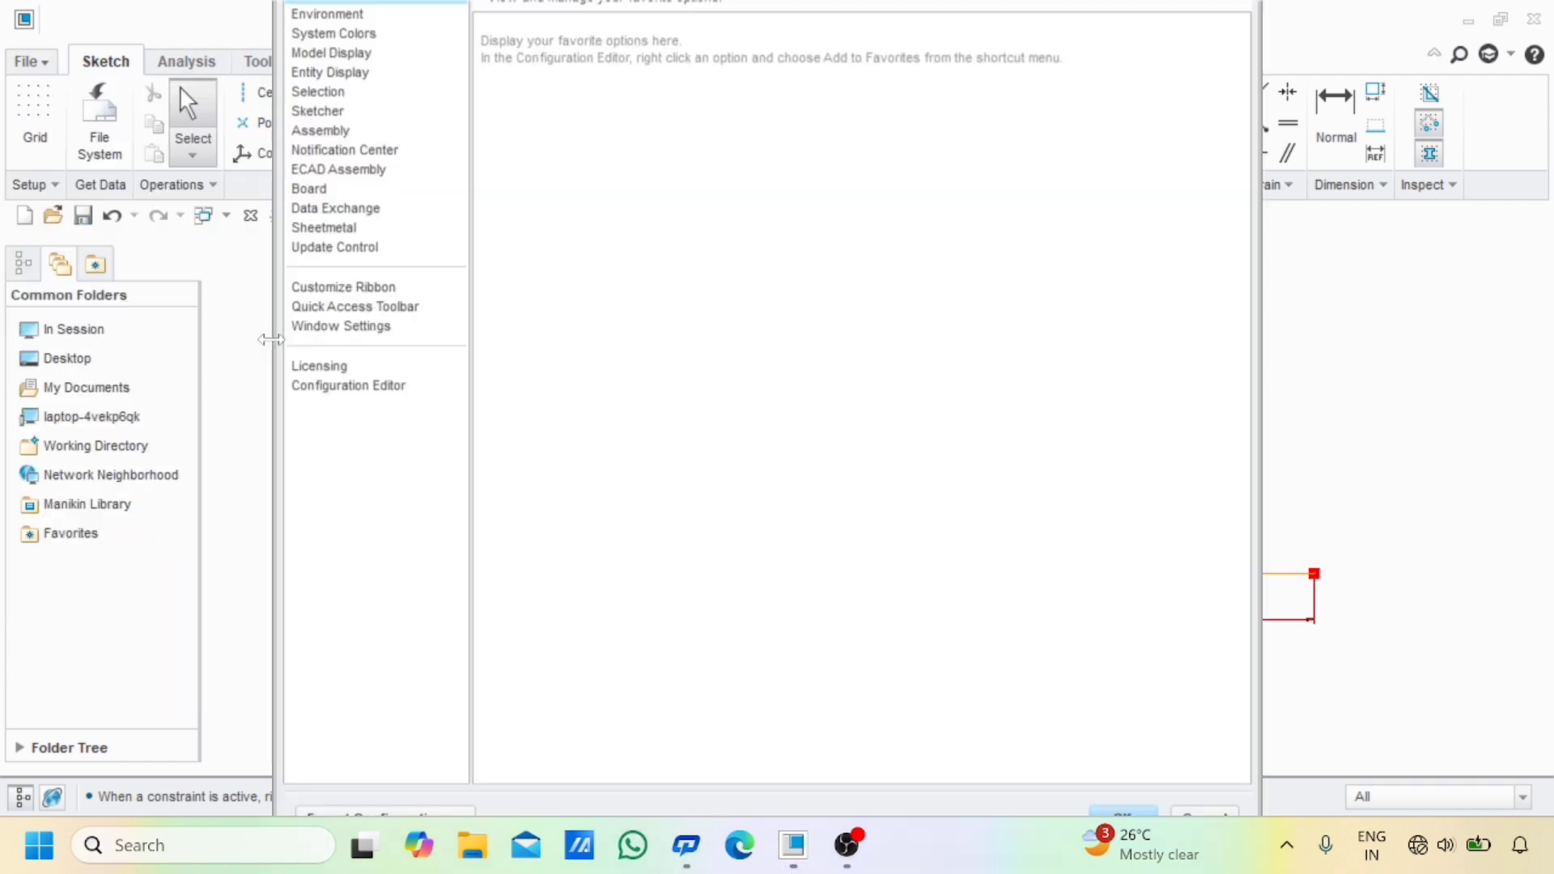
left_click(321, 114)
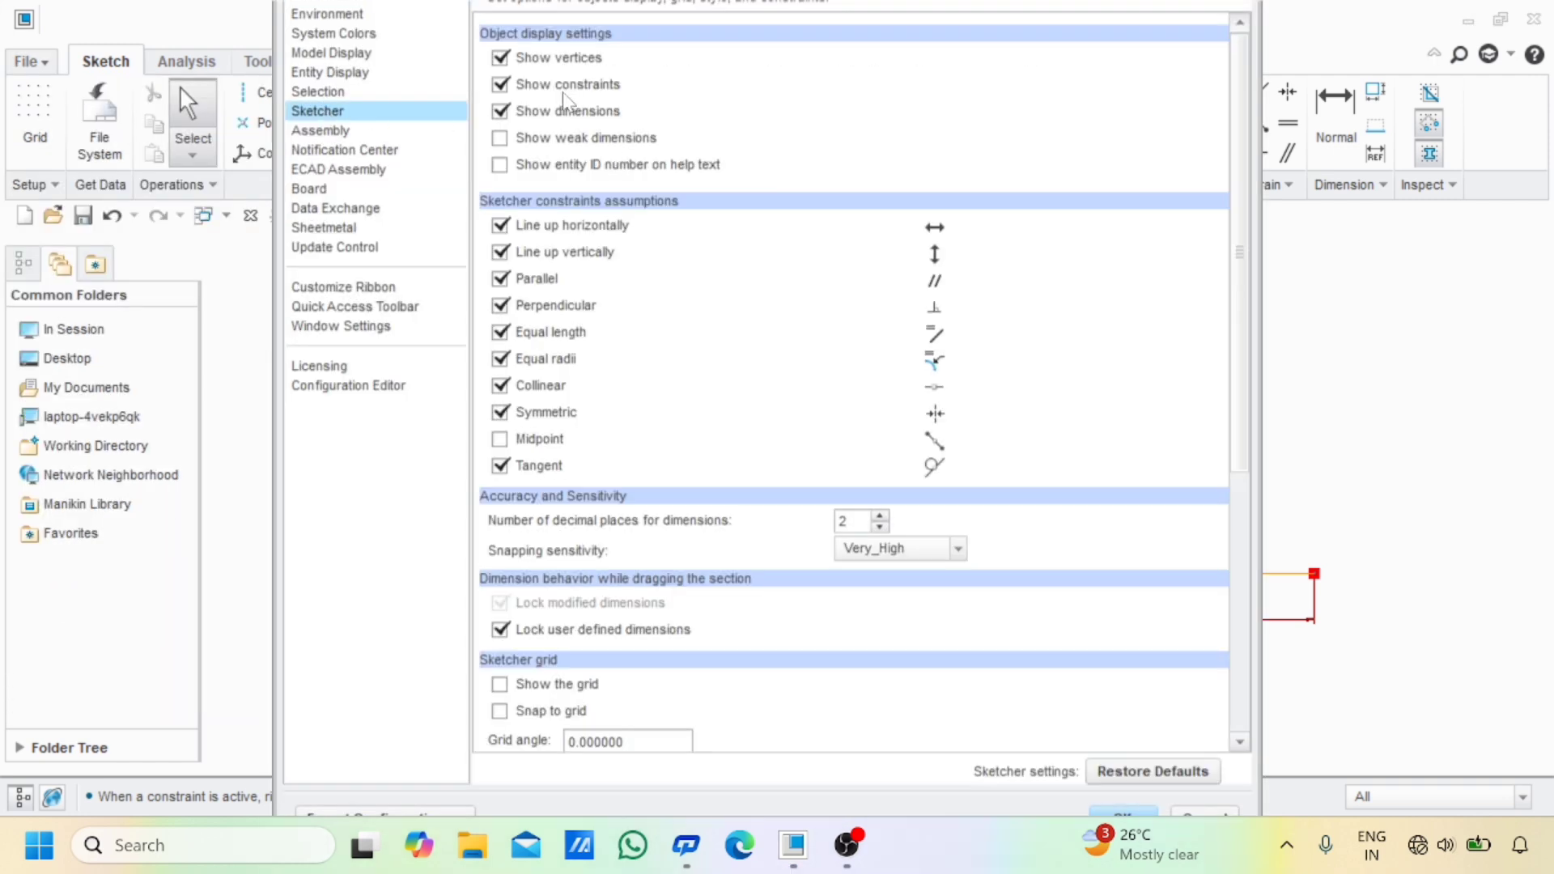
left_click(501, 440)
left_click(1133, 816)
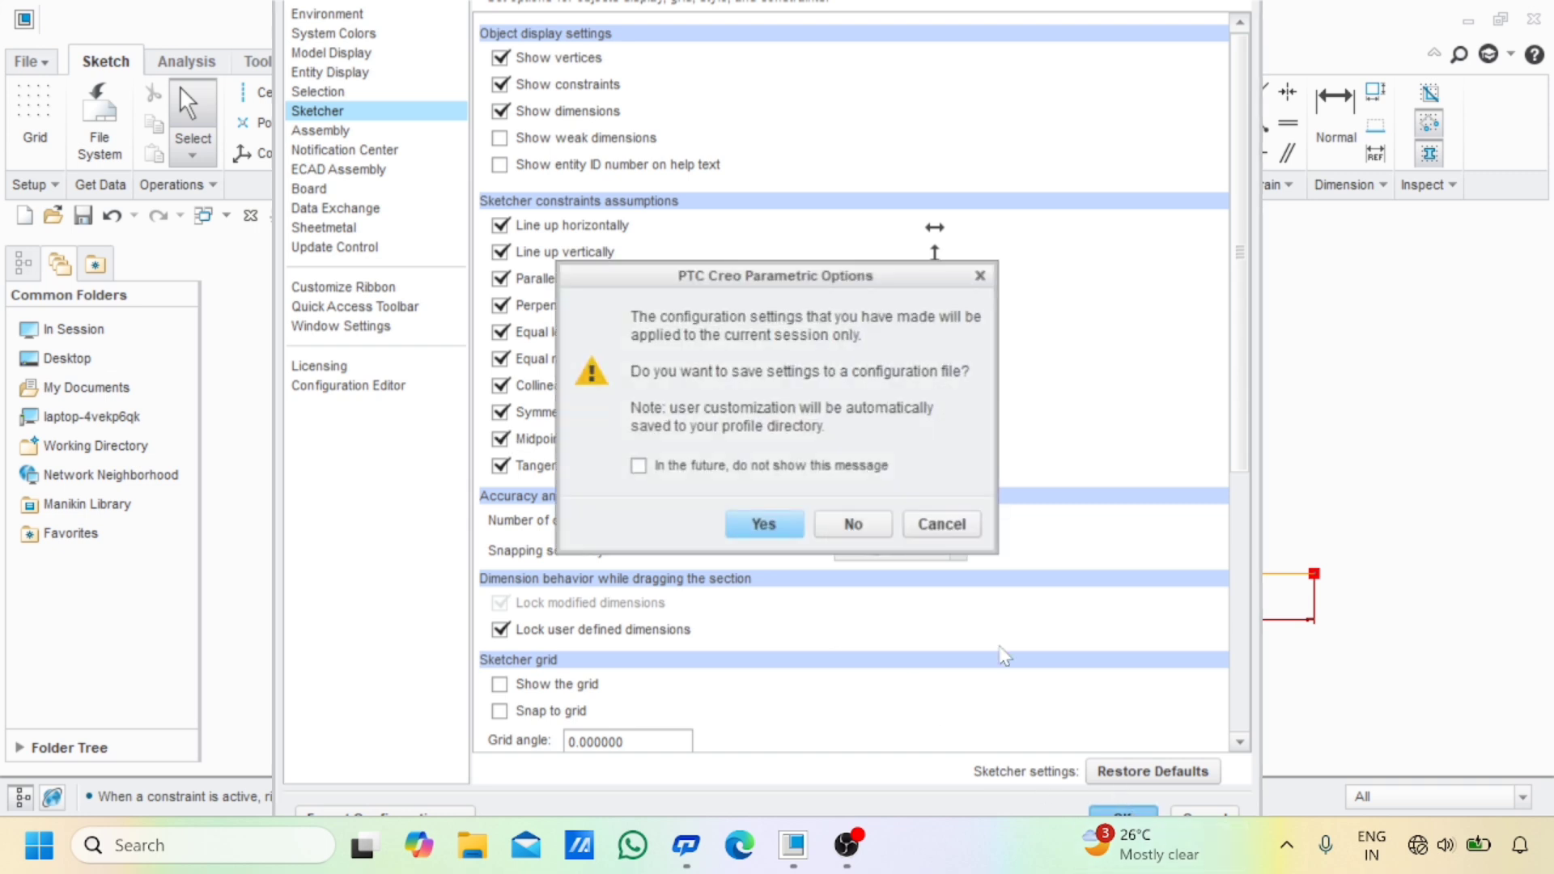
left_click(850, 524)
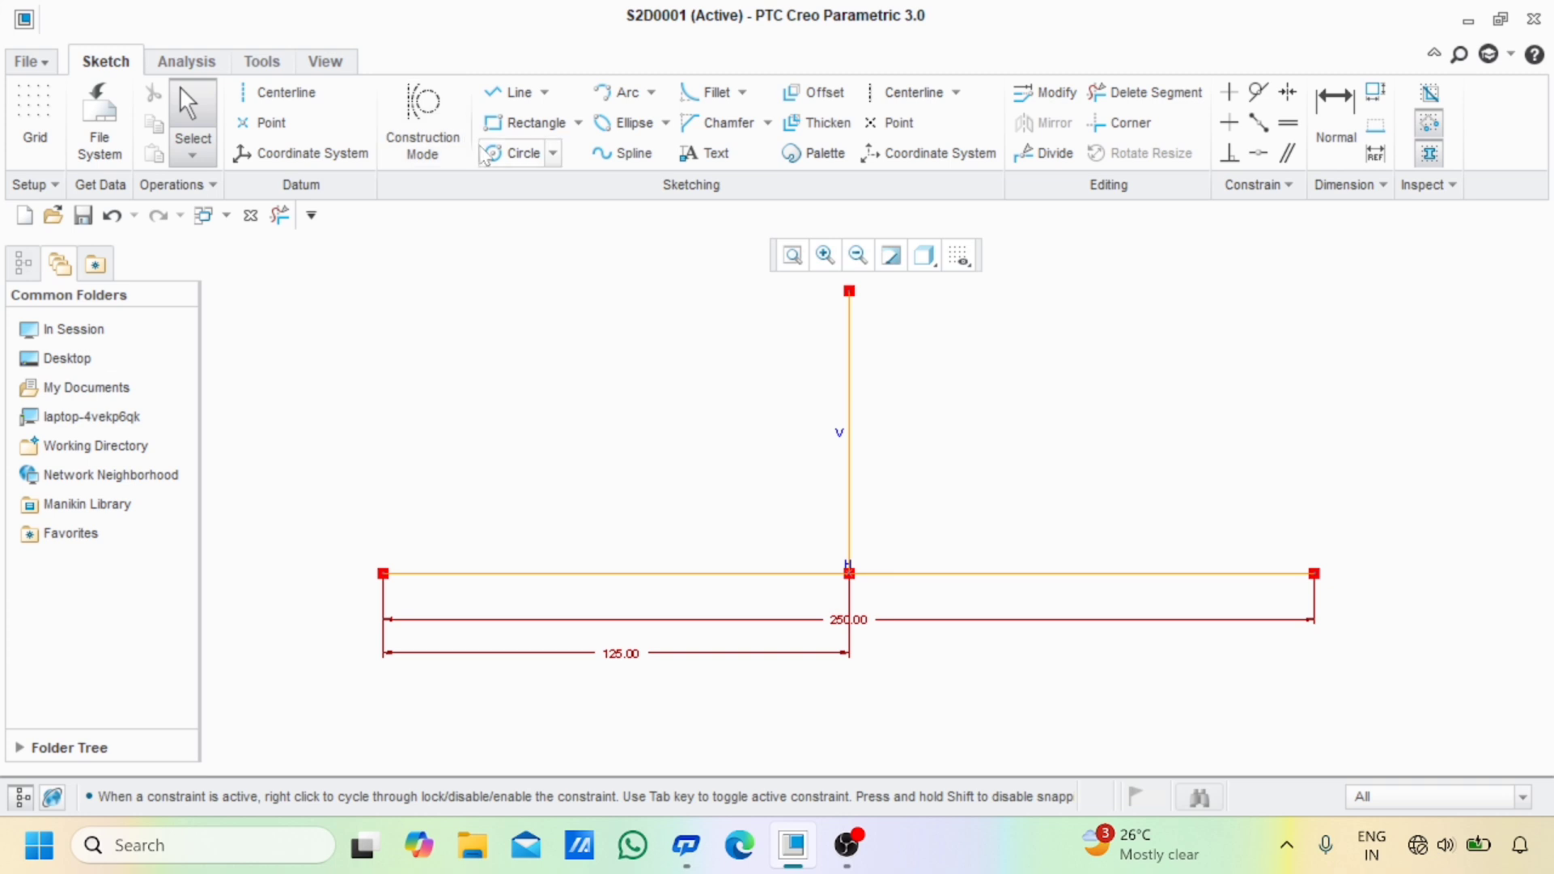
Clear the sketch by trimming away both lines and deleting the leftover point
left_click(1173, 93)
mouse_move(1019, 463)
left_mouse_down()
mouse_move(718, 580)
mouse_move(1032, 588)
left_mouse_up()
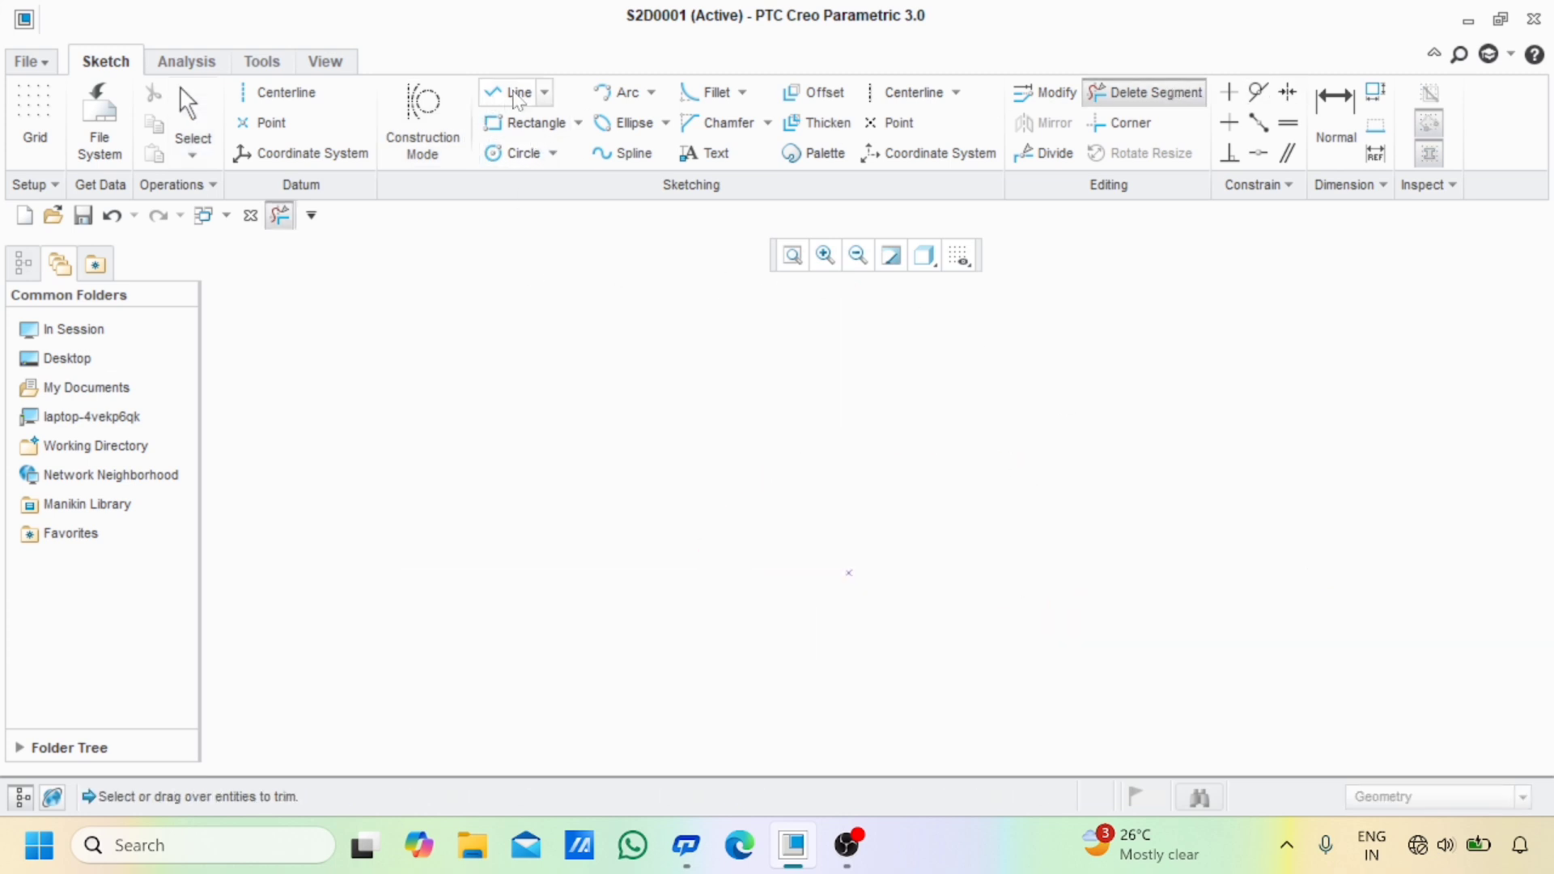
middle_click(856, 320)
left_click_drag(708, 474, 938, 591)
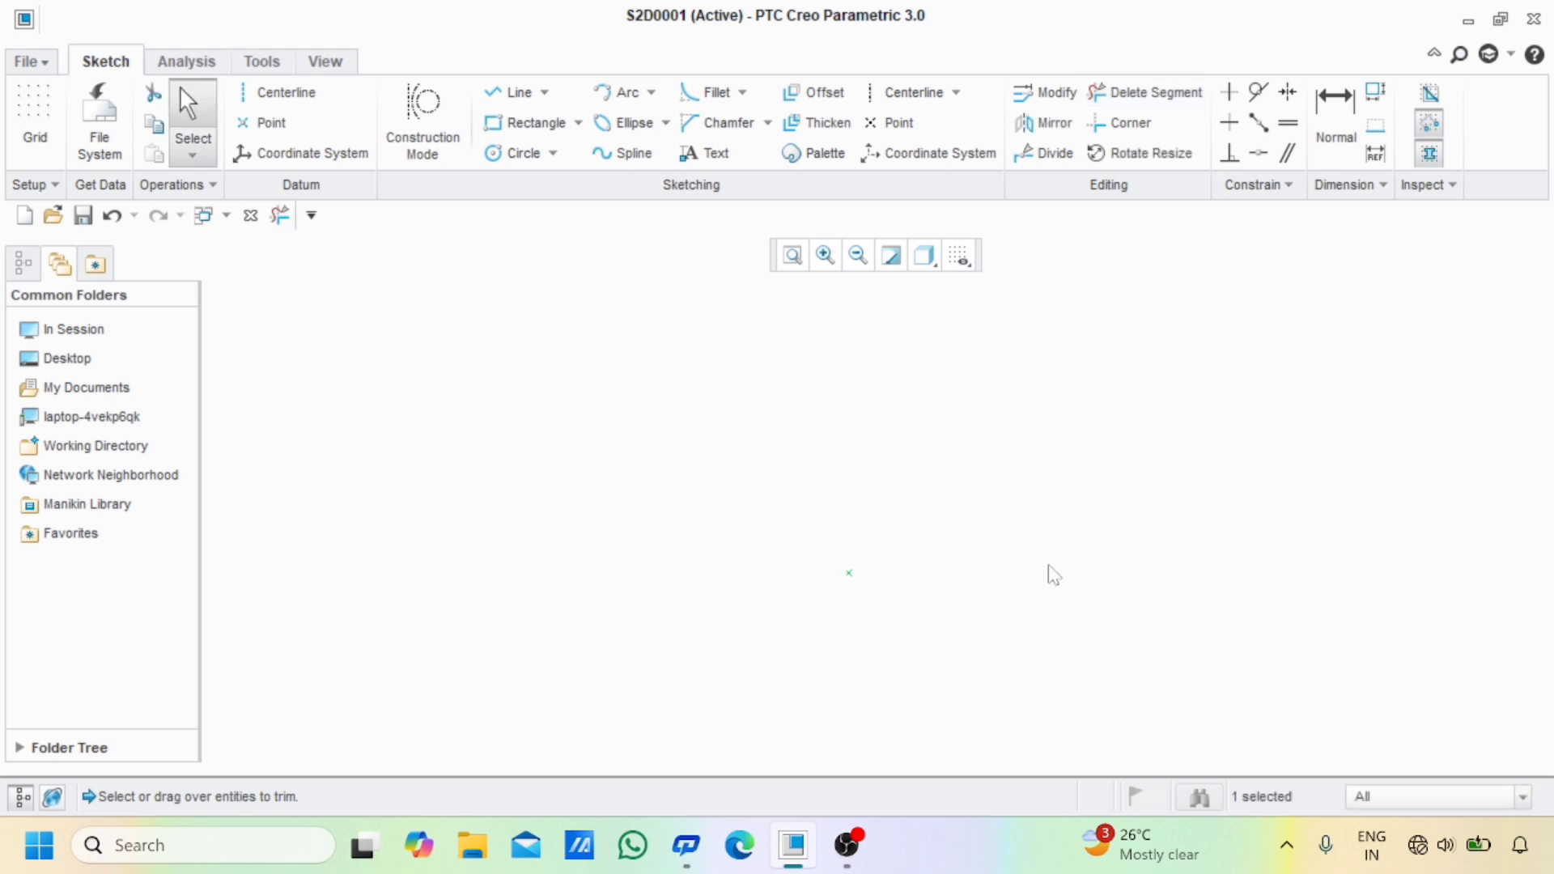
key("Delete")
Sketch a single long horizontal line across the lower part of the empty sketch
left_click(507, 92)
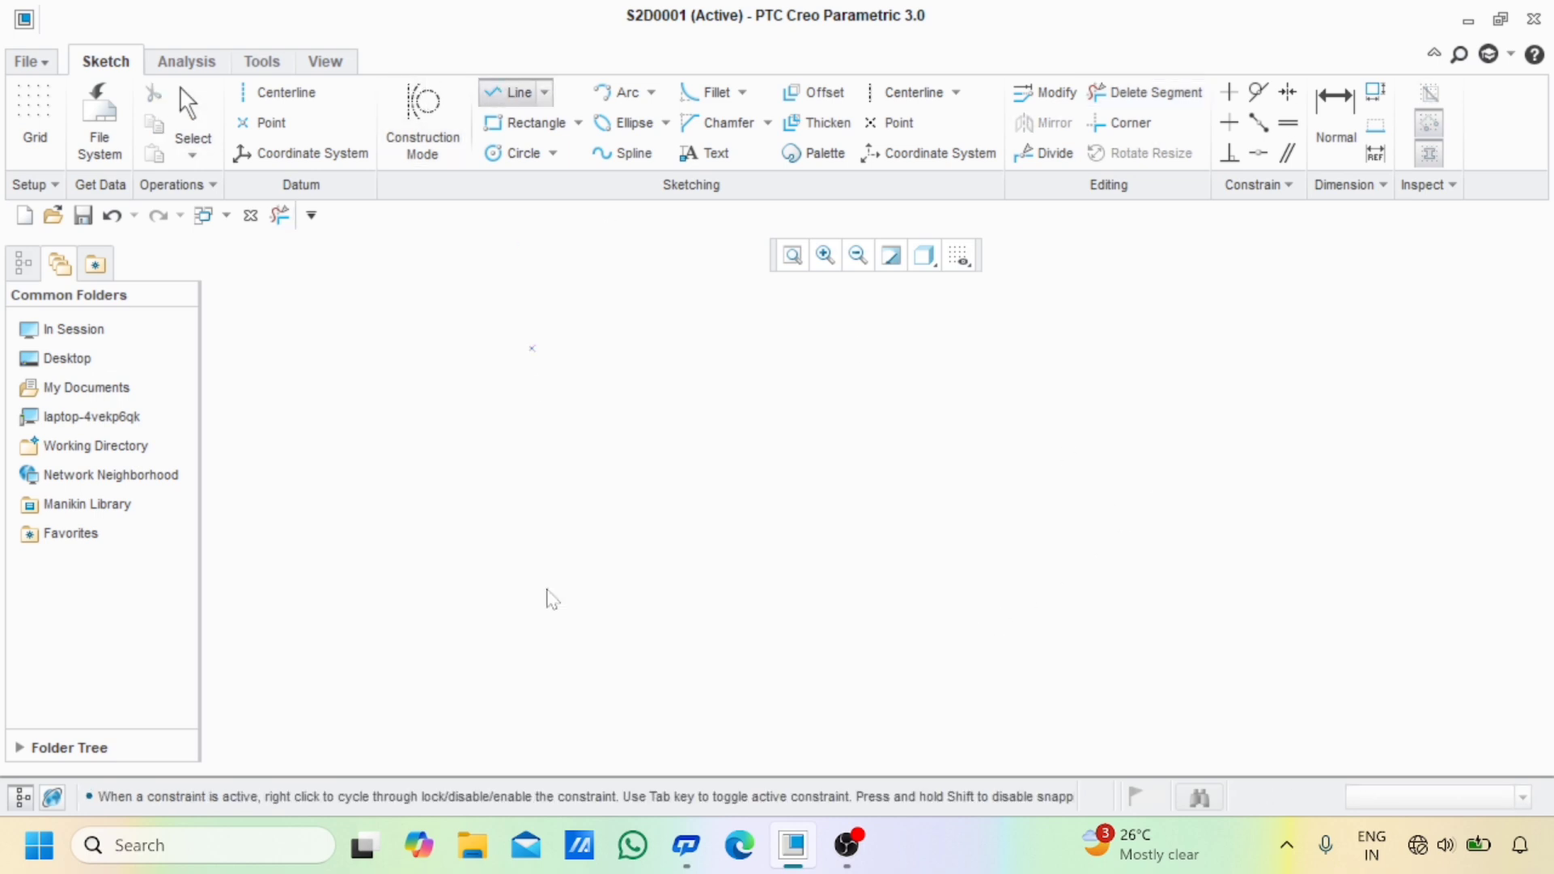
left_click(520, 635)
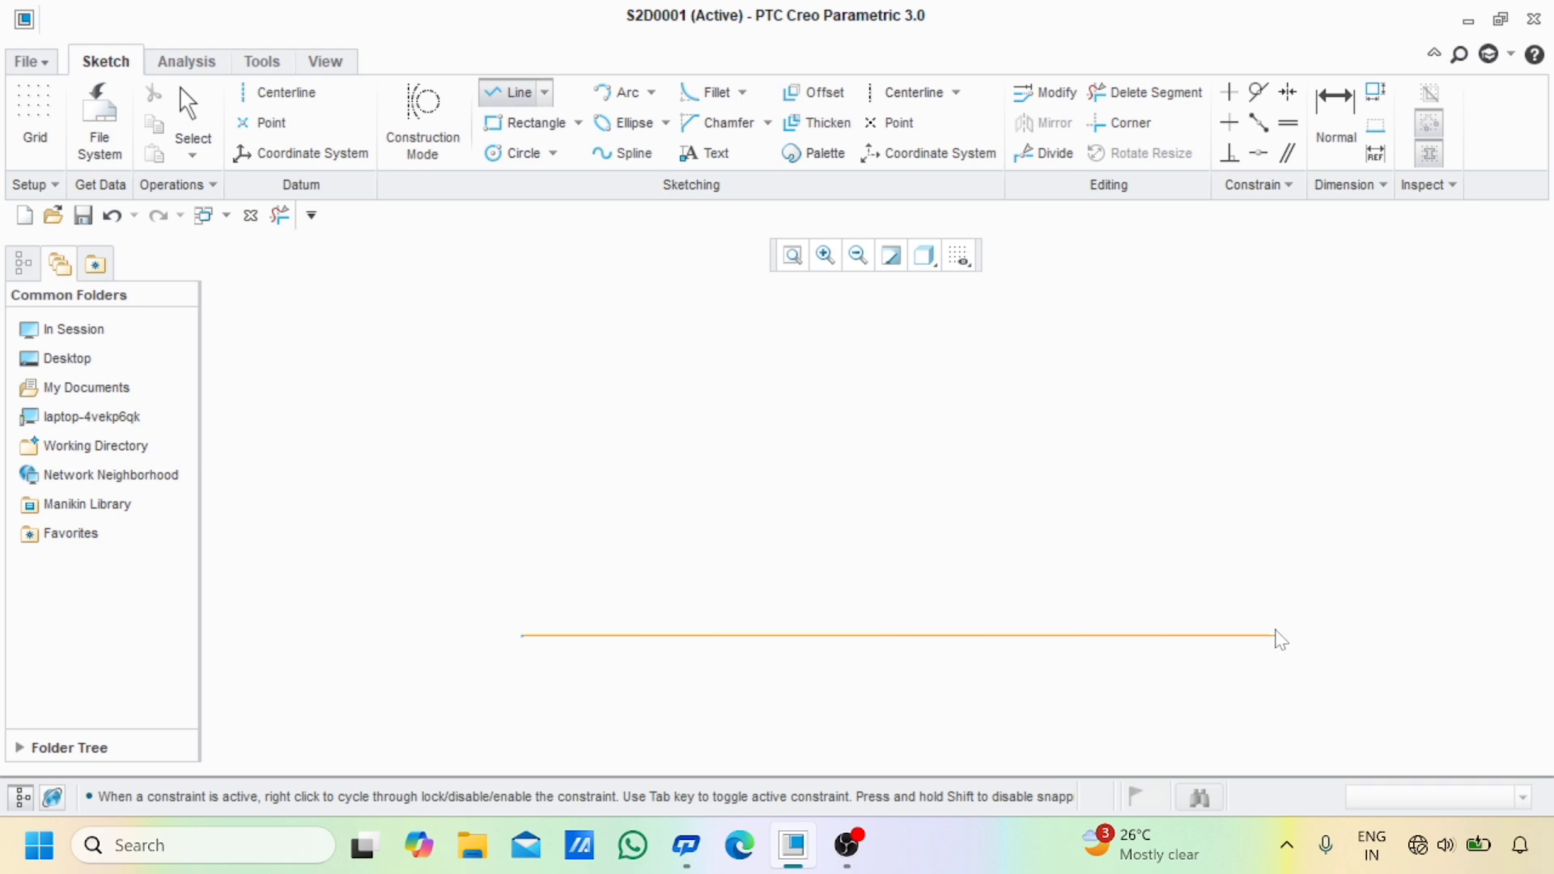
left_click(1276, 636)
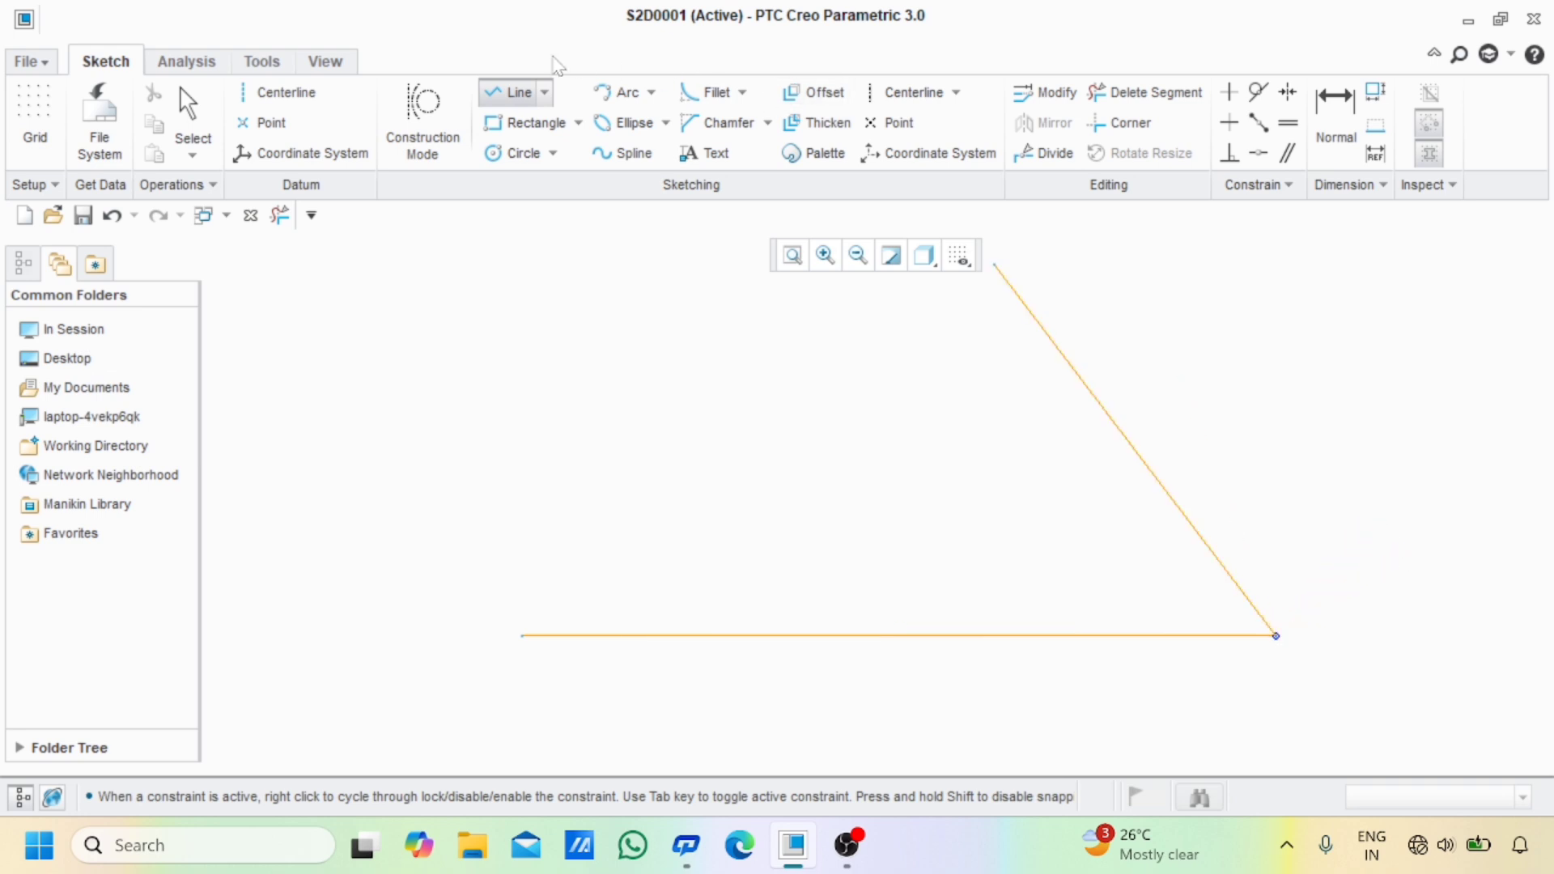
left_click(517, 93)
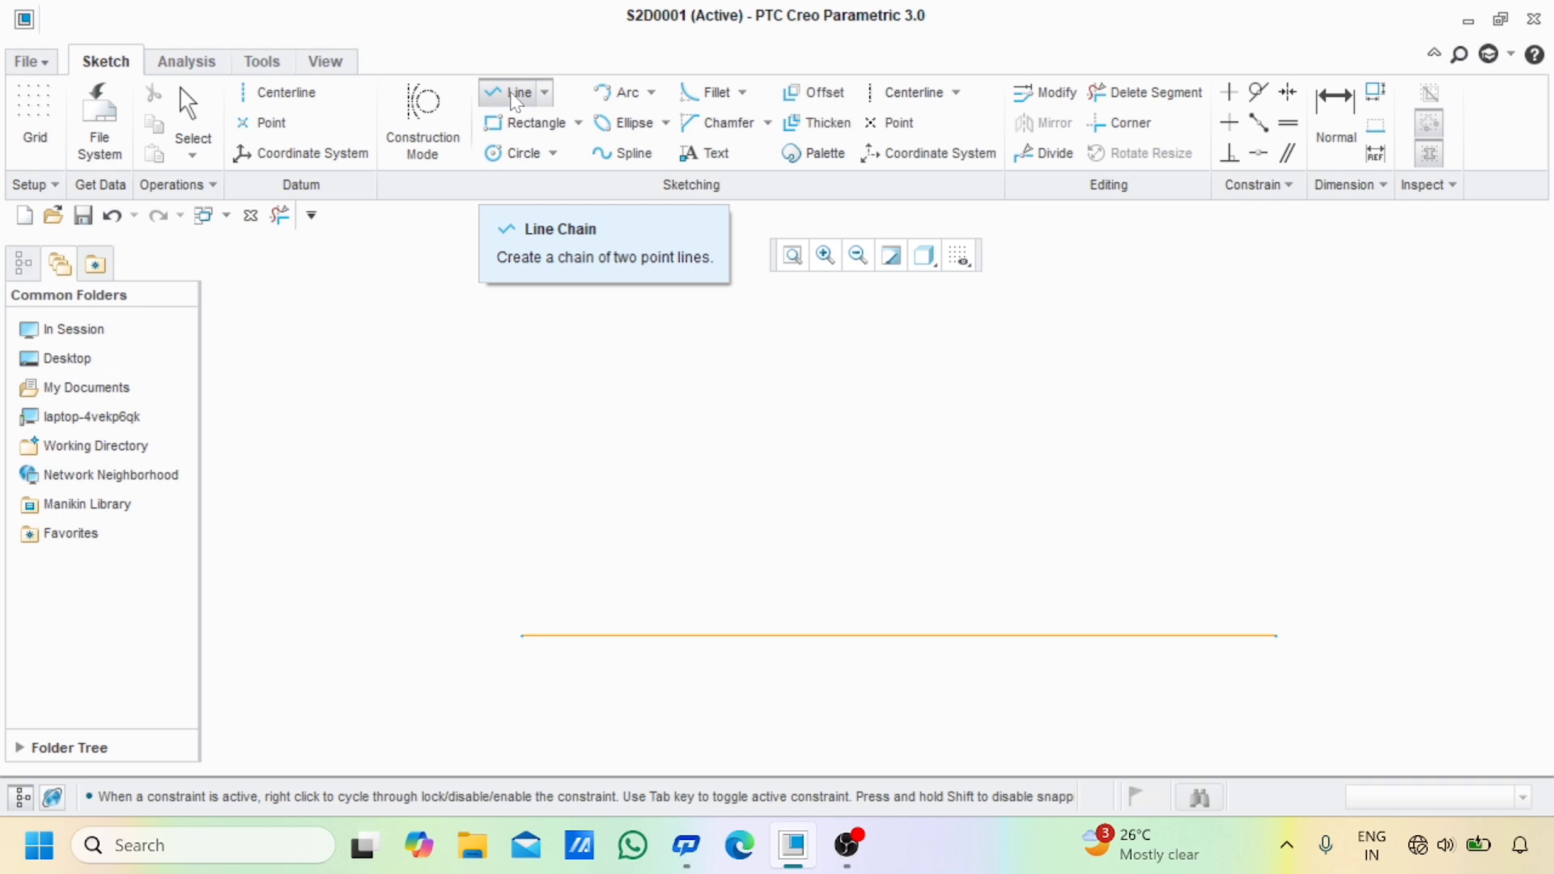
Sketch a vertical line upward from the horizontal line's midpoint, snapping its start with the midpoint constraint
left_click(513, 95)
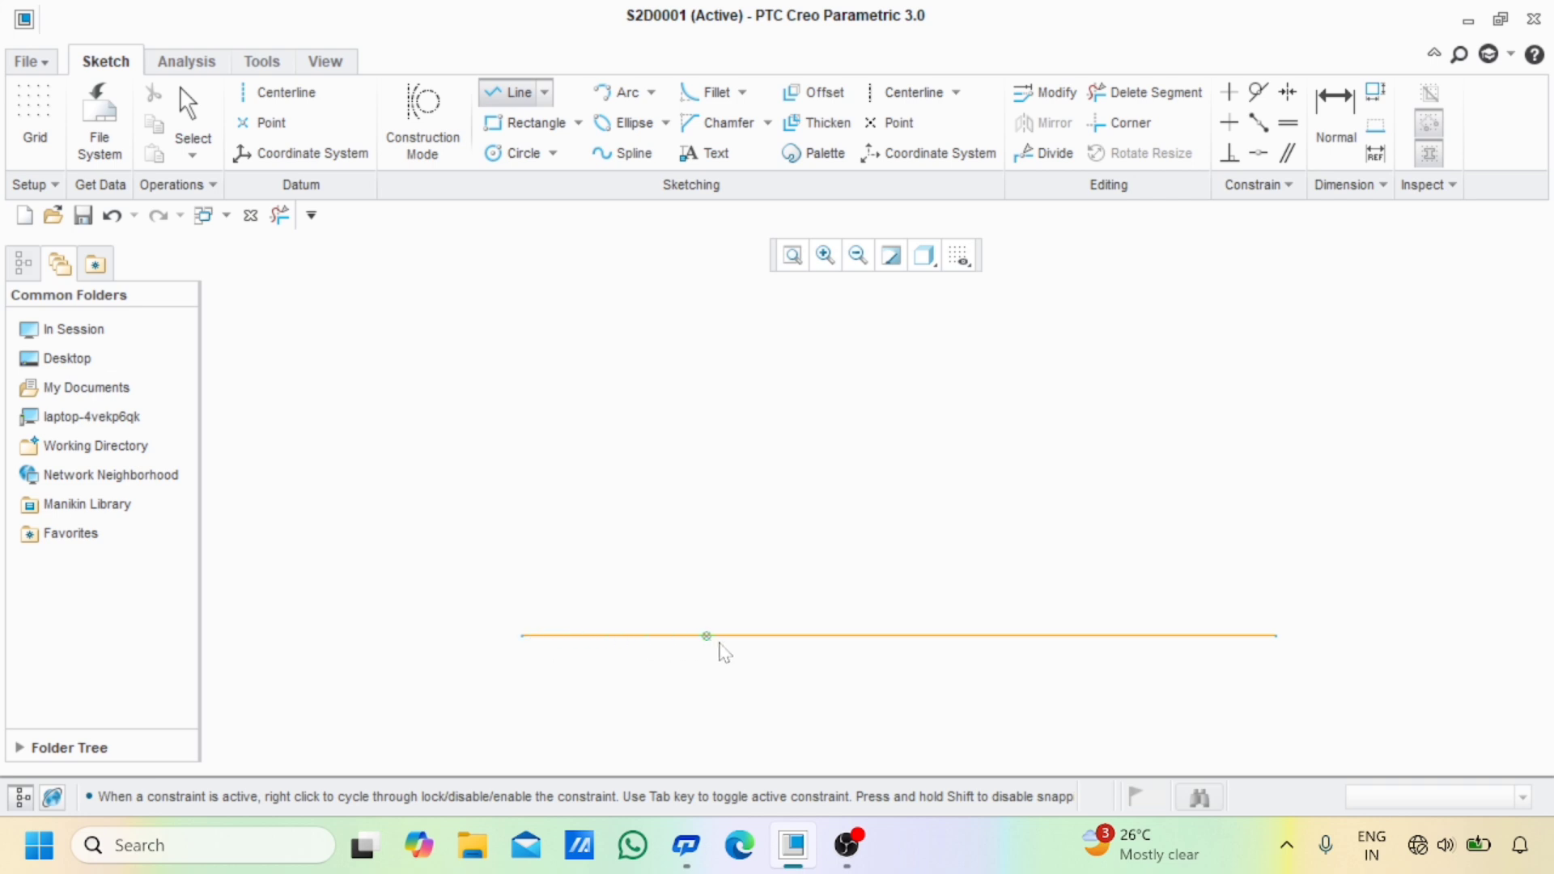
left_click(900, 636)
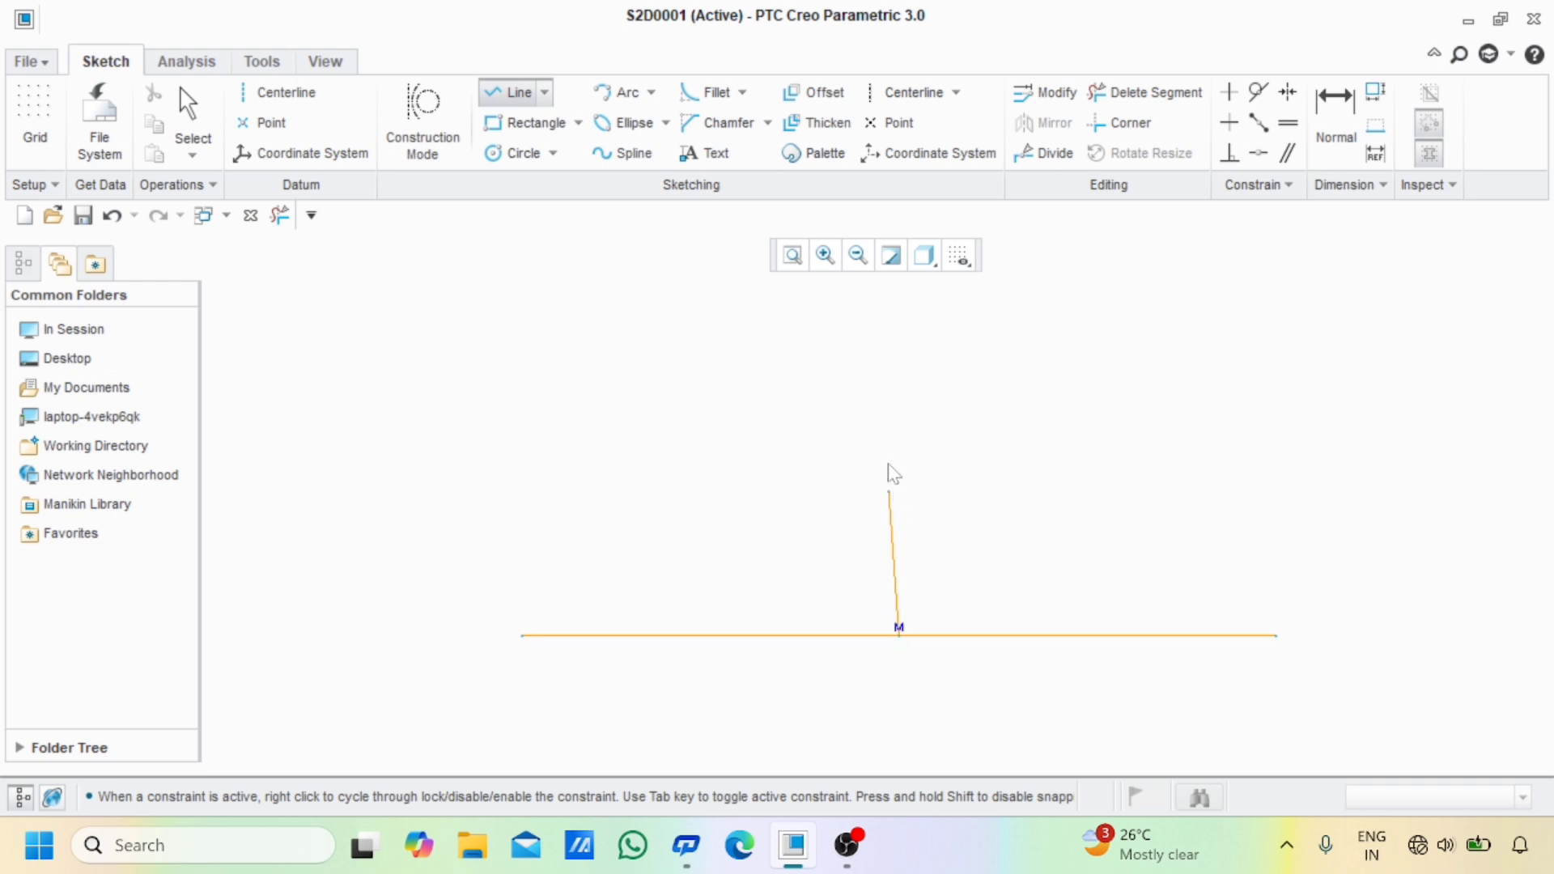
left_click(898, 302)
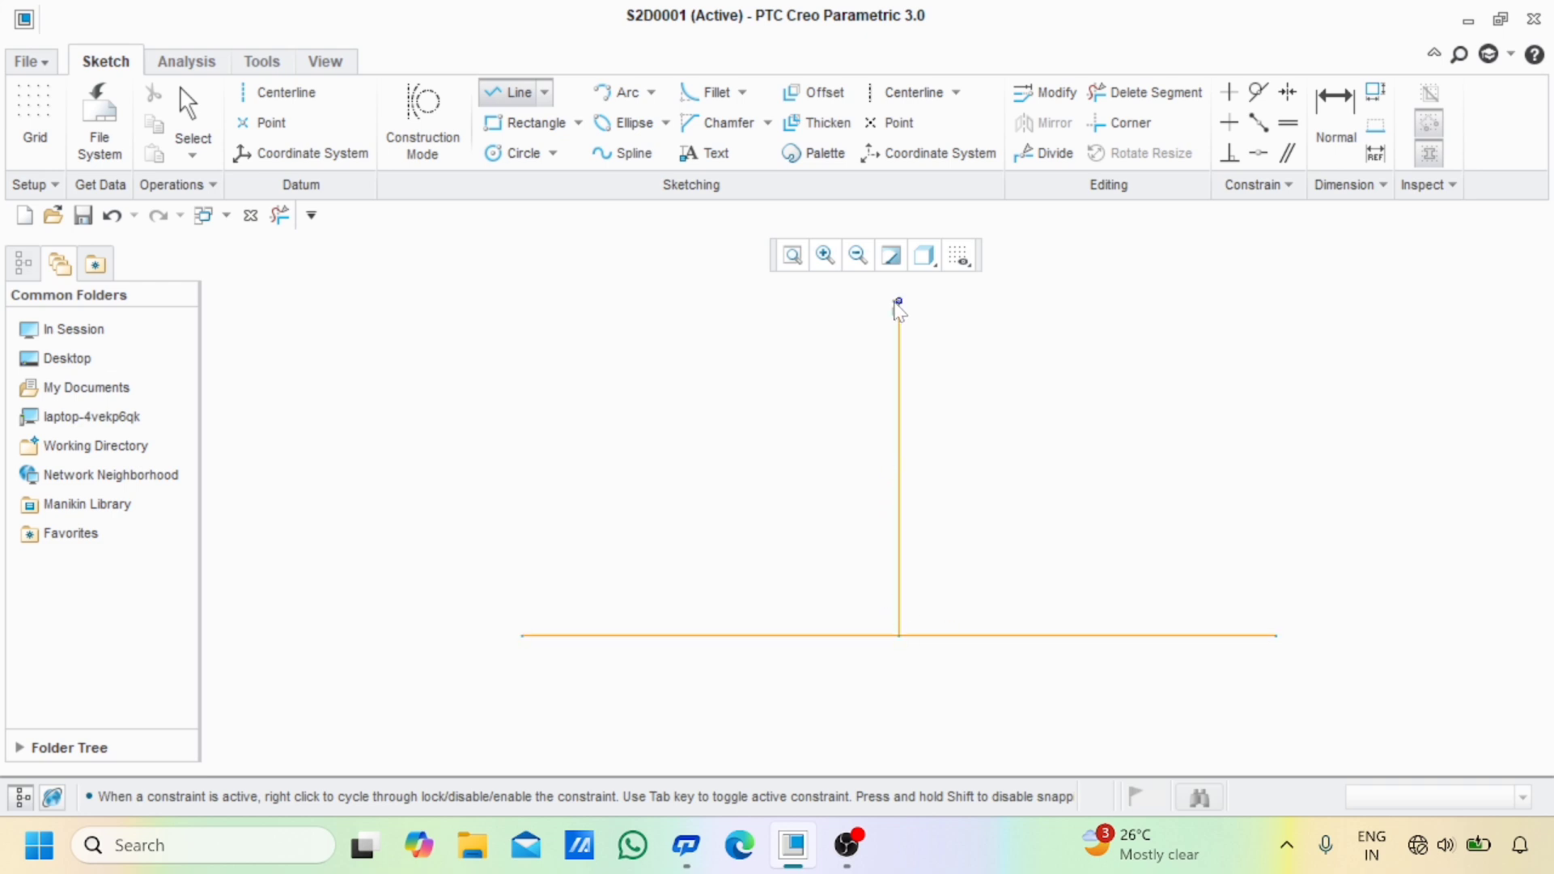
Finish the vertical line and clear the sketch by trimming away both lines
left_click(499, 87)
left_click(1131, 89)
mouse_move(994, 387)
left_mouse_down()
mouse_move(961, 744)
mouse_move(1048, 606)
left_mouse_up()
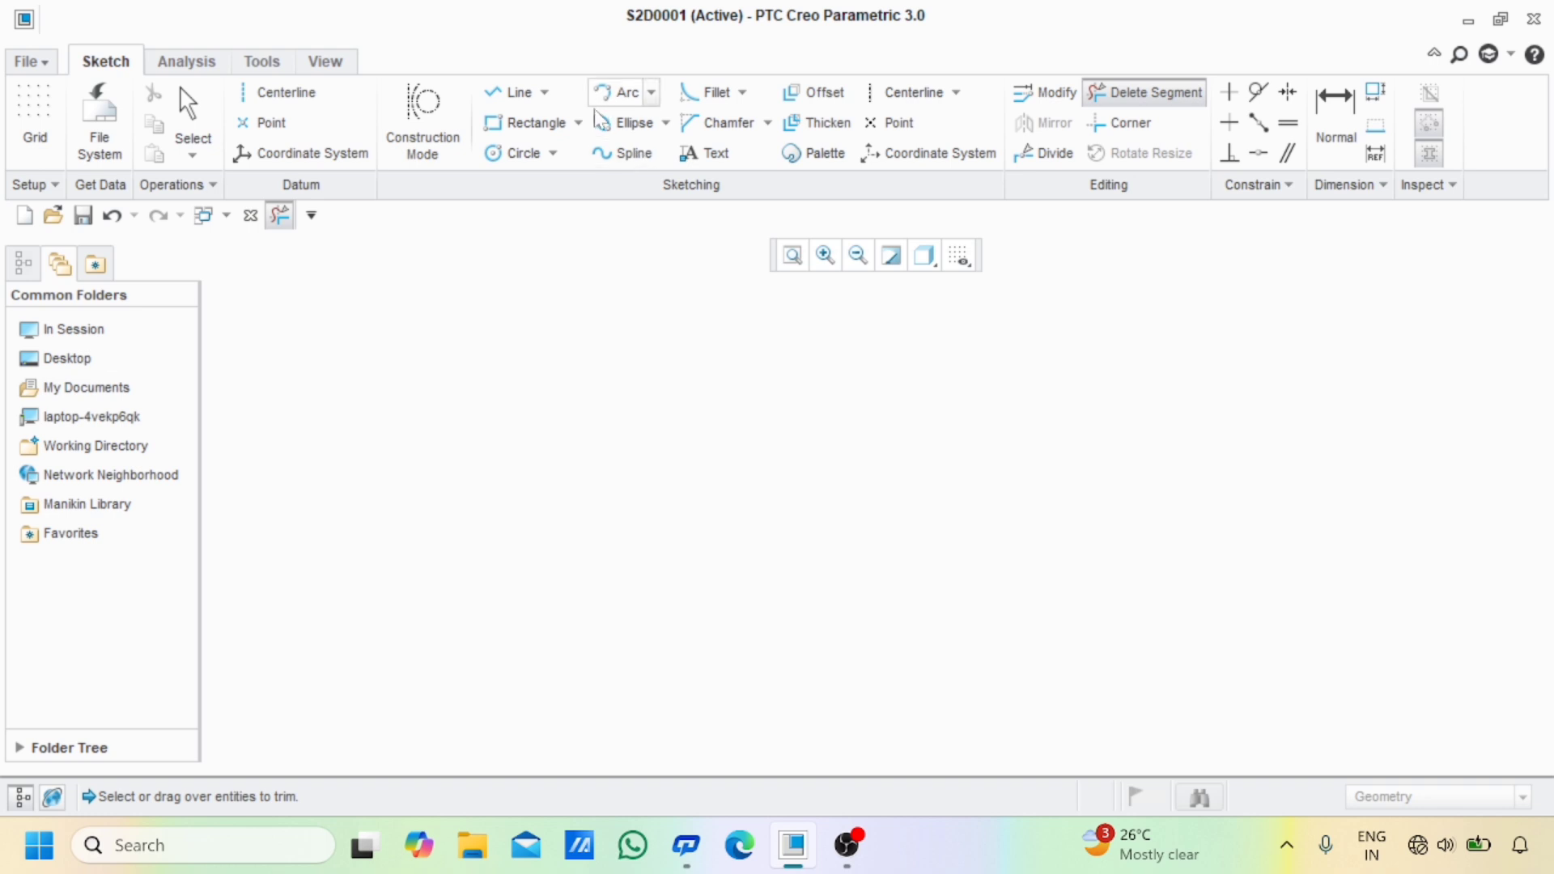
Sketch two circles side by side with equal radii and horizontally aligned centres
left_click(518, 153)
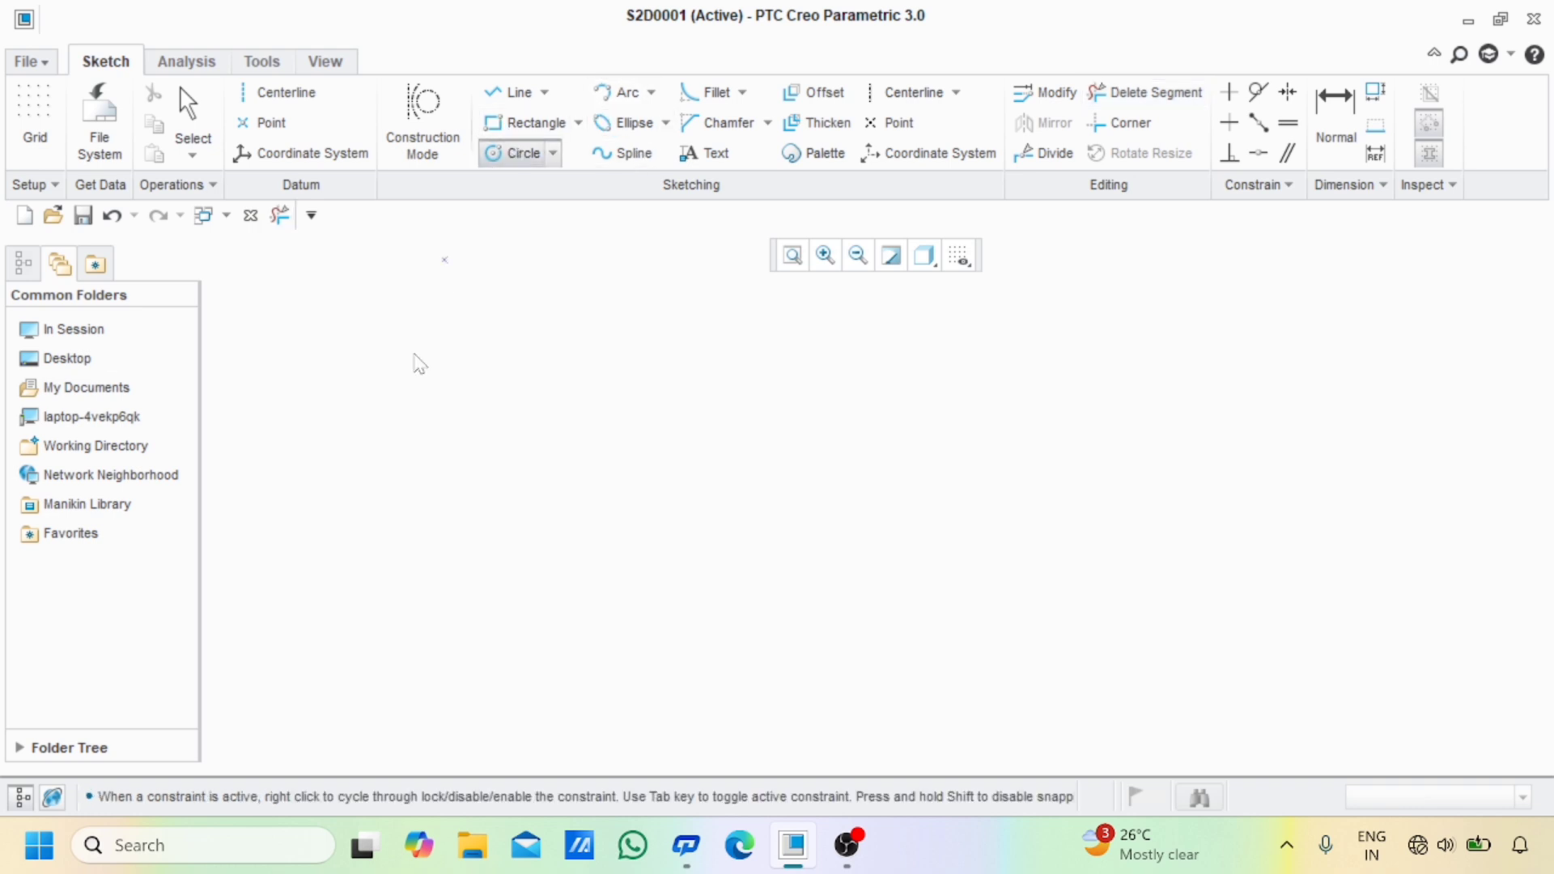
left_click(438, 487)
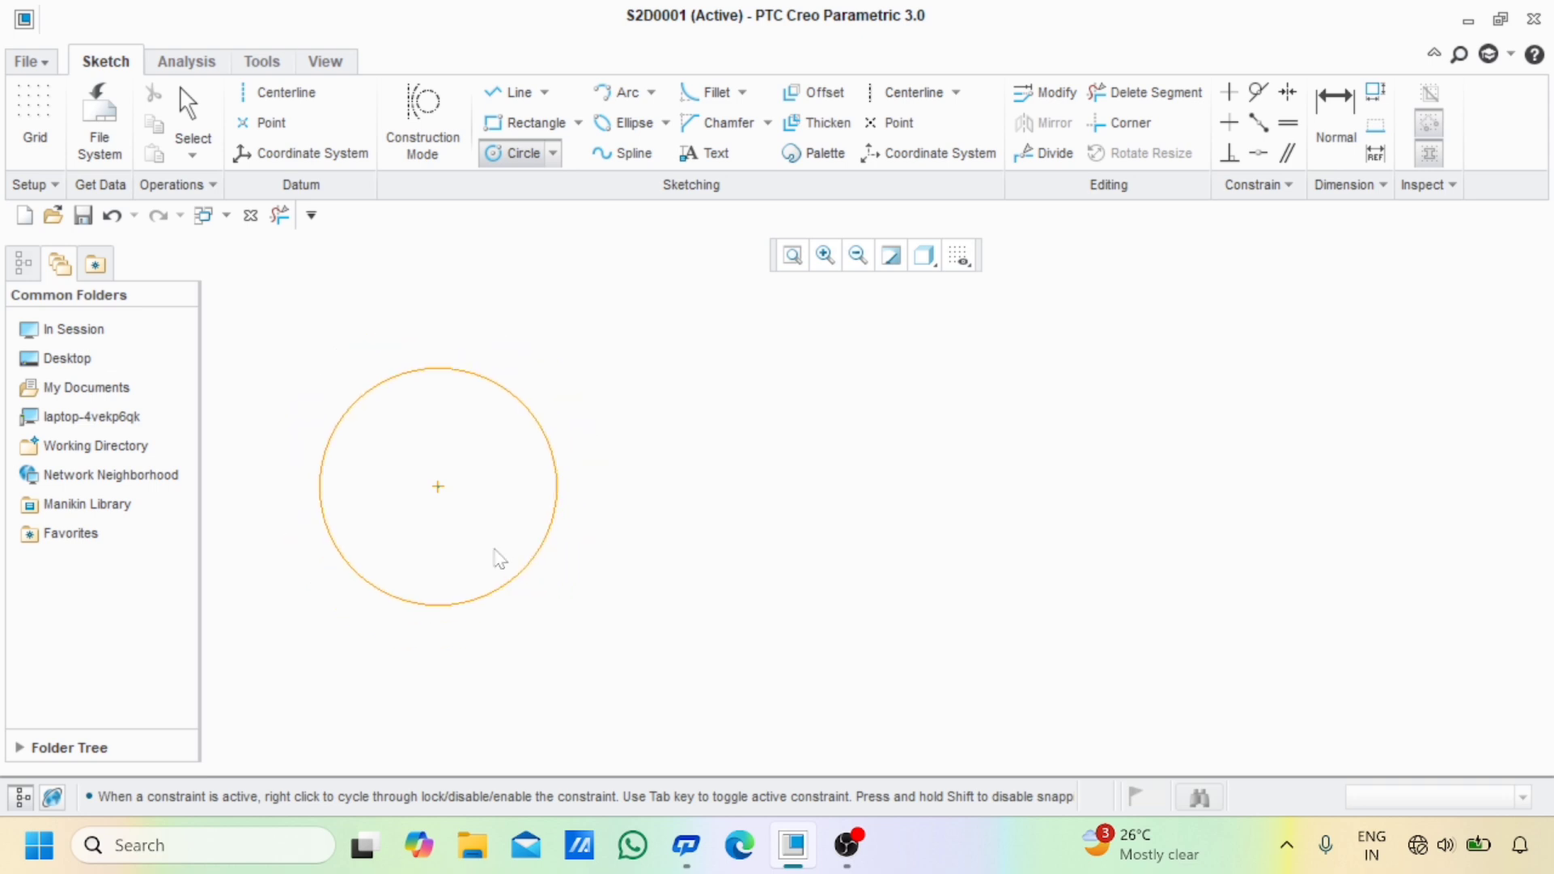
left_click(540, 580)
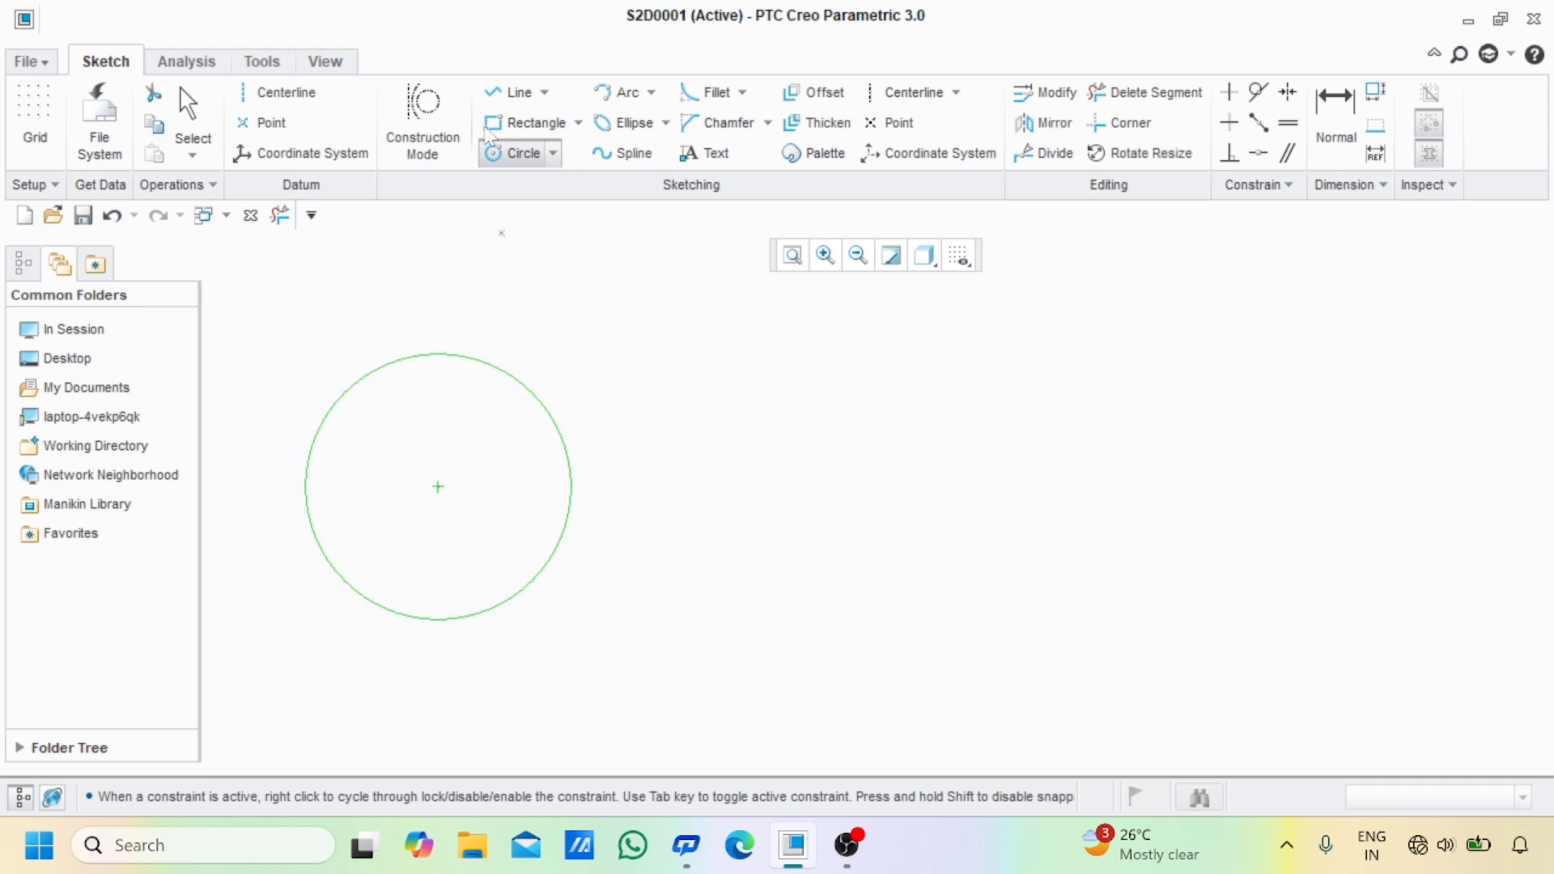
left_click(517, 153)
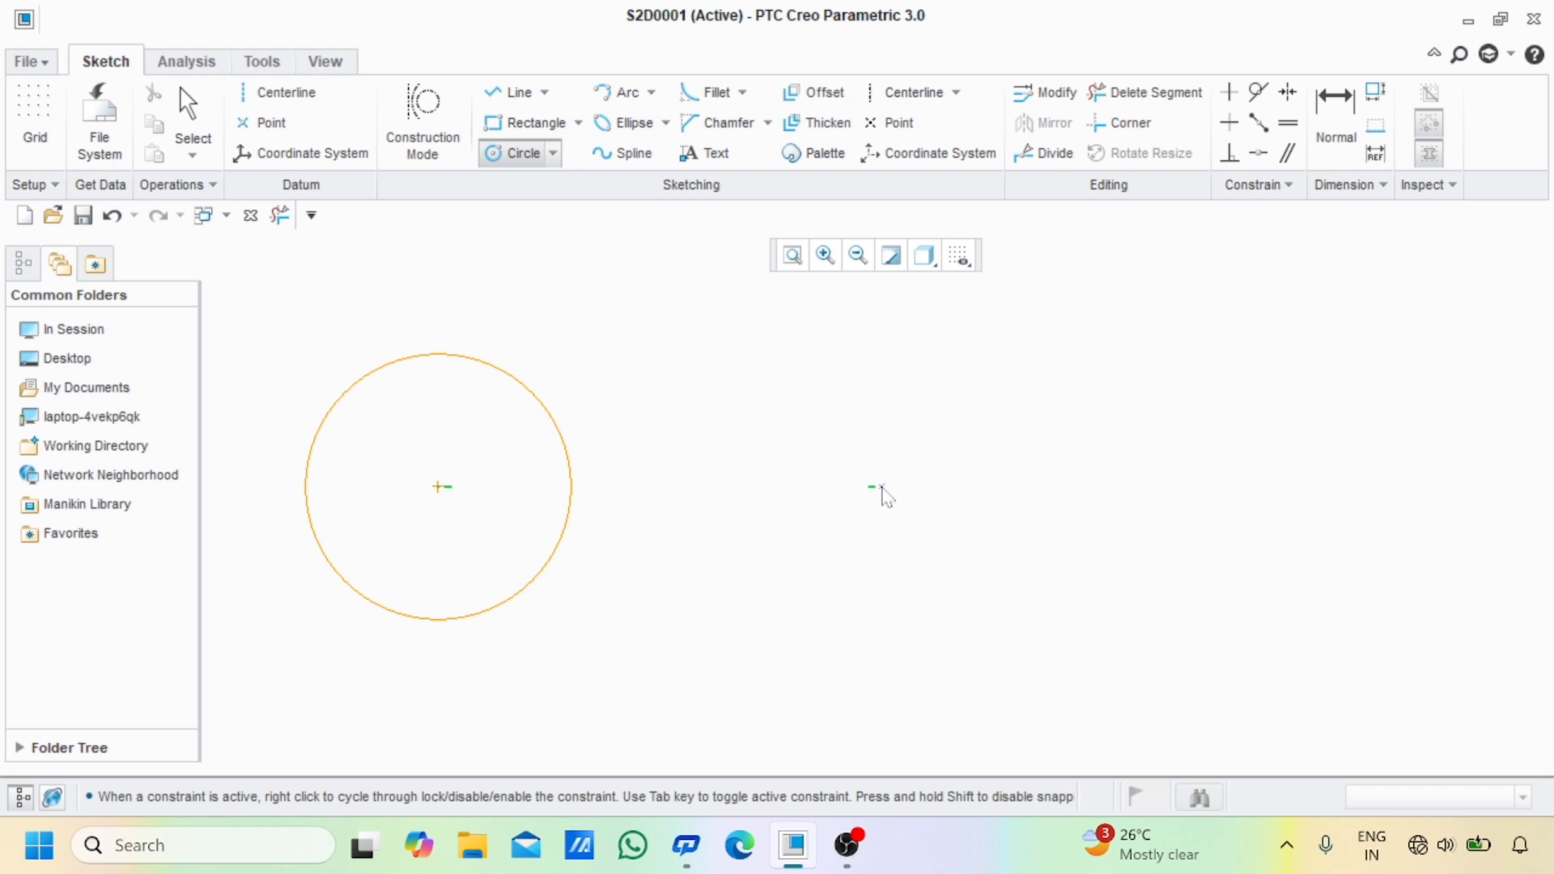
left_click(880, 487)
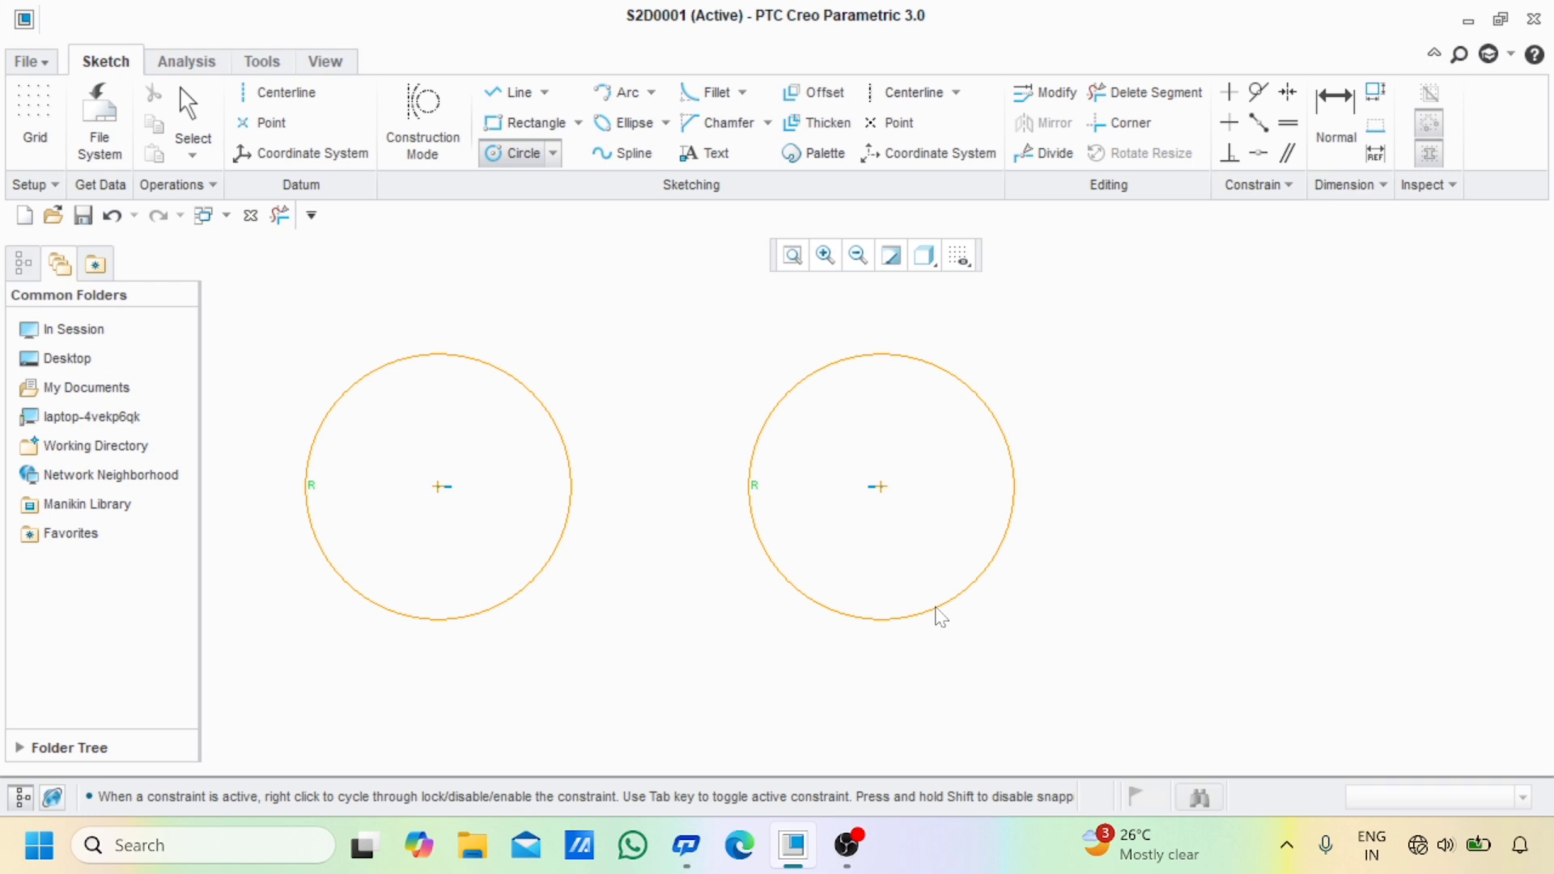
left_click(939, 615)
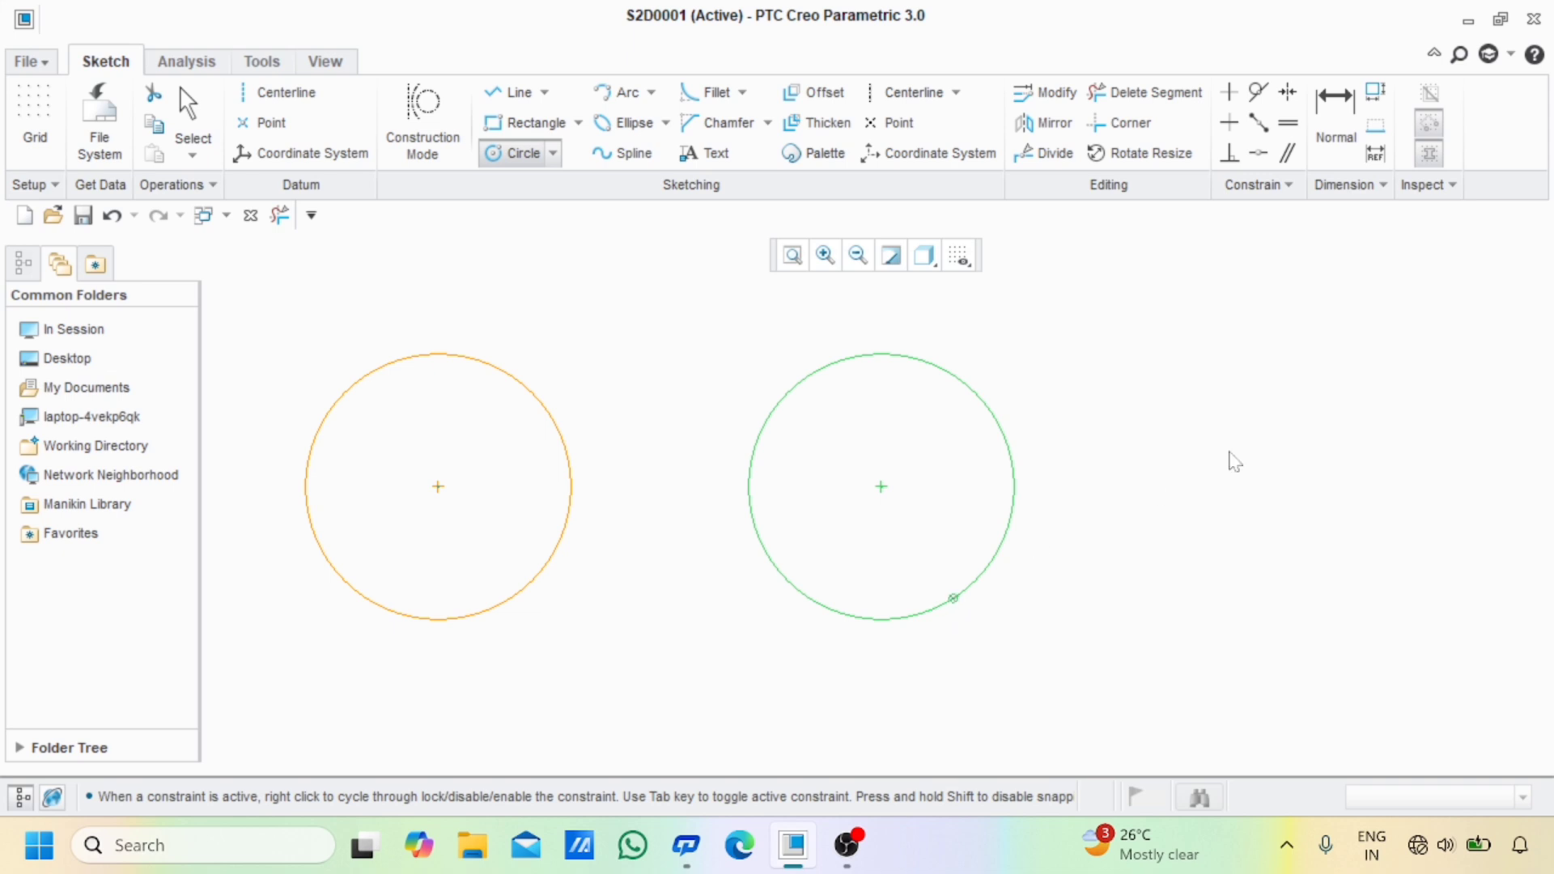
left_click(523, 153)
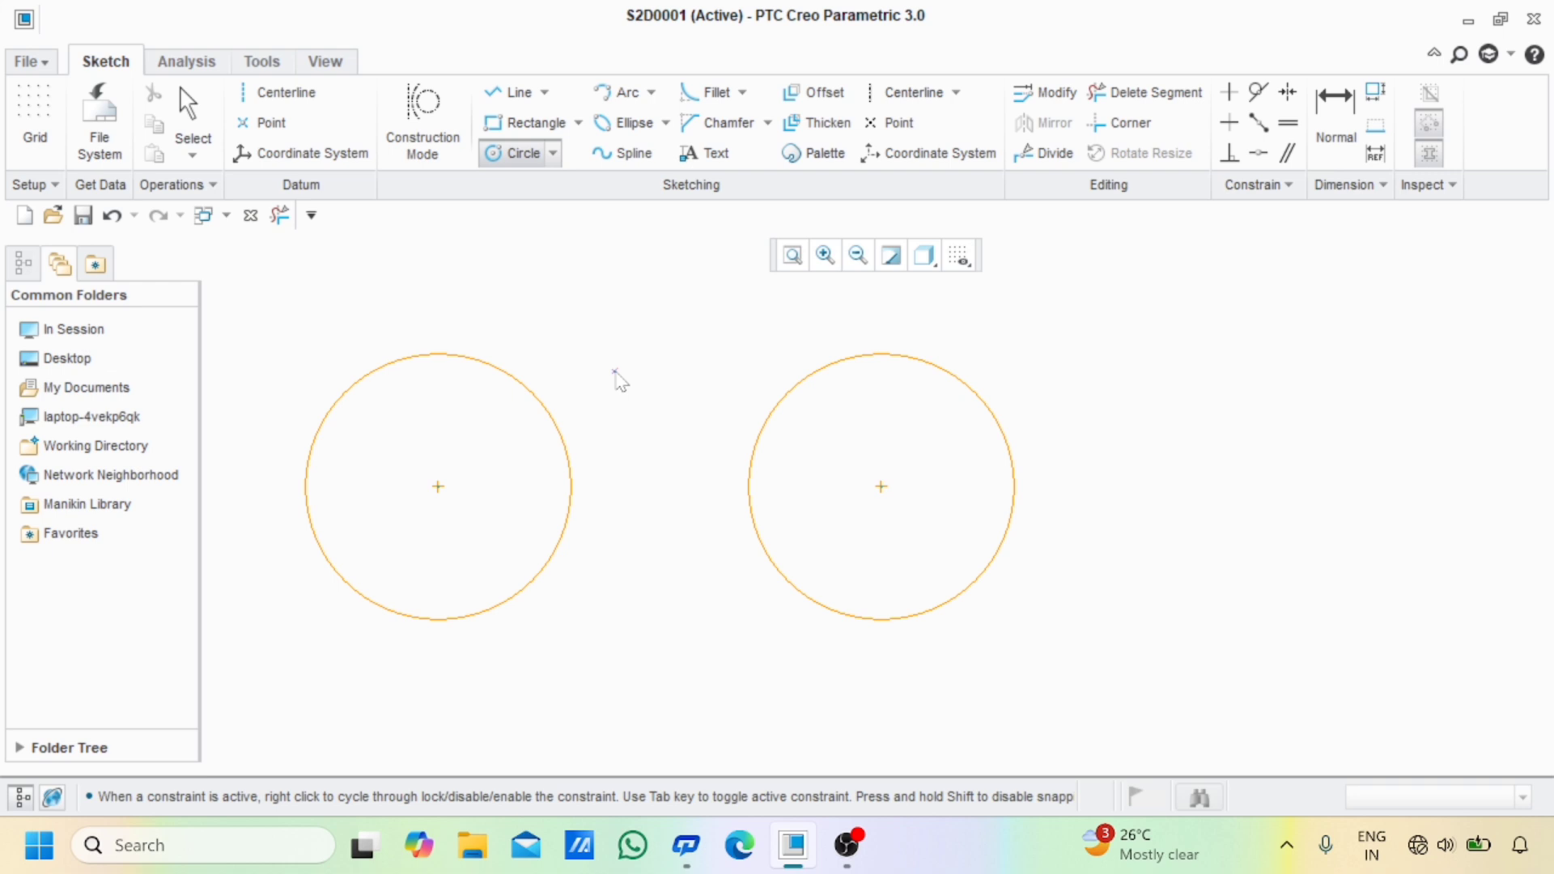
Try an ordinary line from the top of the left-hand circle towards the other circle, and trim it away
left_click(545, 92)
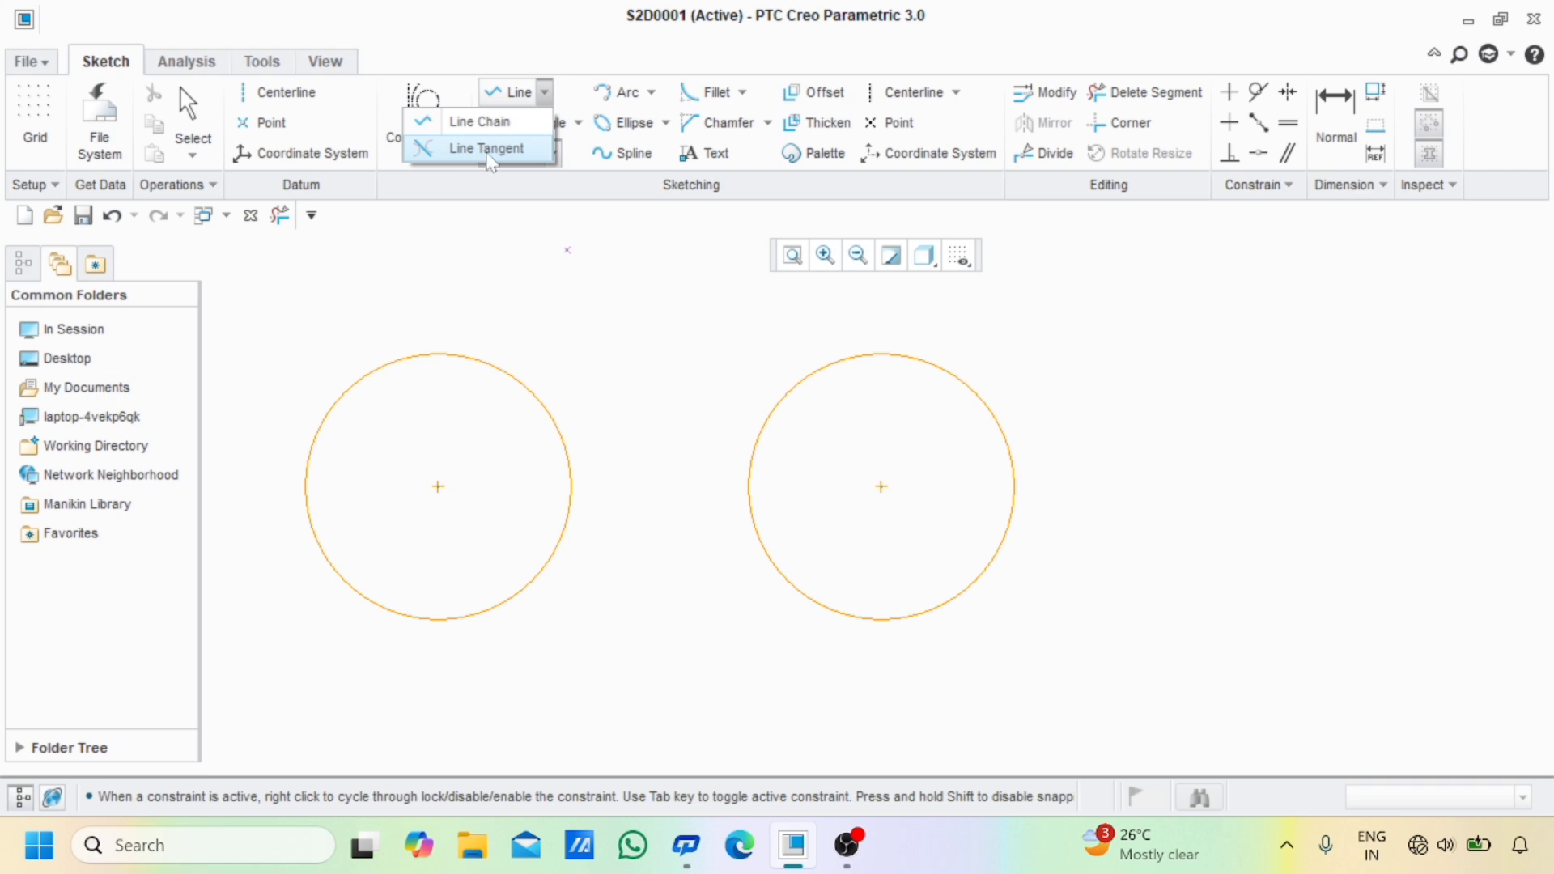
left_click(547, 93)
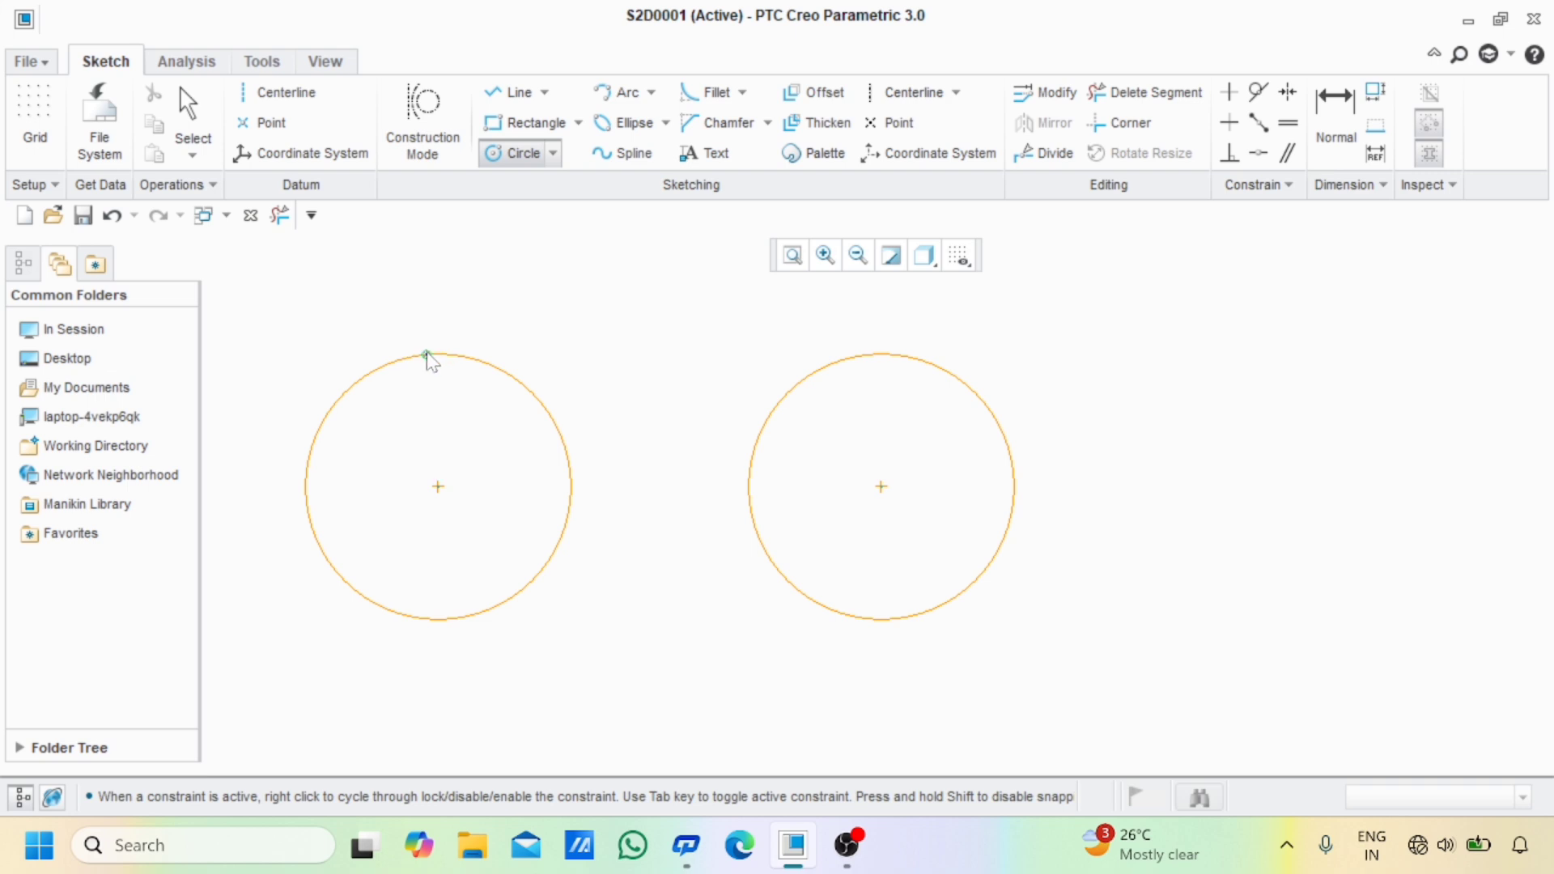
left_click(501, 93)
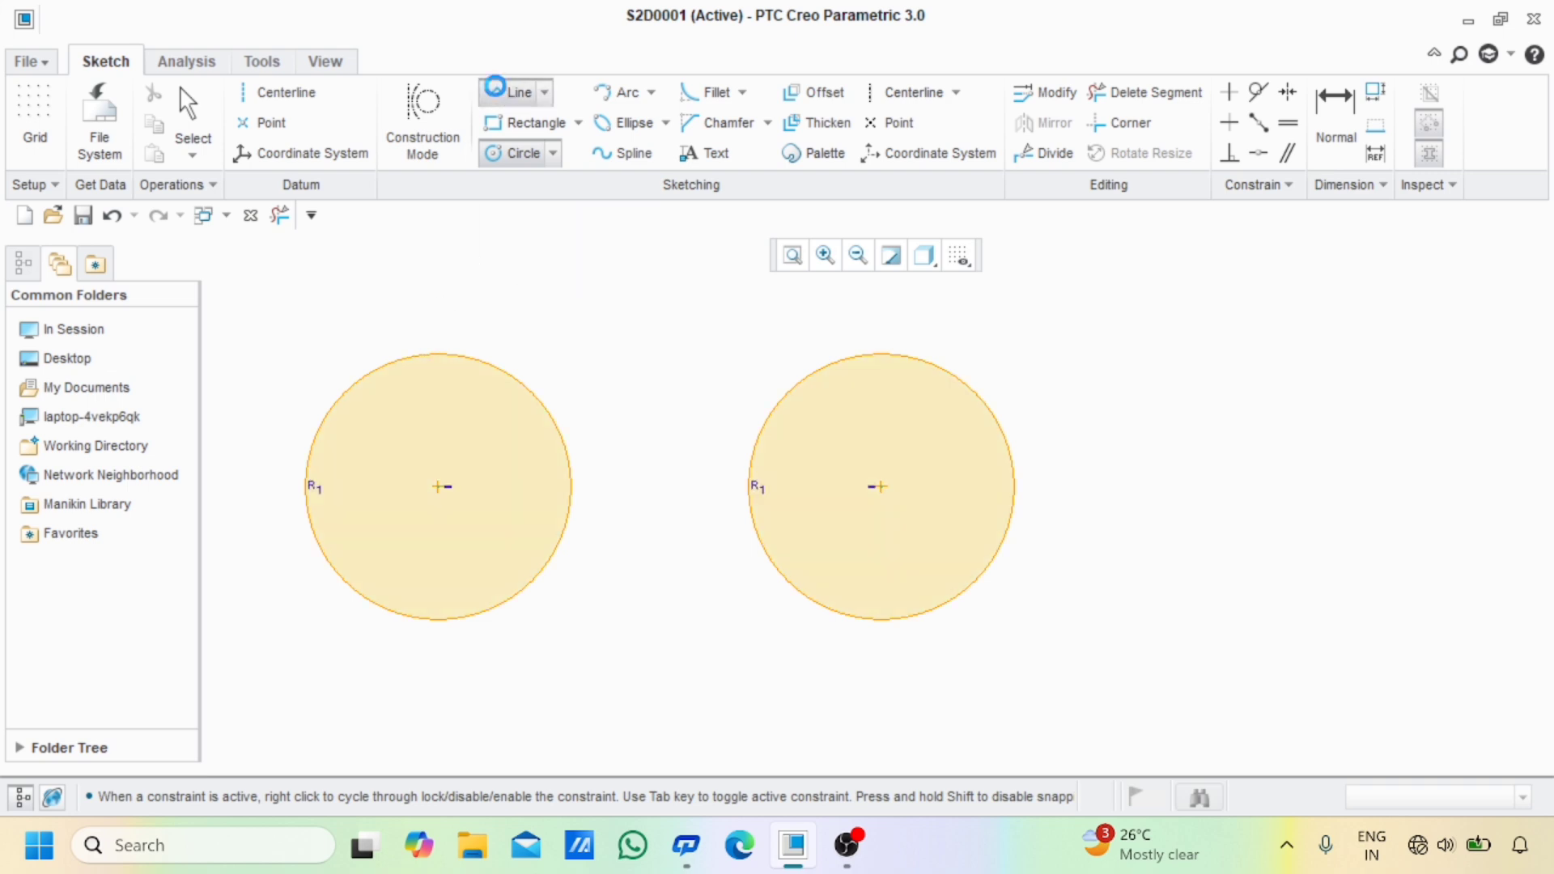
left_click(437, 354)
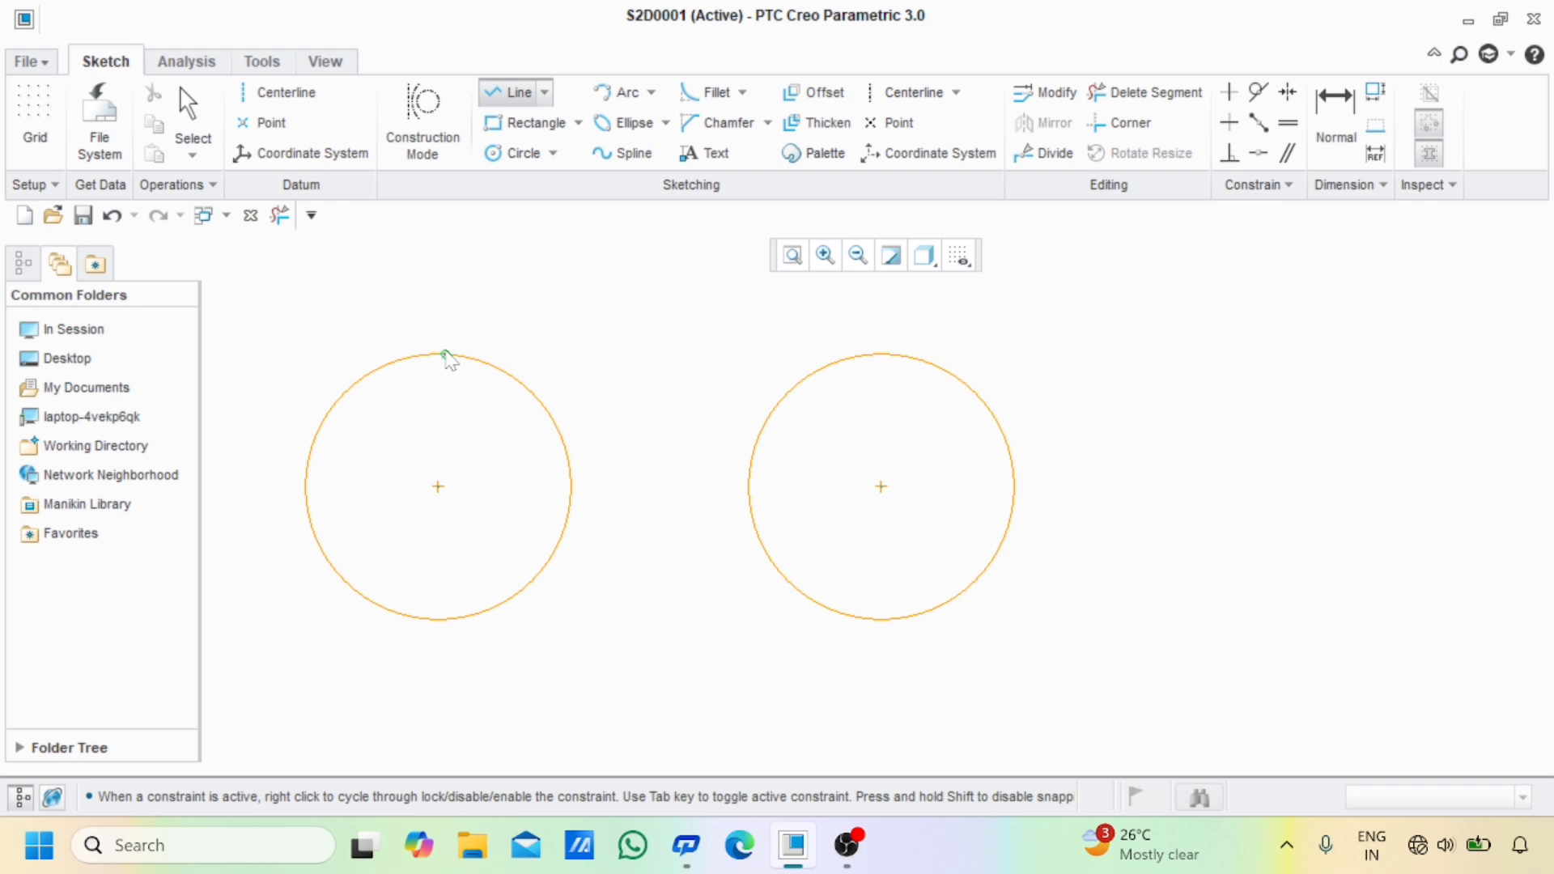
left_click(446, 355)
left_click(649, 365)
left_click(1105, 92)
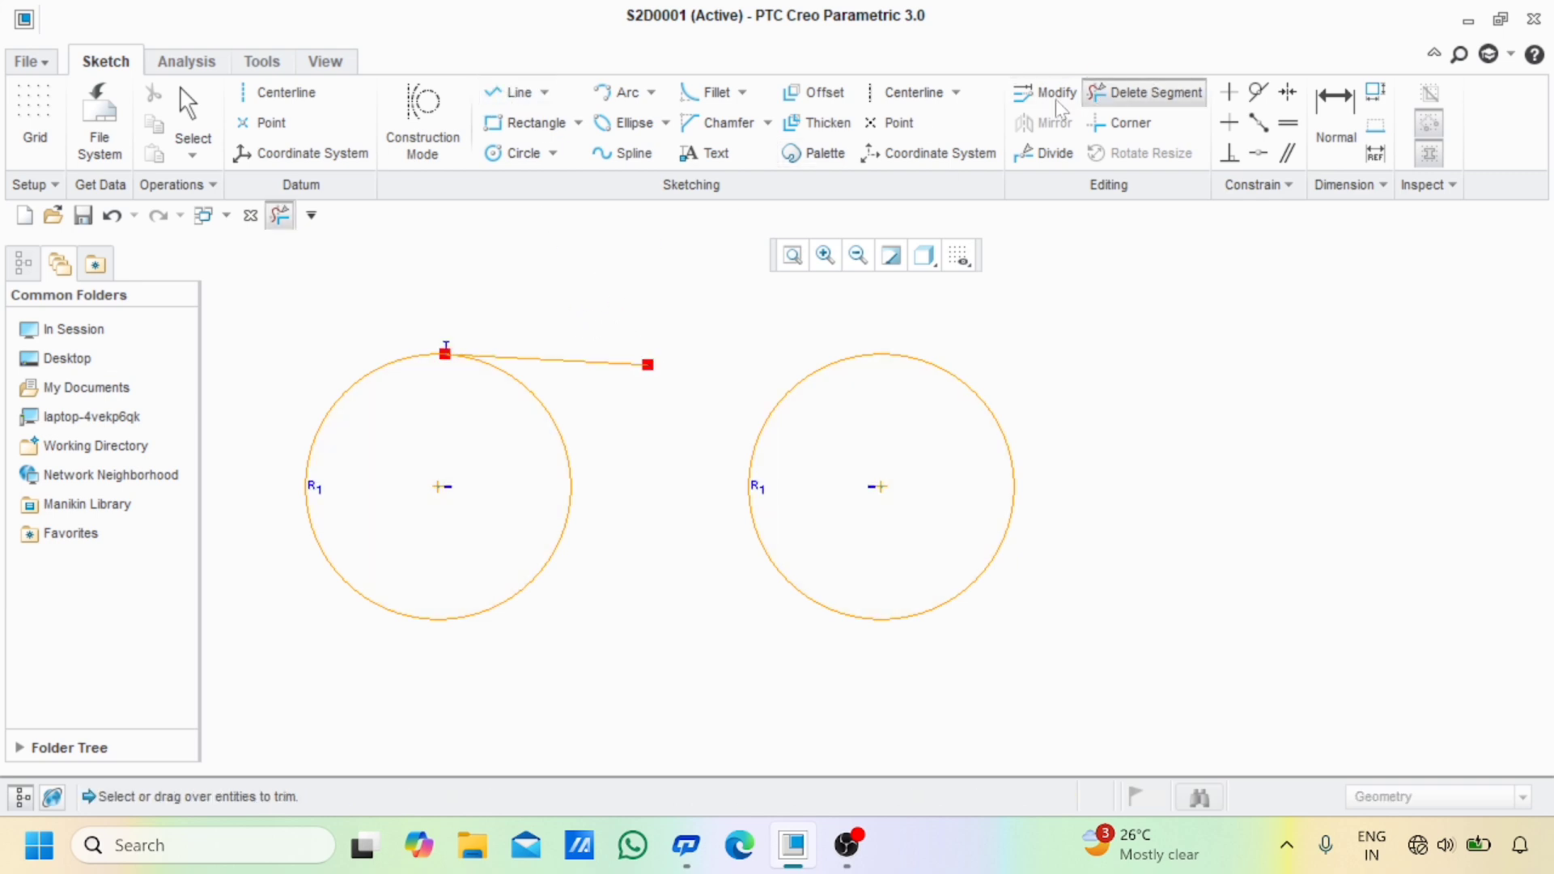
left_click_drag(581, 317, 637, 426)
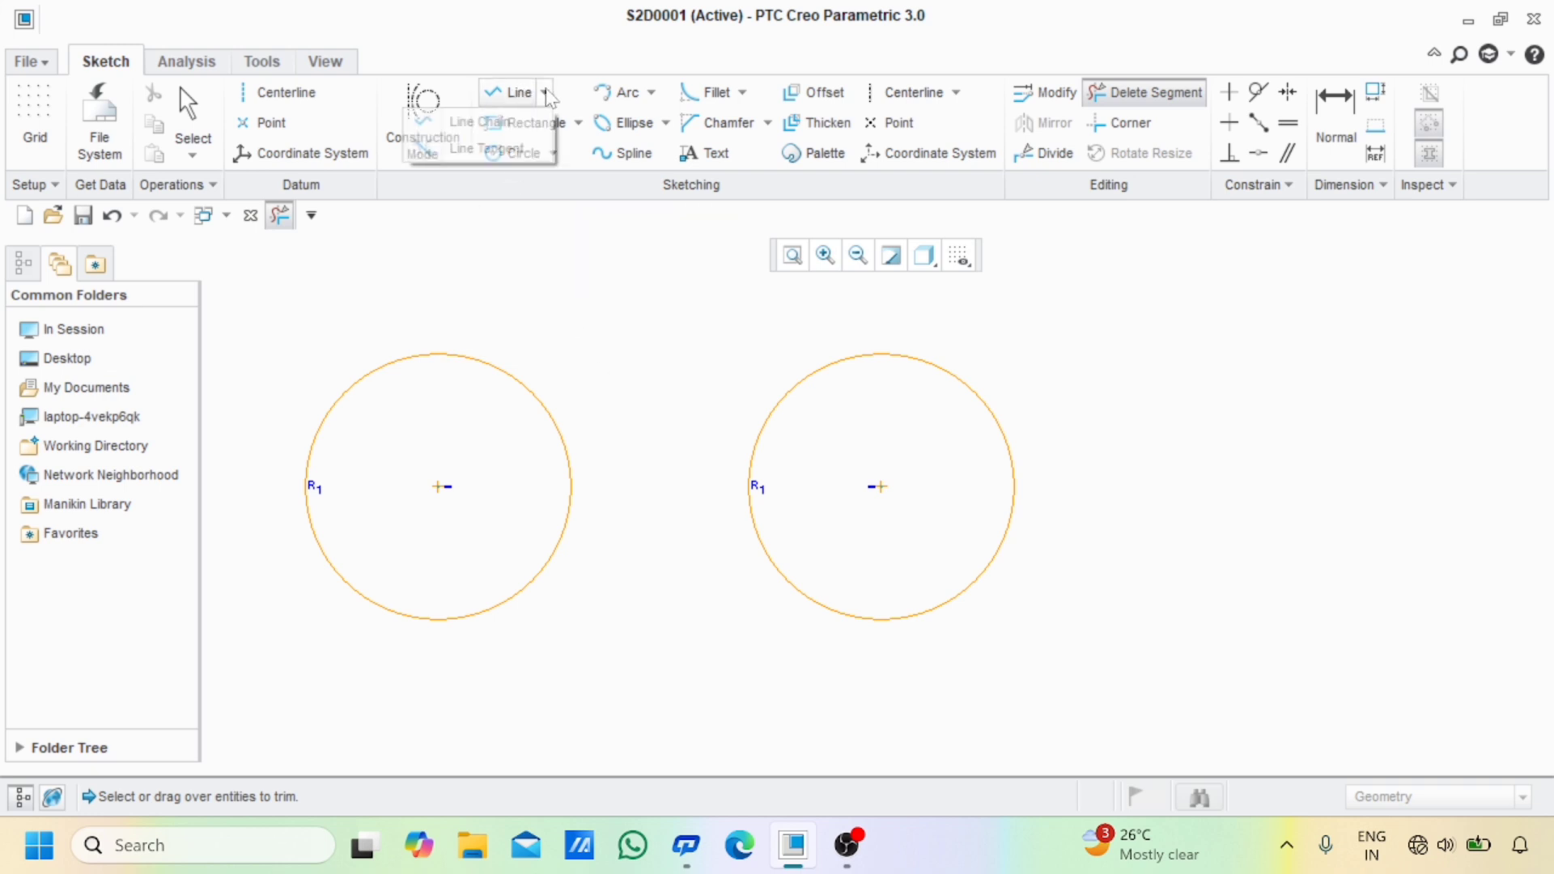
Join the two circles with an upper and a lower tangent line using Line Tangent
left_click(546, 93)
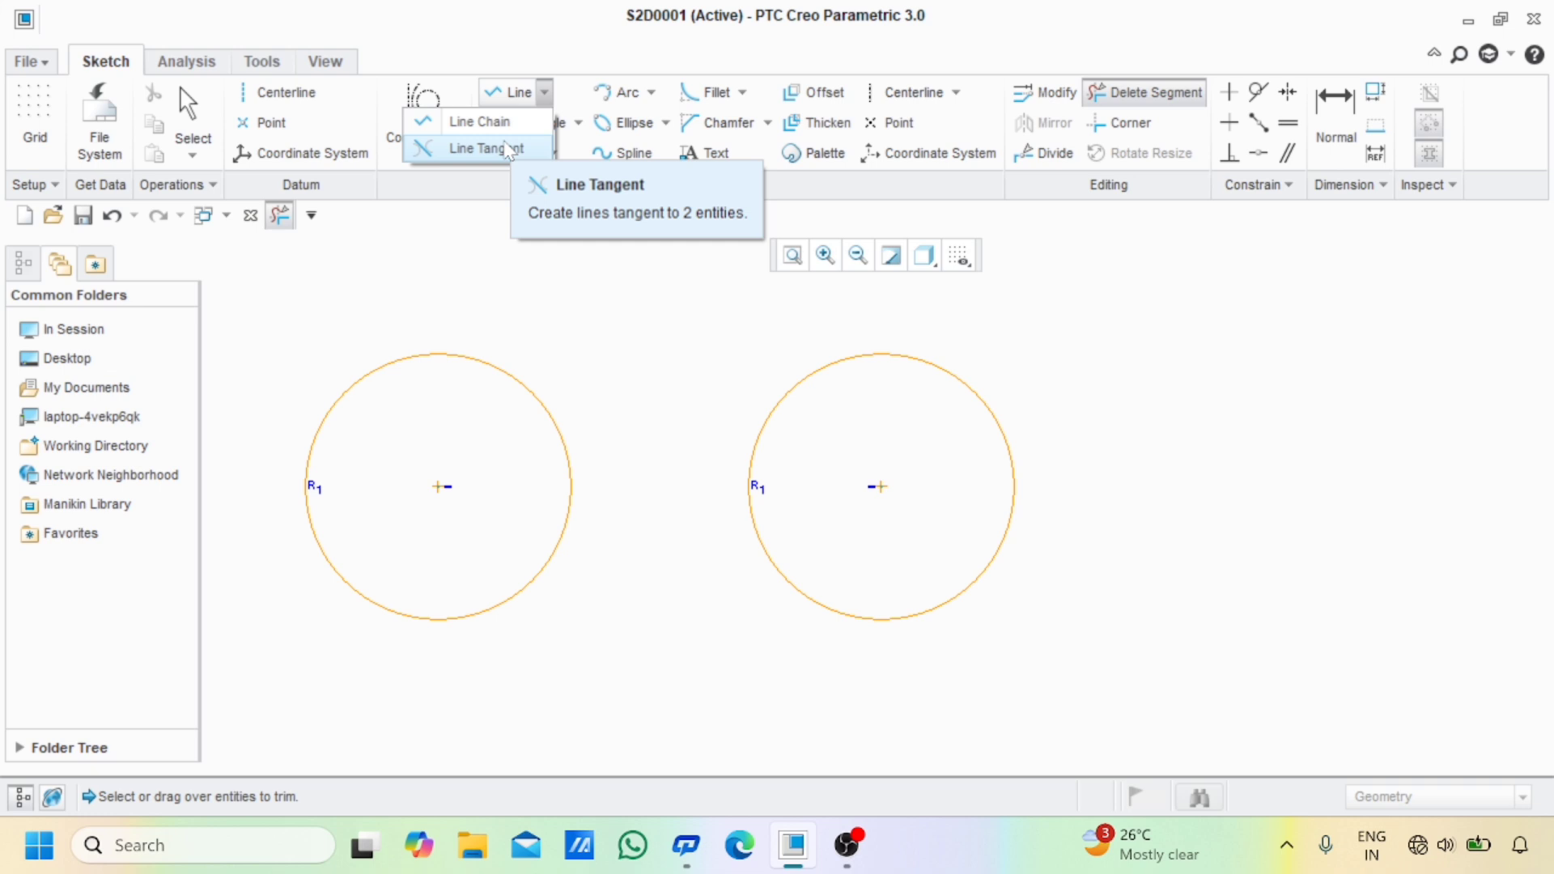
left_click(507, 147)
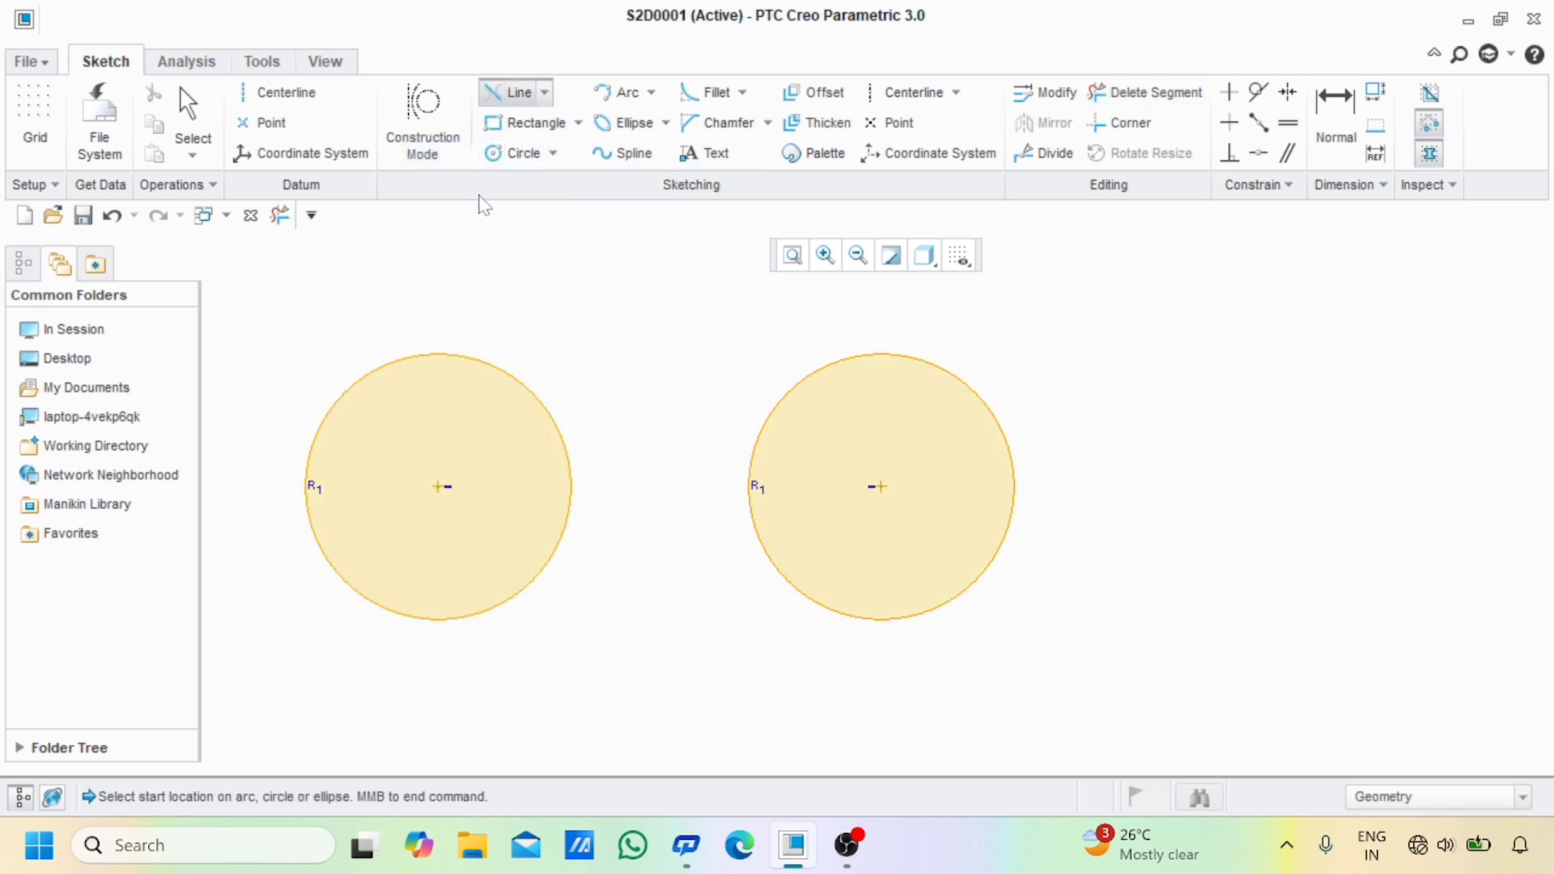
left_click(442, 354)
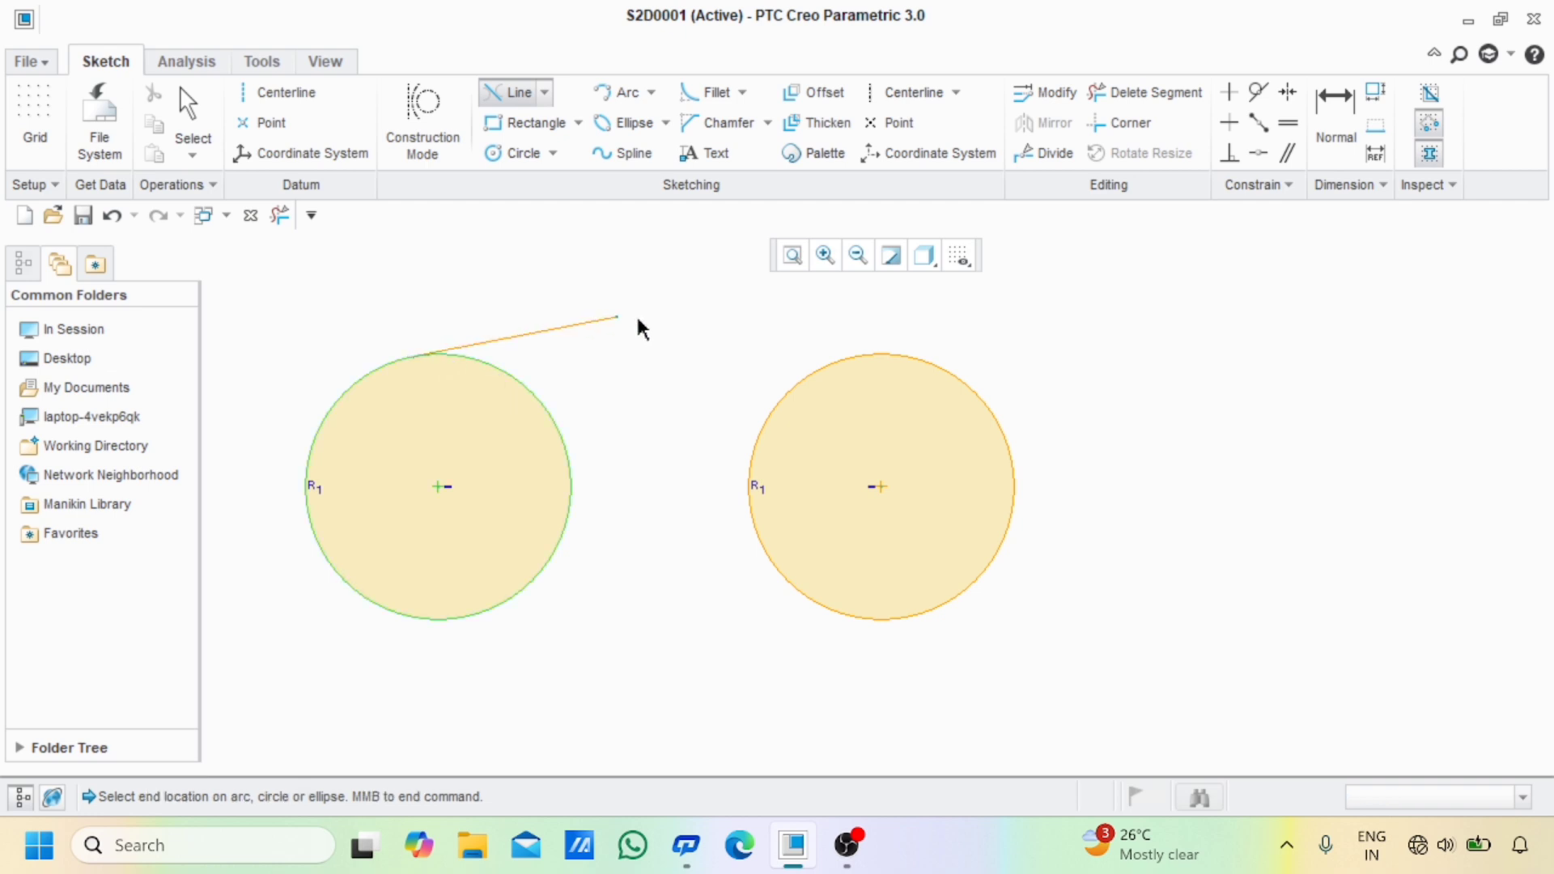
left_click(880, 355)
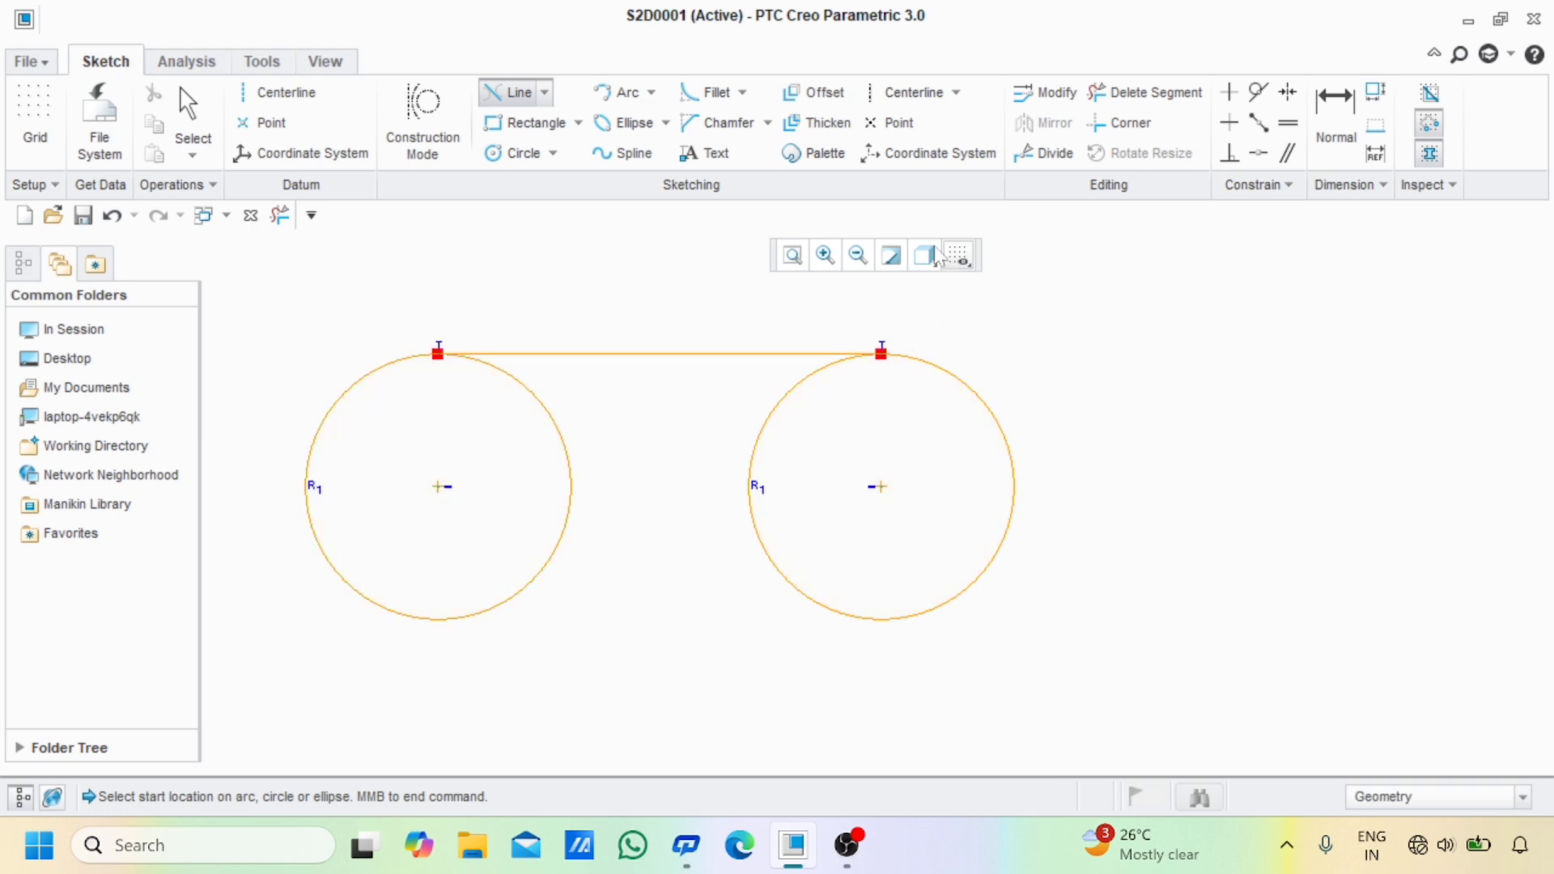
left_click(545, 93)
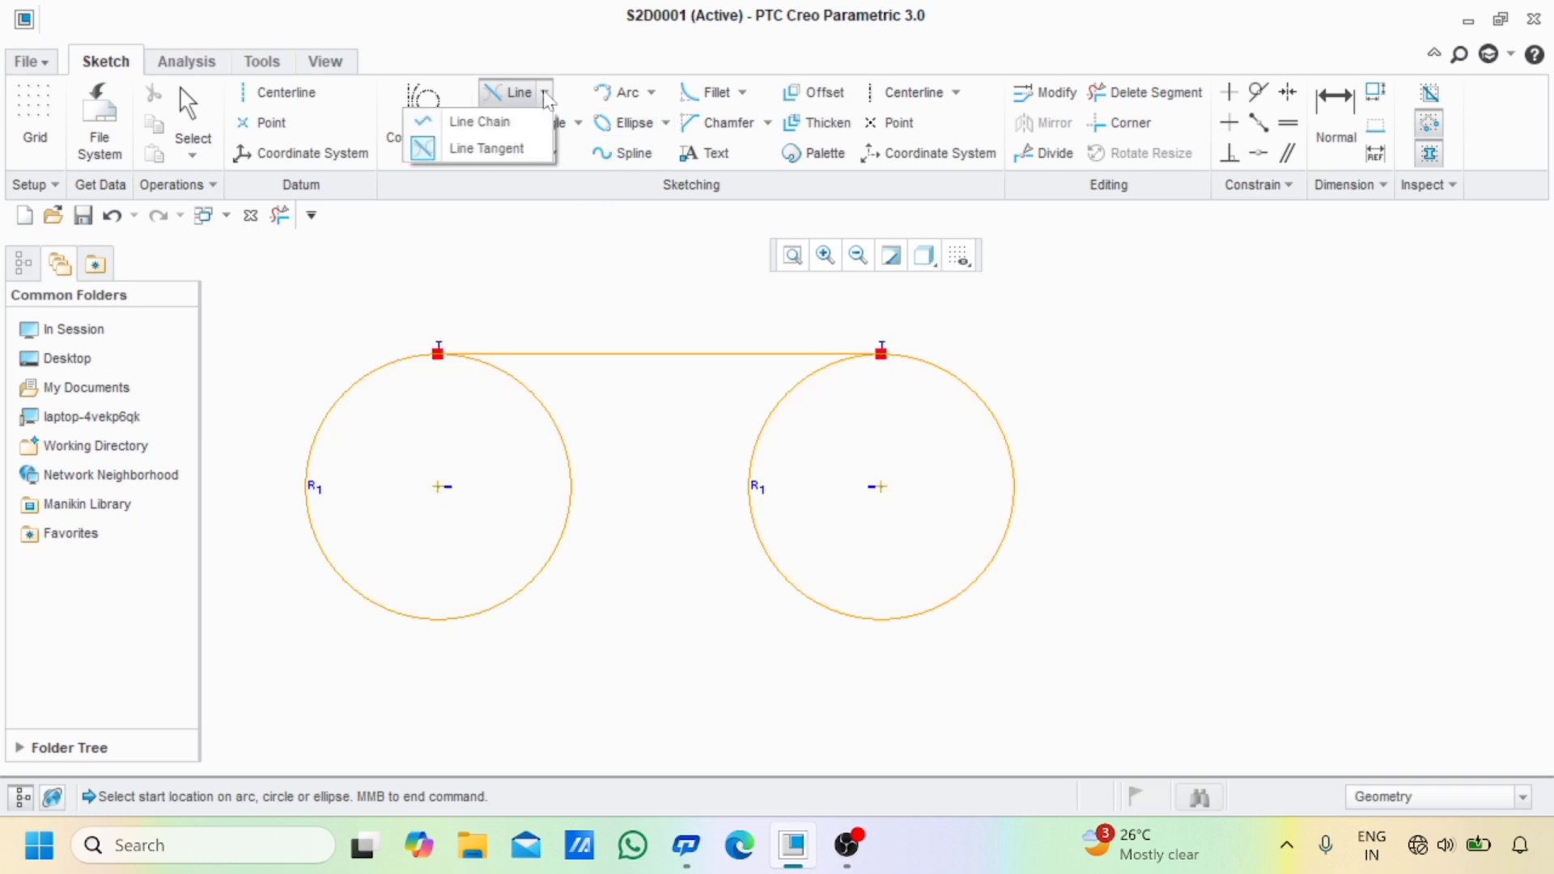
left_click(547, 93)
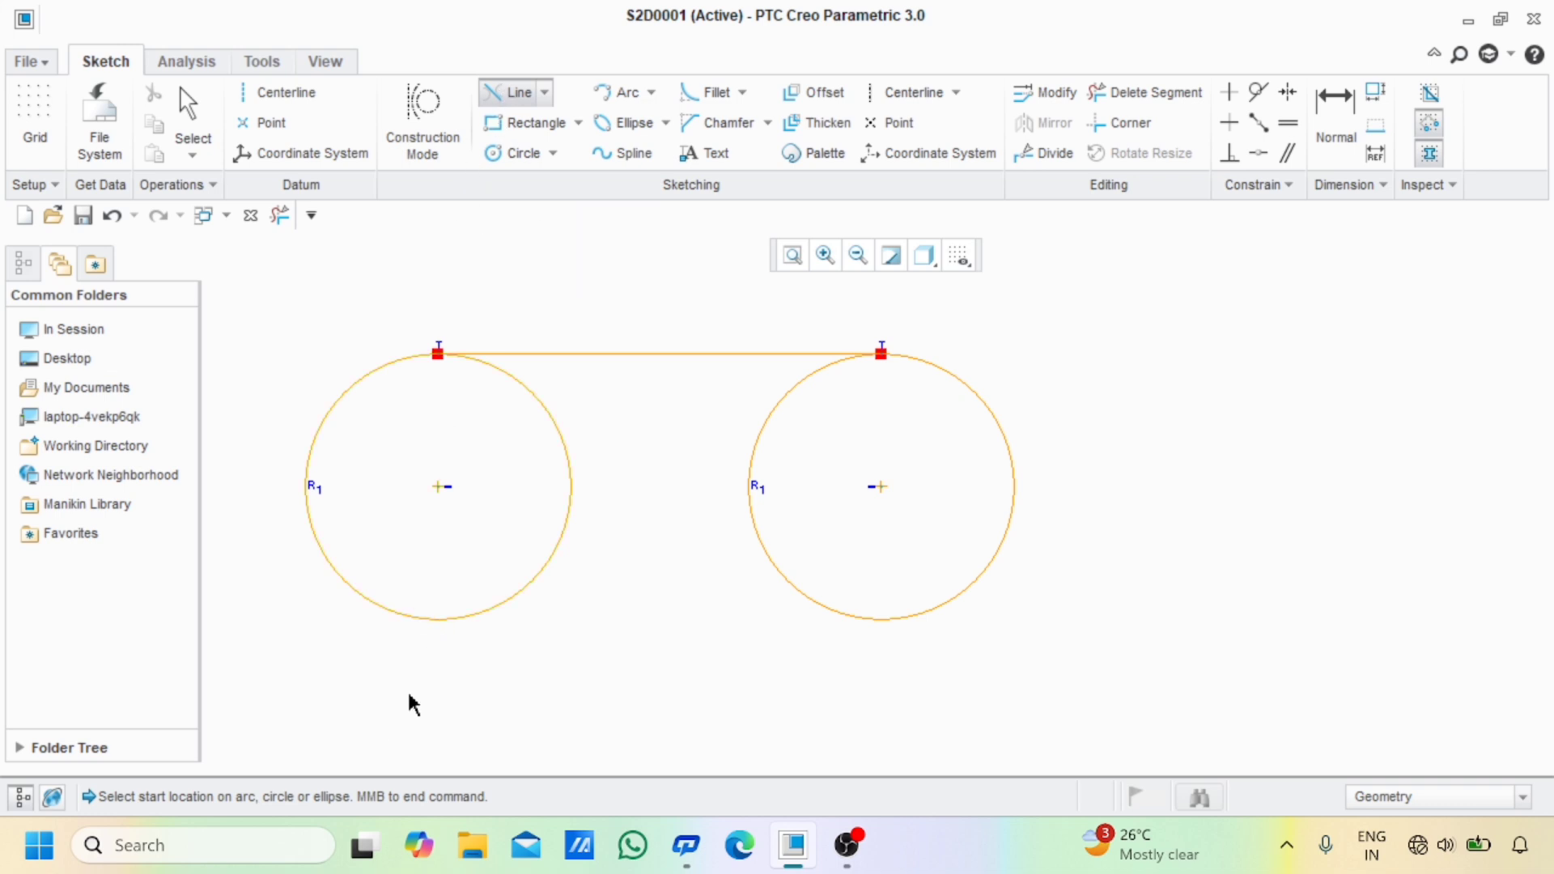
left_click(429, 620)
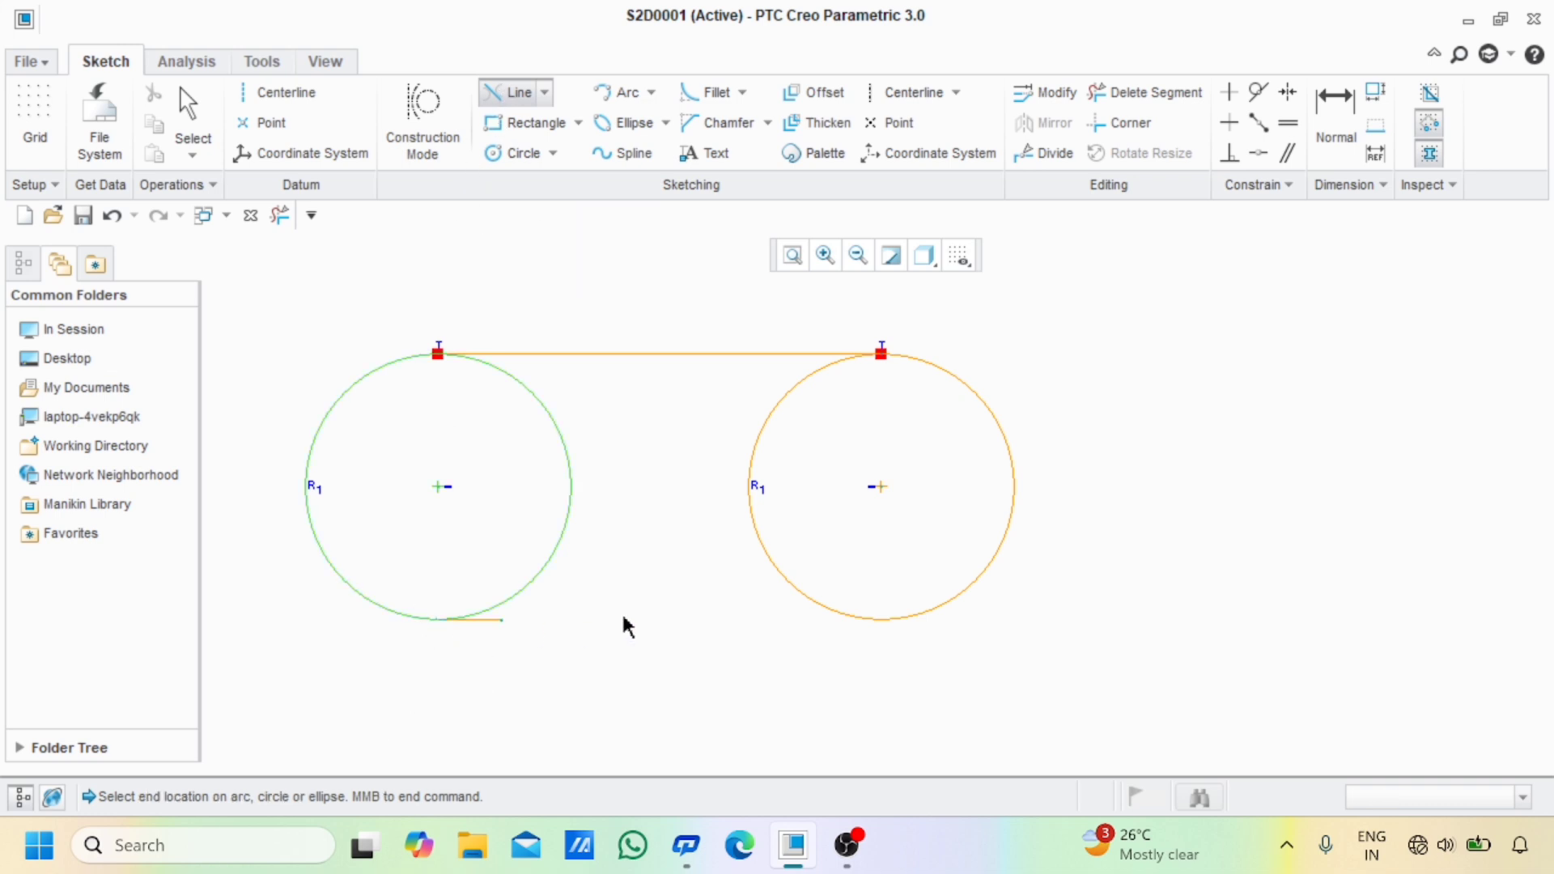
left_click(878, 613)
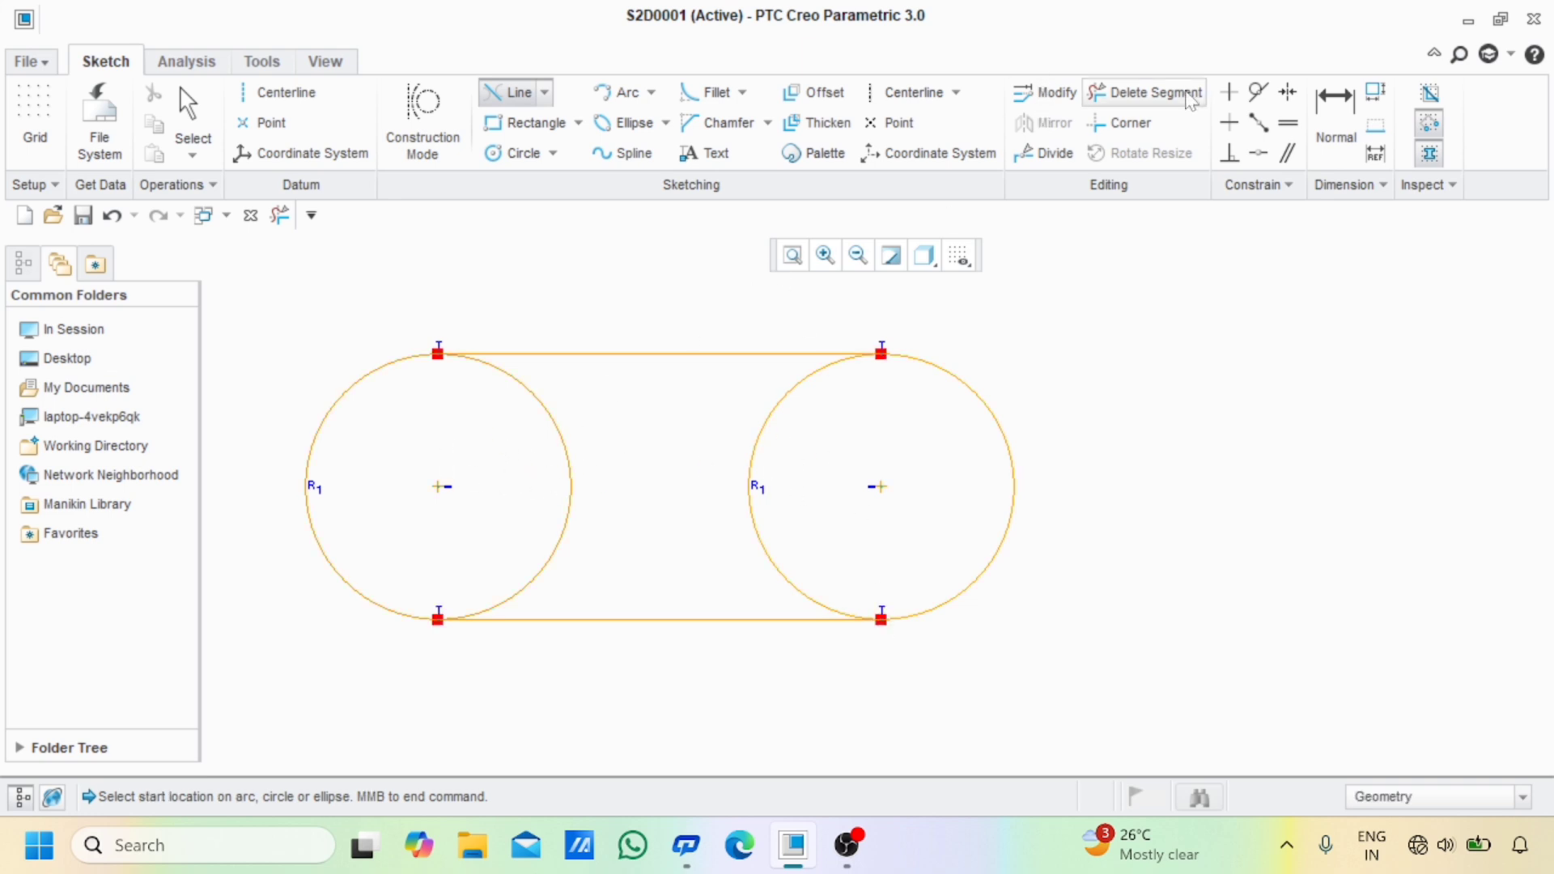
Trim the inner halves of both circles to form a slot outline, and clear the whole outline from the sketch
left_click(1145, 92)
left_click_drag(806, 458, 432, 518)
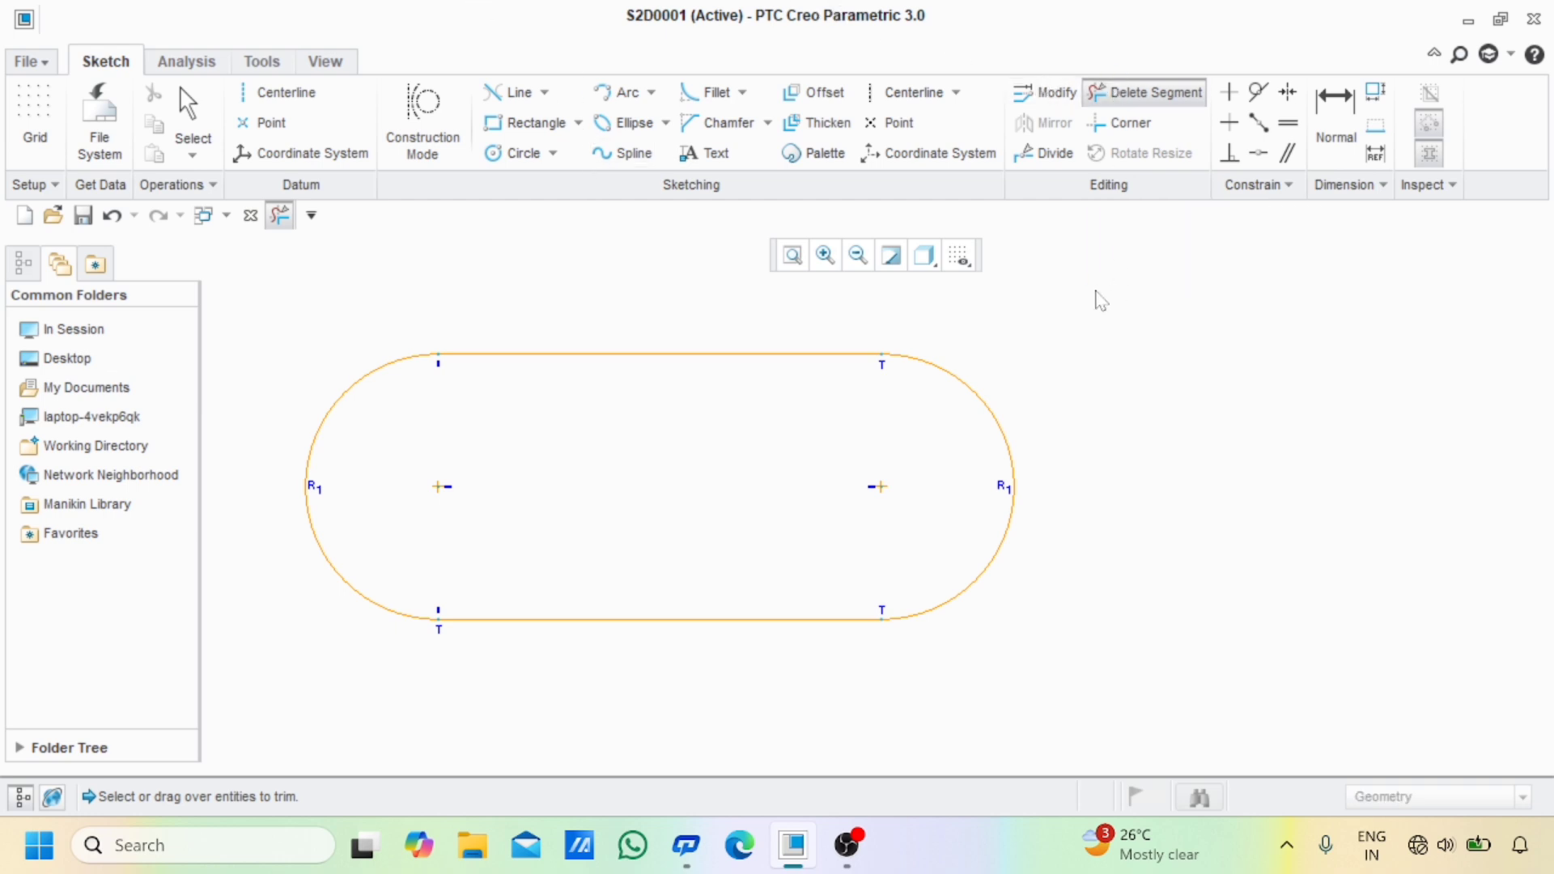
mouse_move(1107, 285)
left_mouse_down()
mouse_move(485, 548)
mouse_move(500, 311)
mouse_move(332, 369)
mouse_move(643, 486)
mouse_move(1072, 478)
mouse_move(1051, 482)
left_mouse_up()
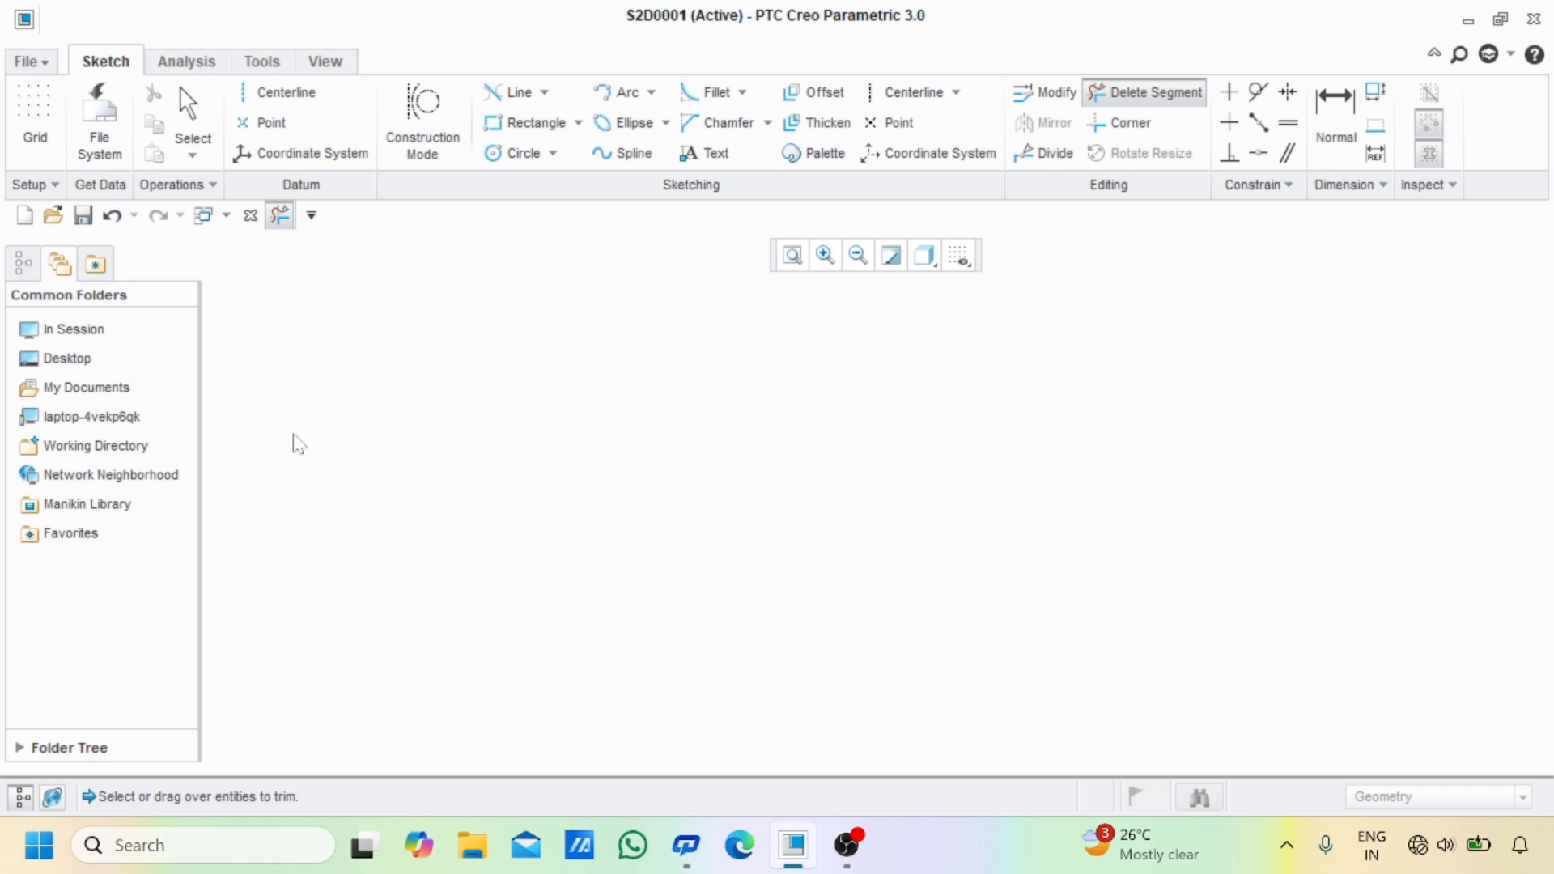
Sketch a wavy open spline through eight points alternating high and low across the empty sketch
left_click(620, 153)
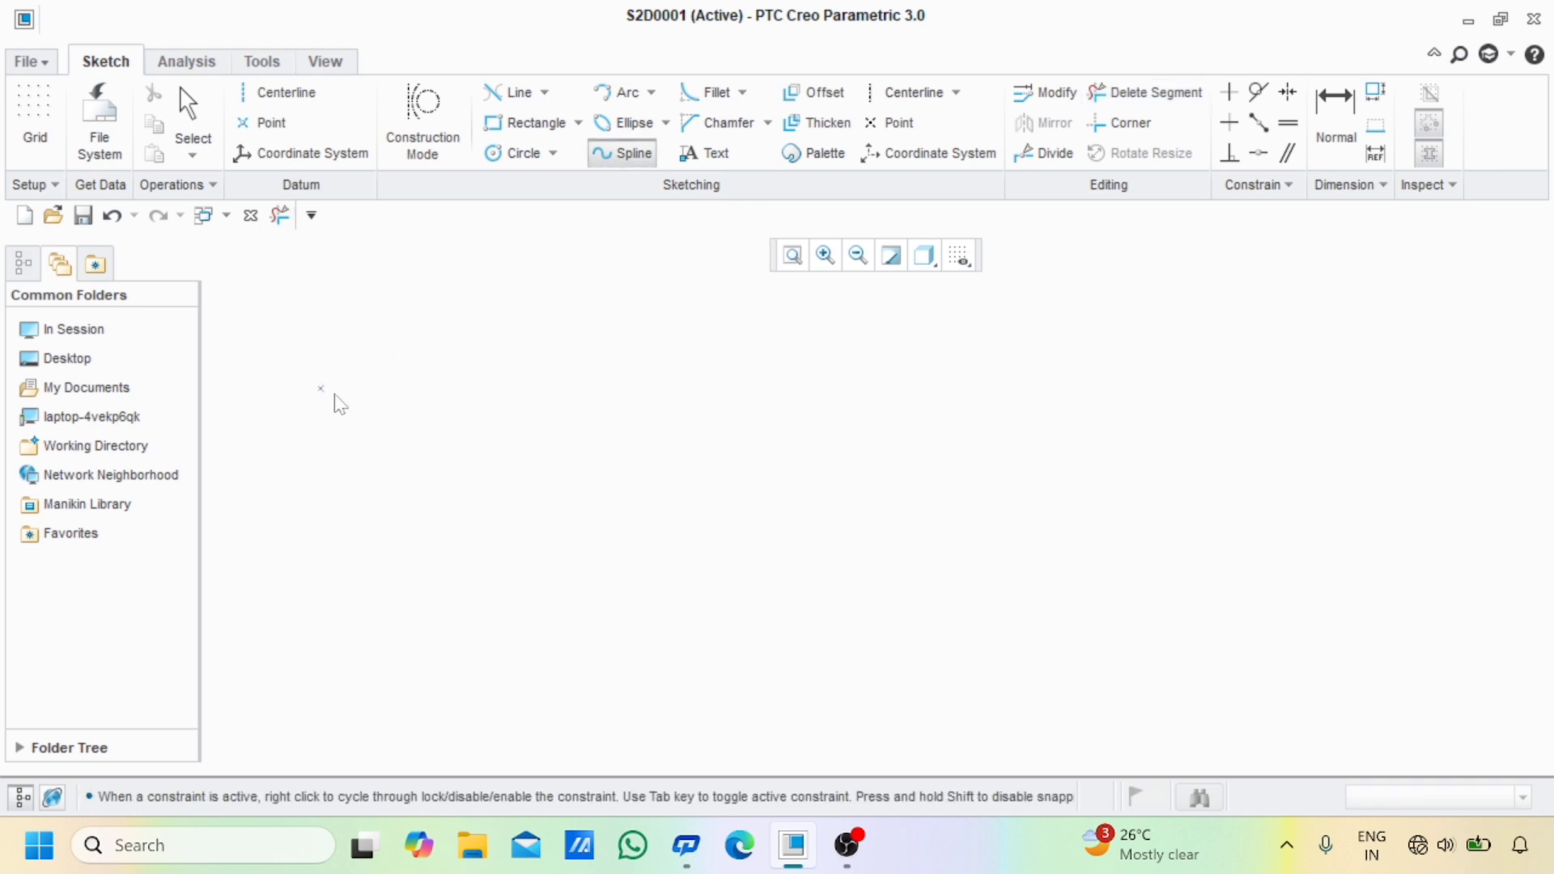
left_click(455, 591)
left_click(589, 393)
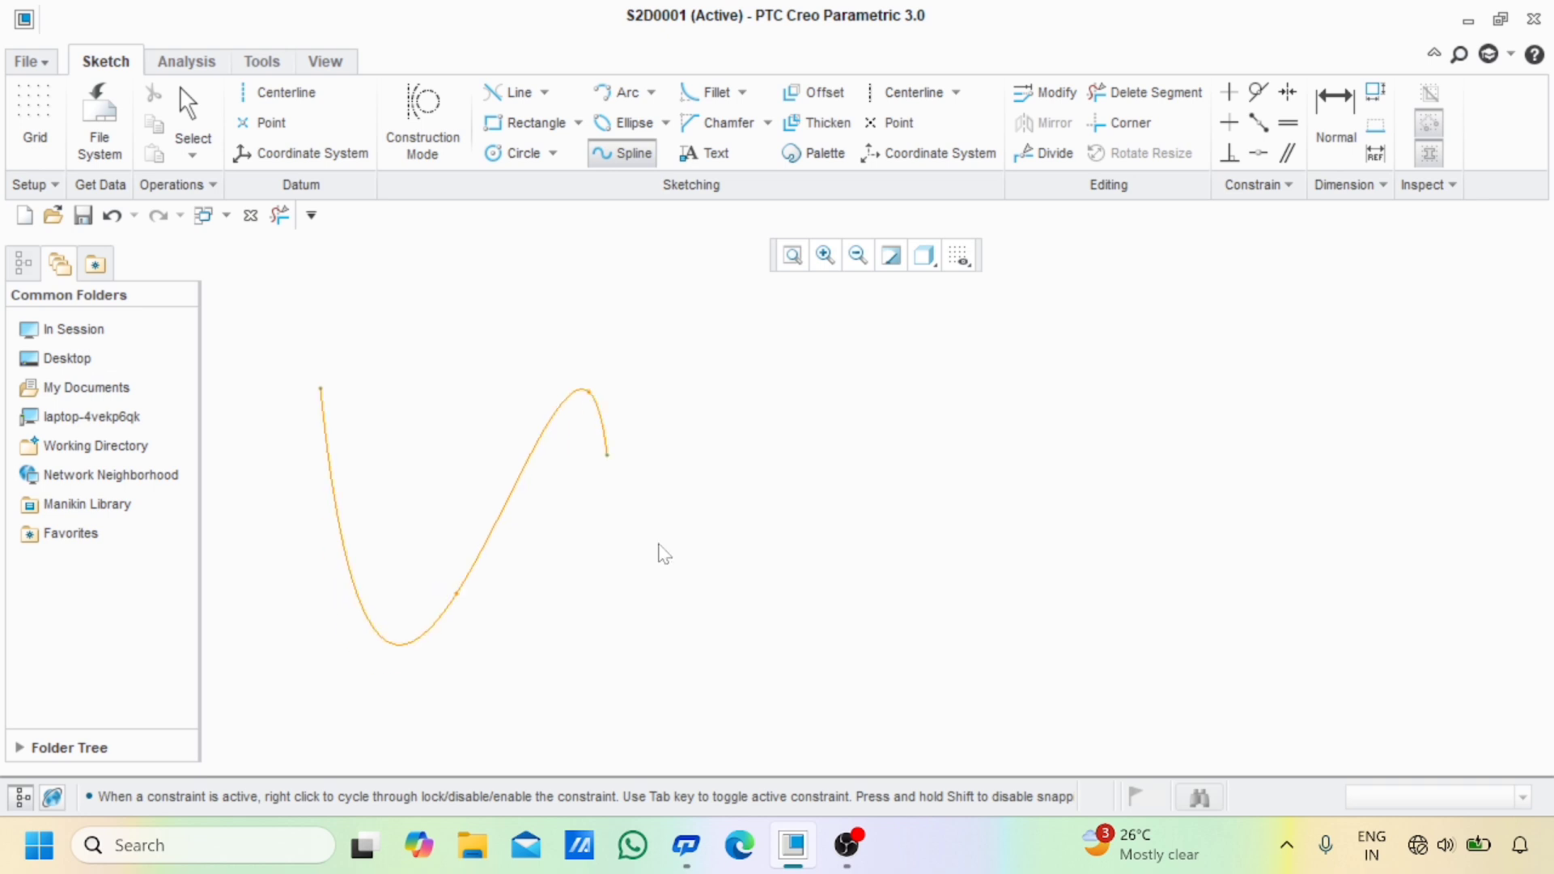
left_click(704, 601)
left_click(915, 370)
left_click(1048, 520)
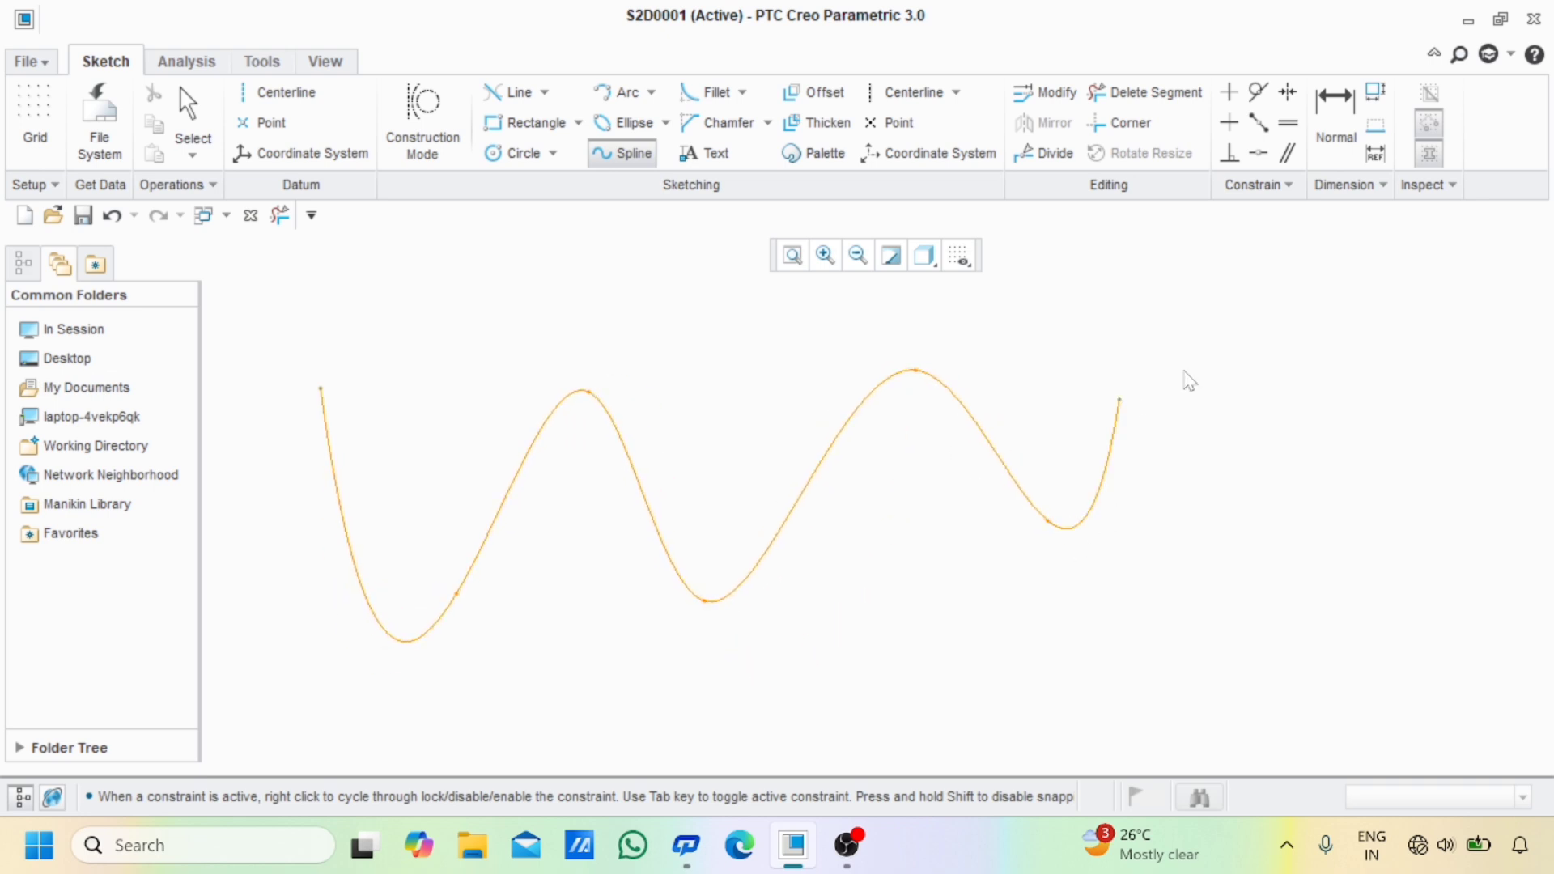
left_click(1186, 370)
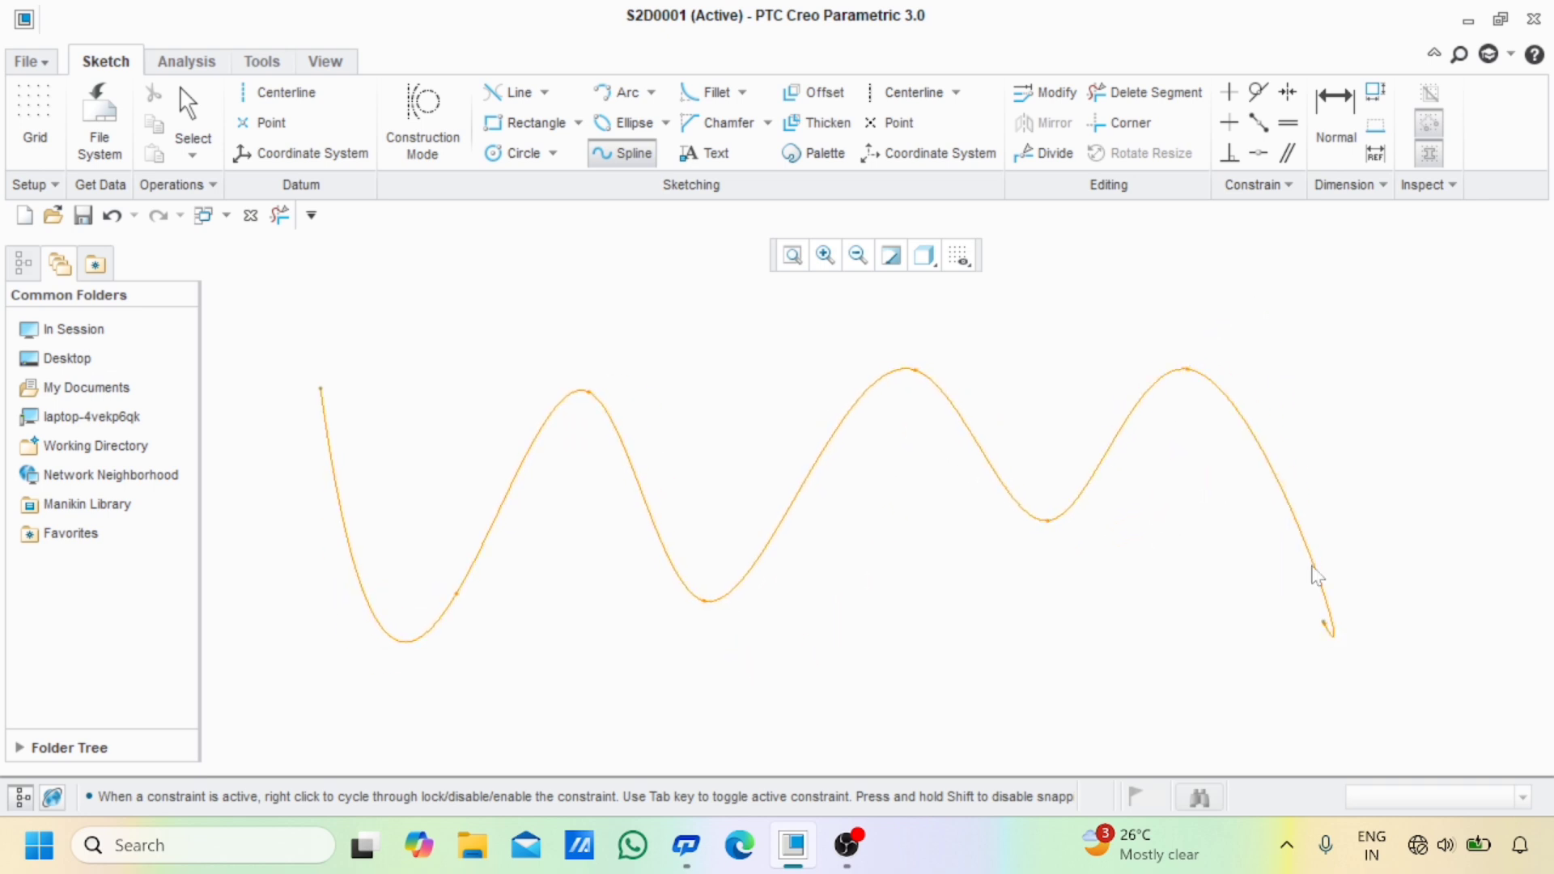
left_click(1324, 623)
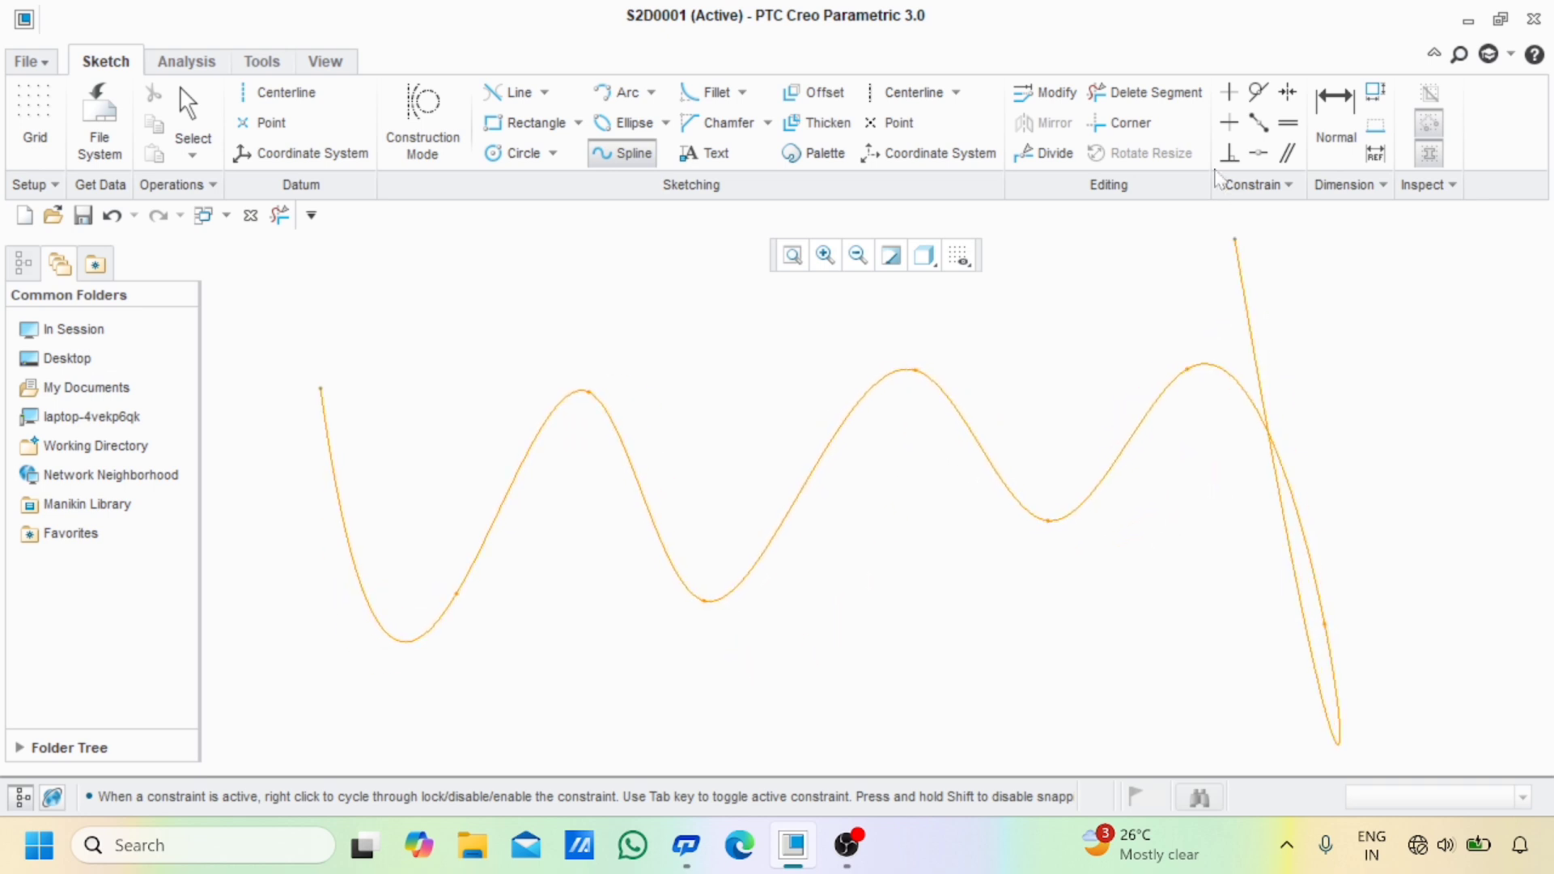
left_click(609, 156)
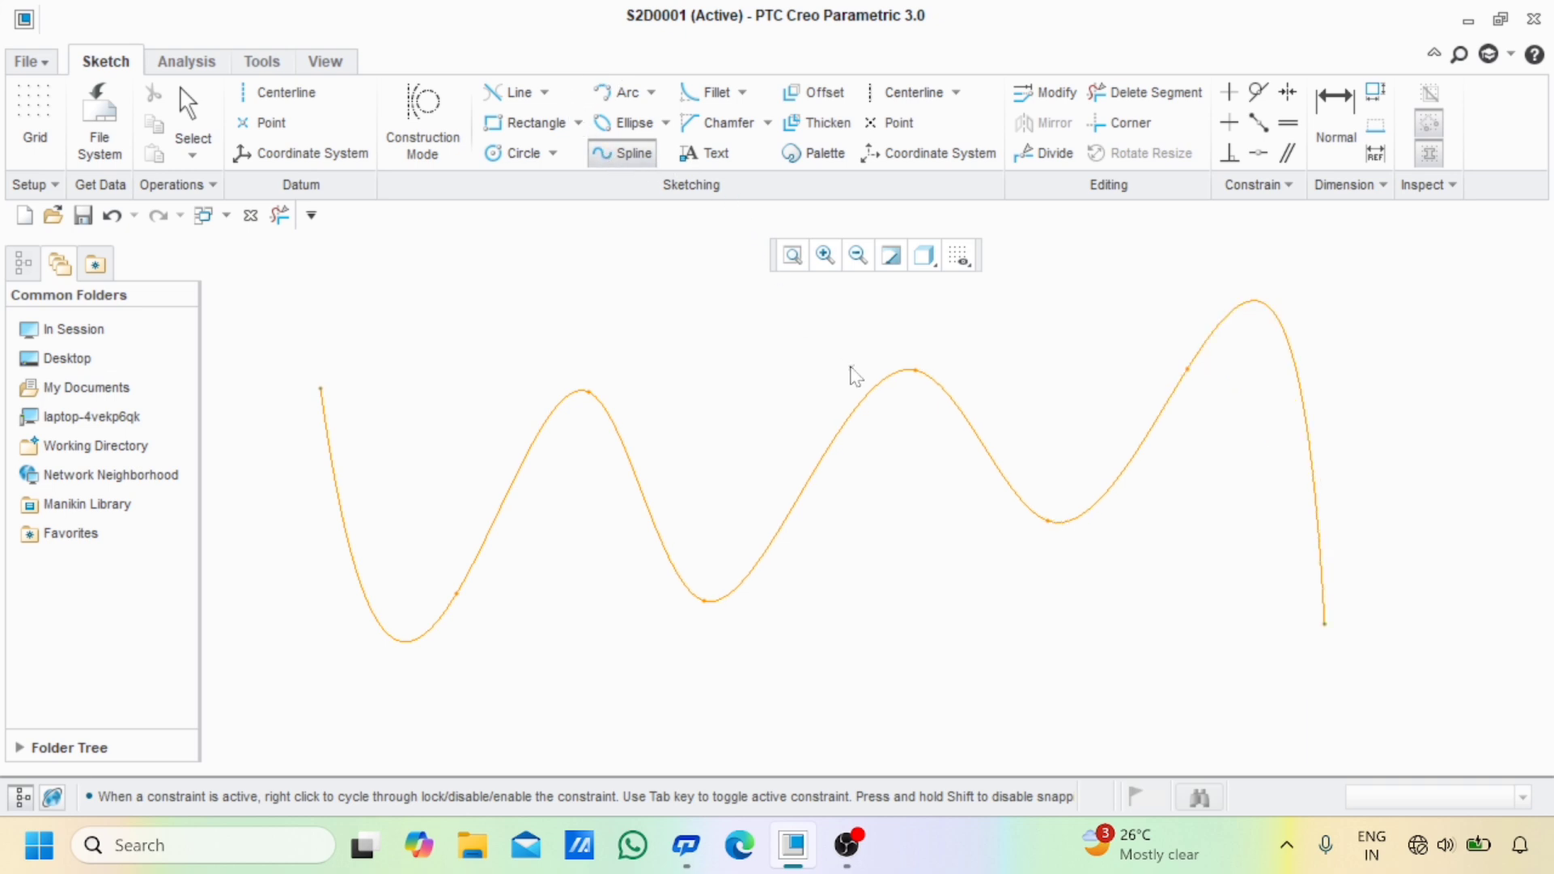
Trim away the entire spline to empty the sketch
left_click(1123, 94)
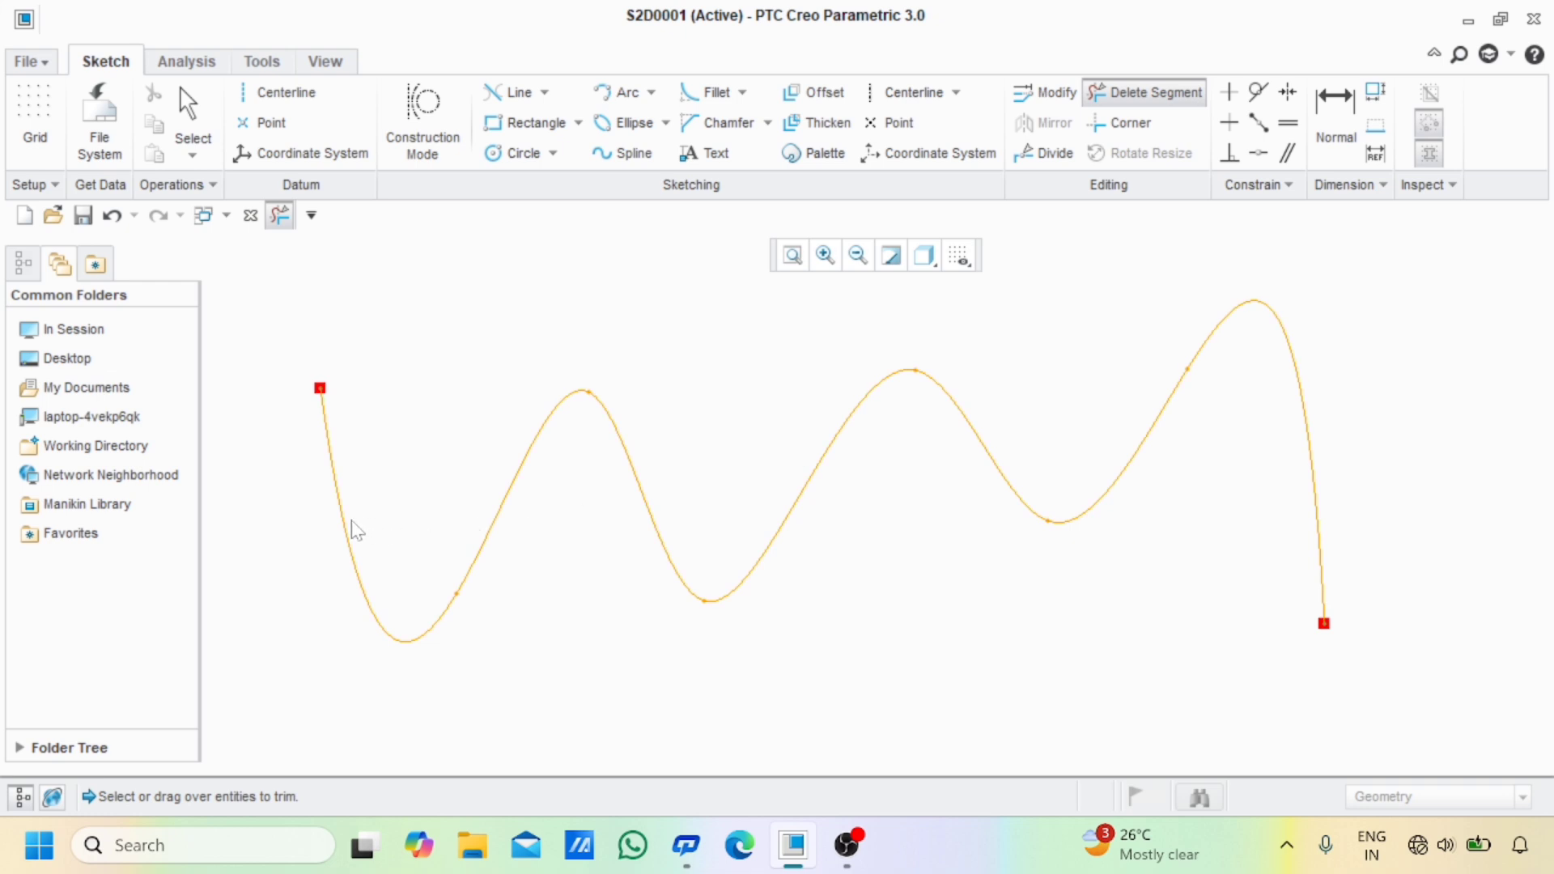
mouse_move(332, 531)
left_mouse_down()
mouse_move(600, 531)
mouse_move(1047, 490)
left_mouse_up()
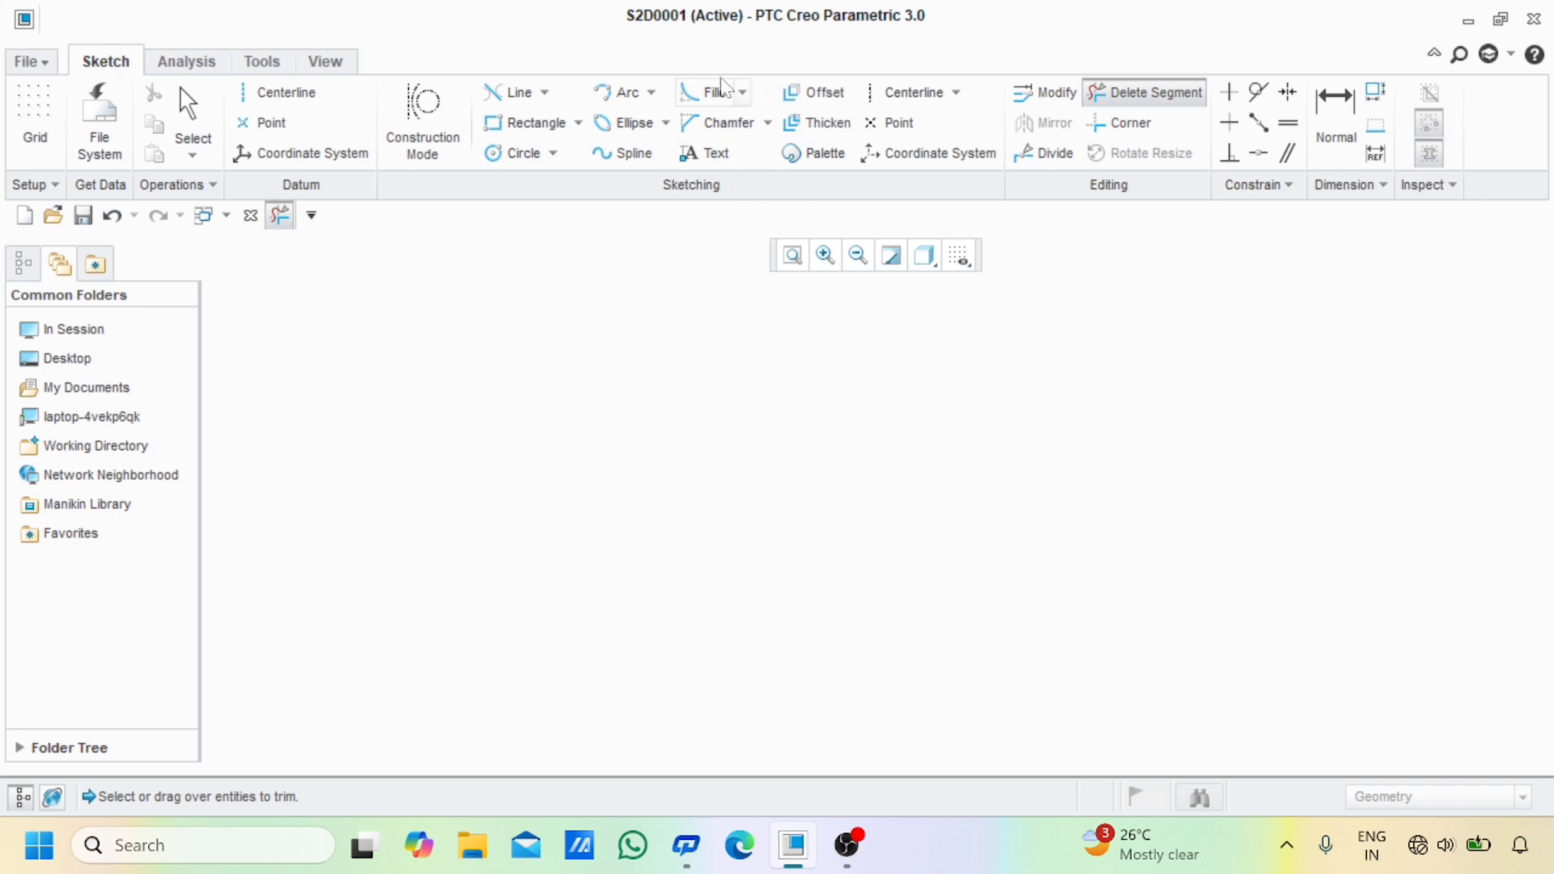
Sketch a wide rectangle across the middle of the empty sketch
left_click(510, 125)
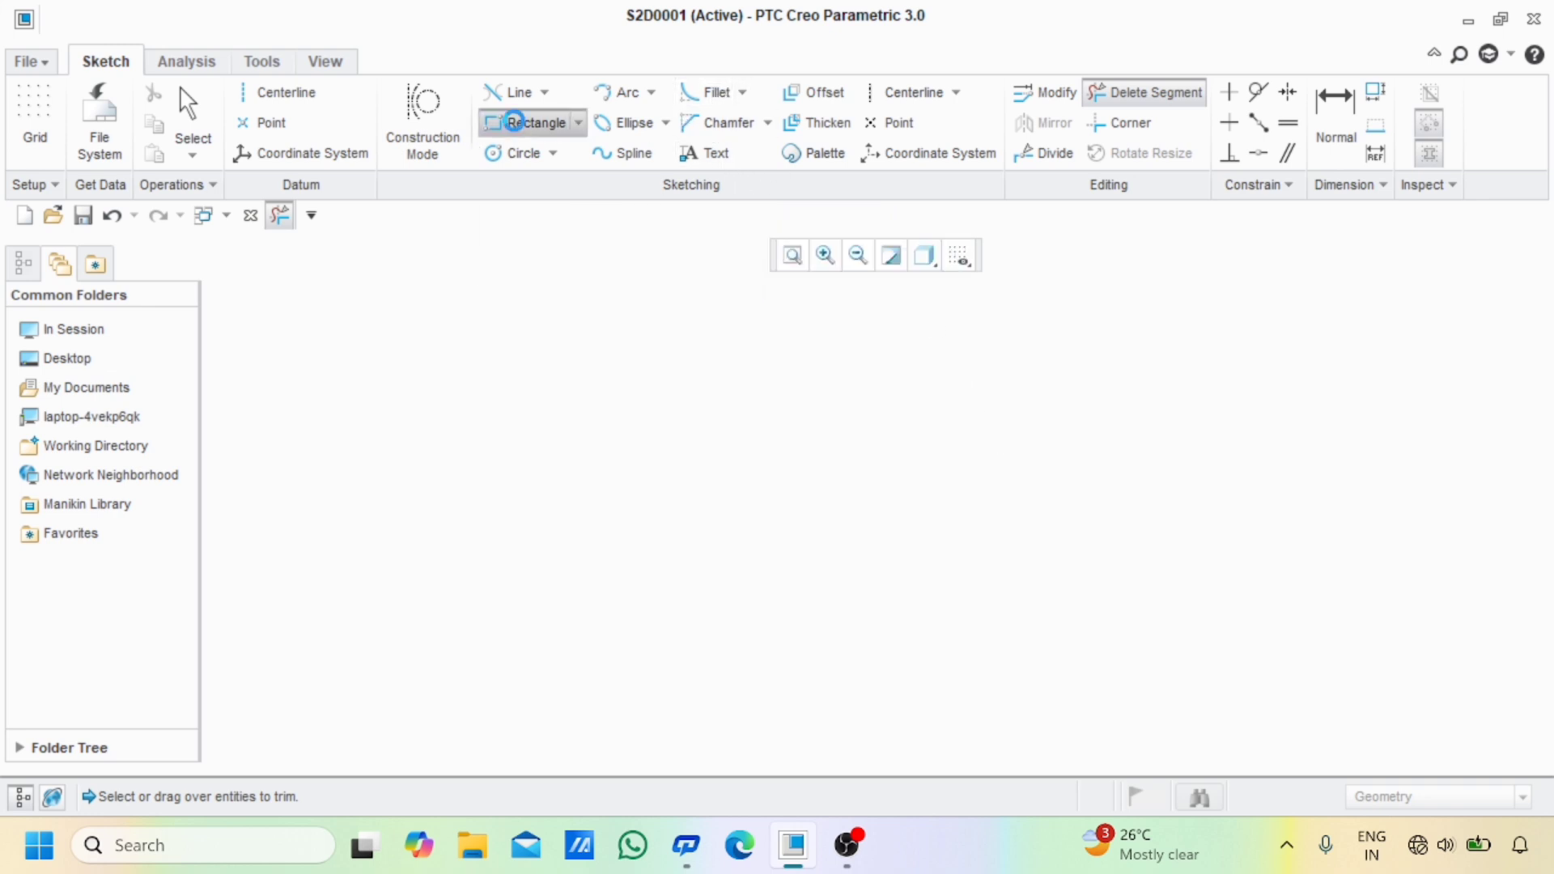
left_click(504, 437)
left_click(779, 625)
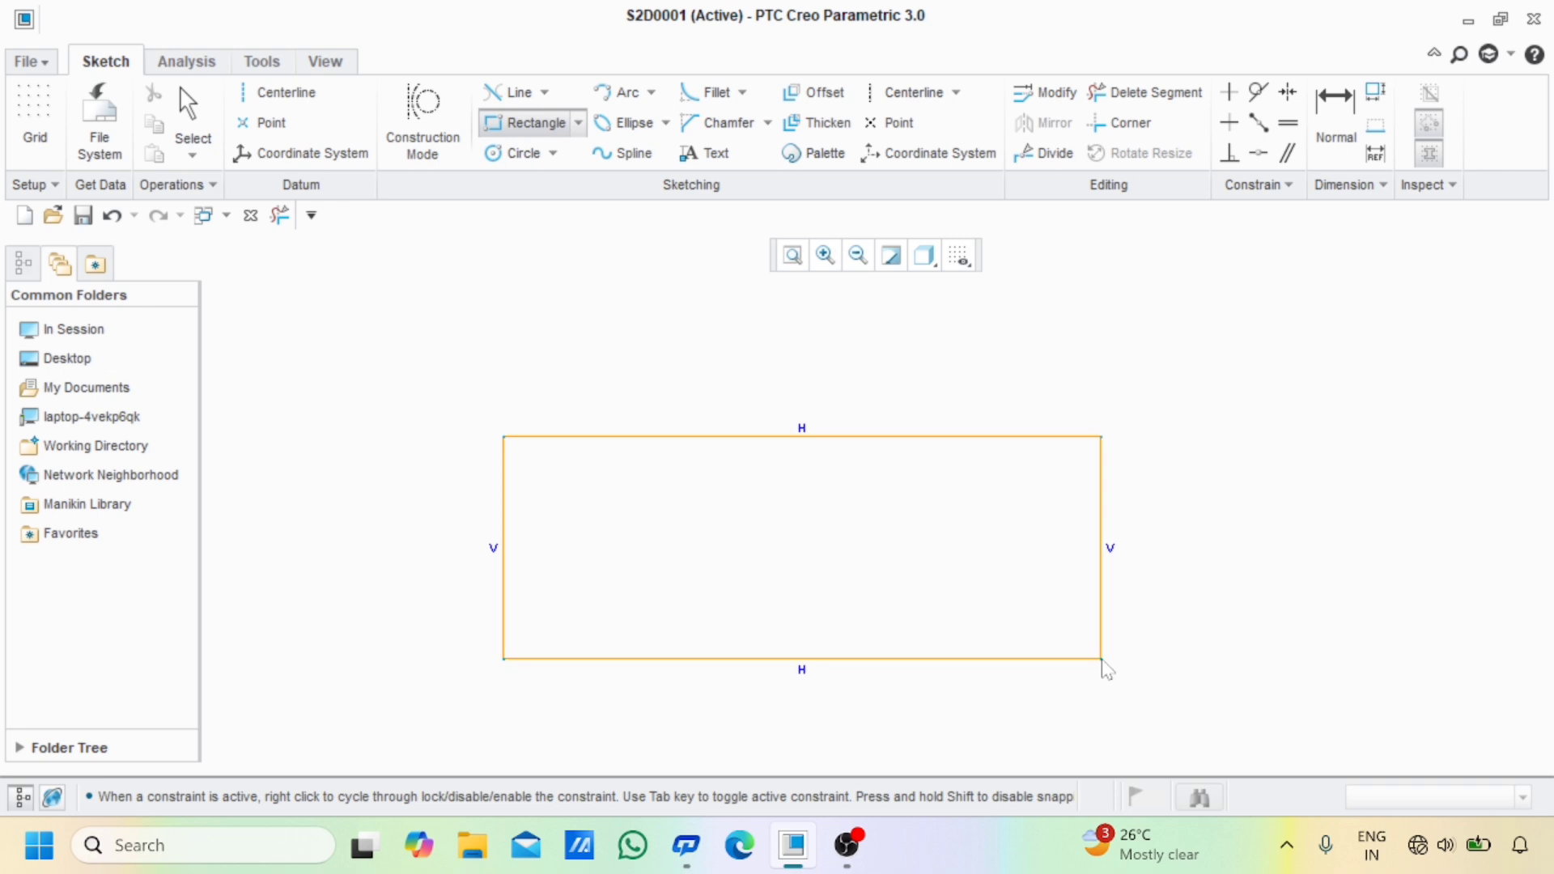
left_click(1102, 658)
Round all four corners of the rectangle with fillets, giving the upper-right corner a slightly larger radius
left_click(718, 96)
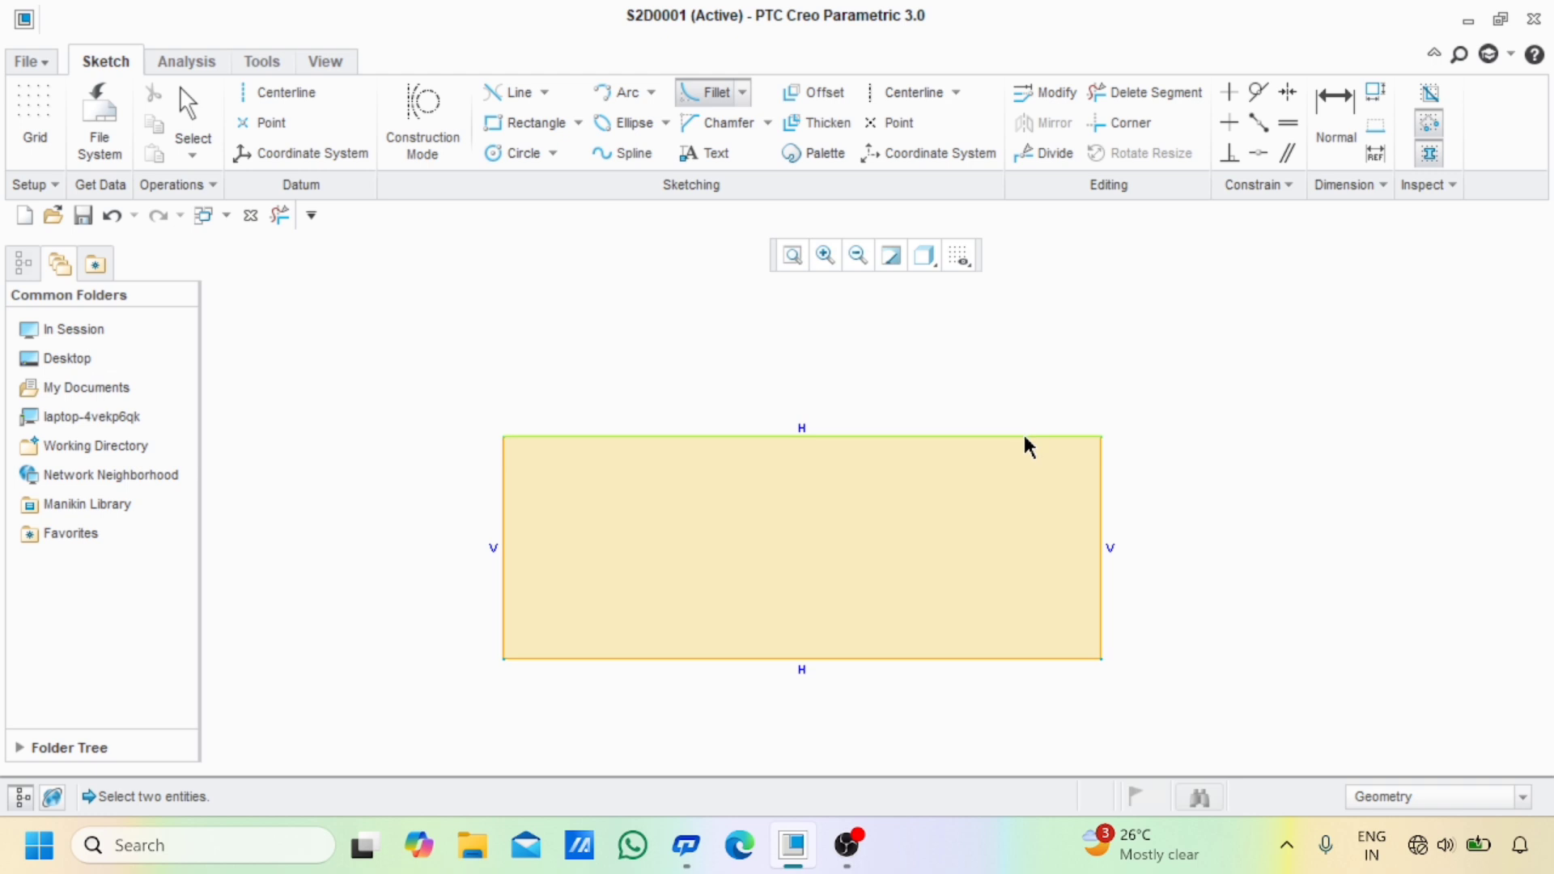
left_click(1100, 511)
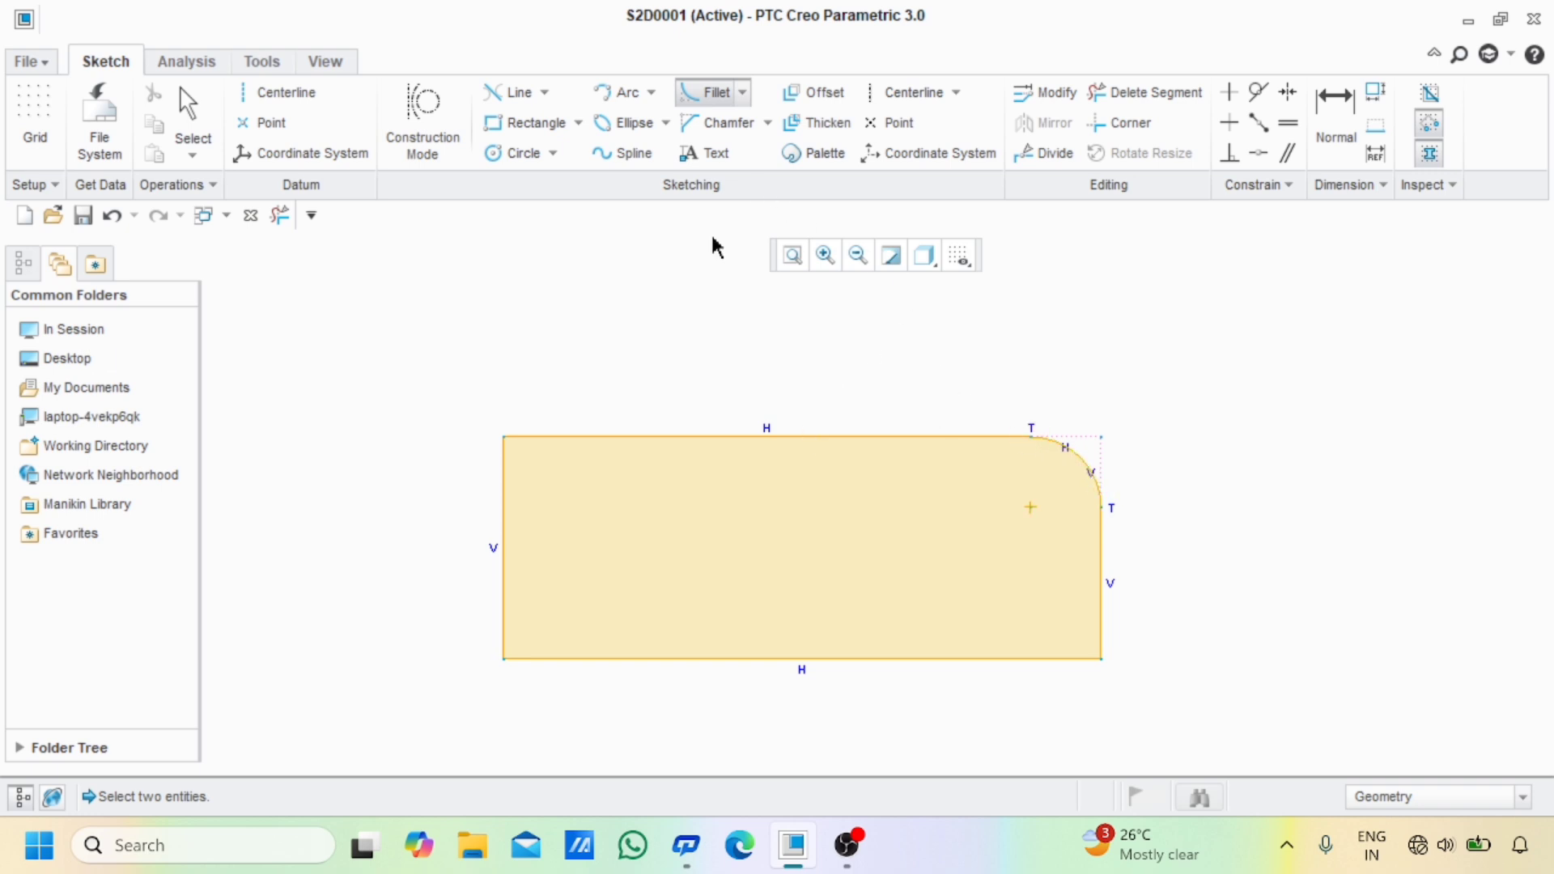
left_click(555, 436)
left_click(506, 478)
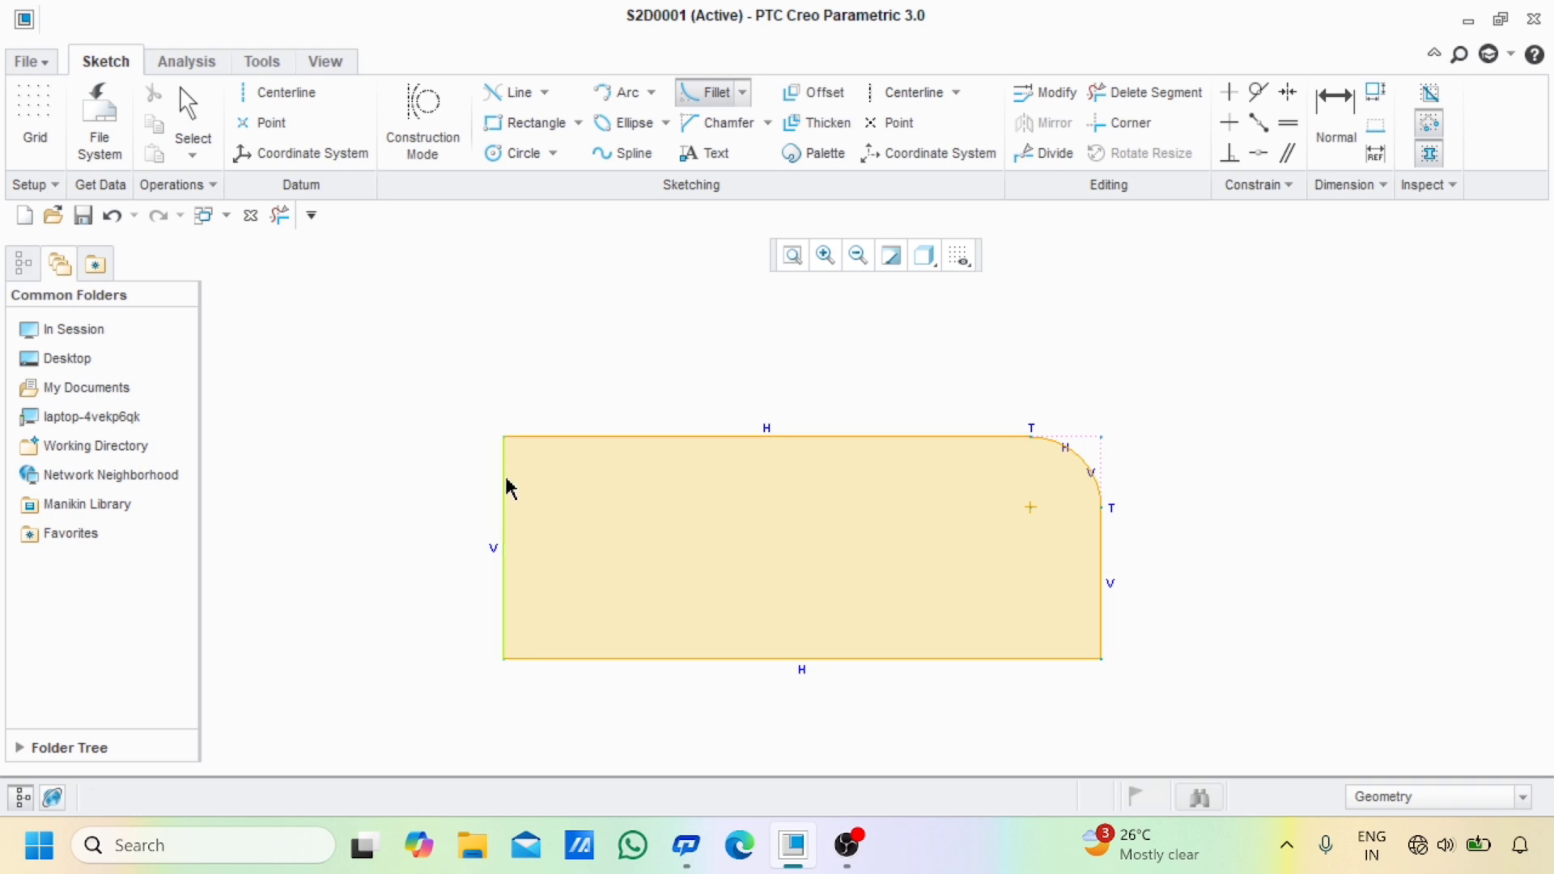
left_click(504, 481)
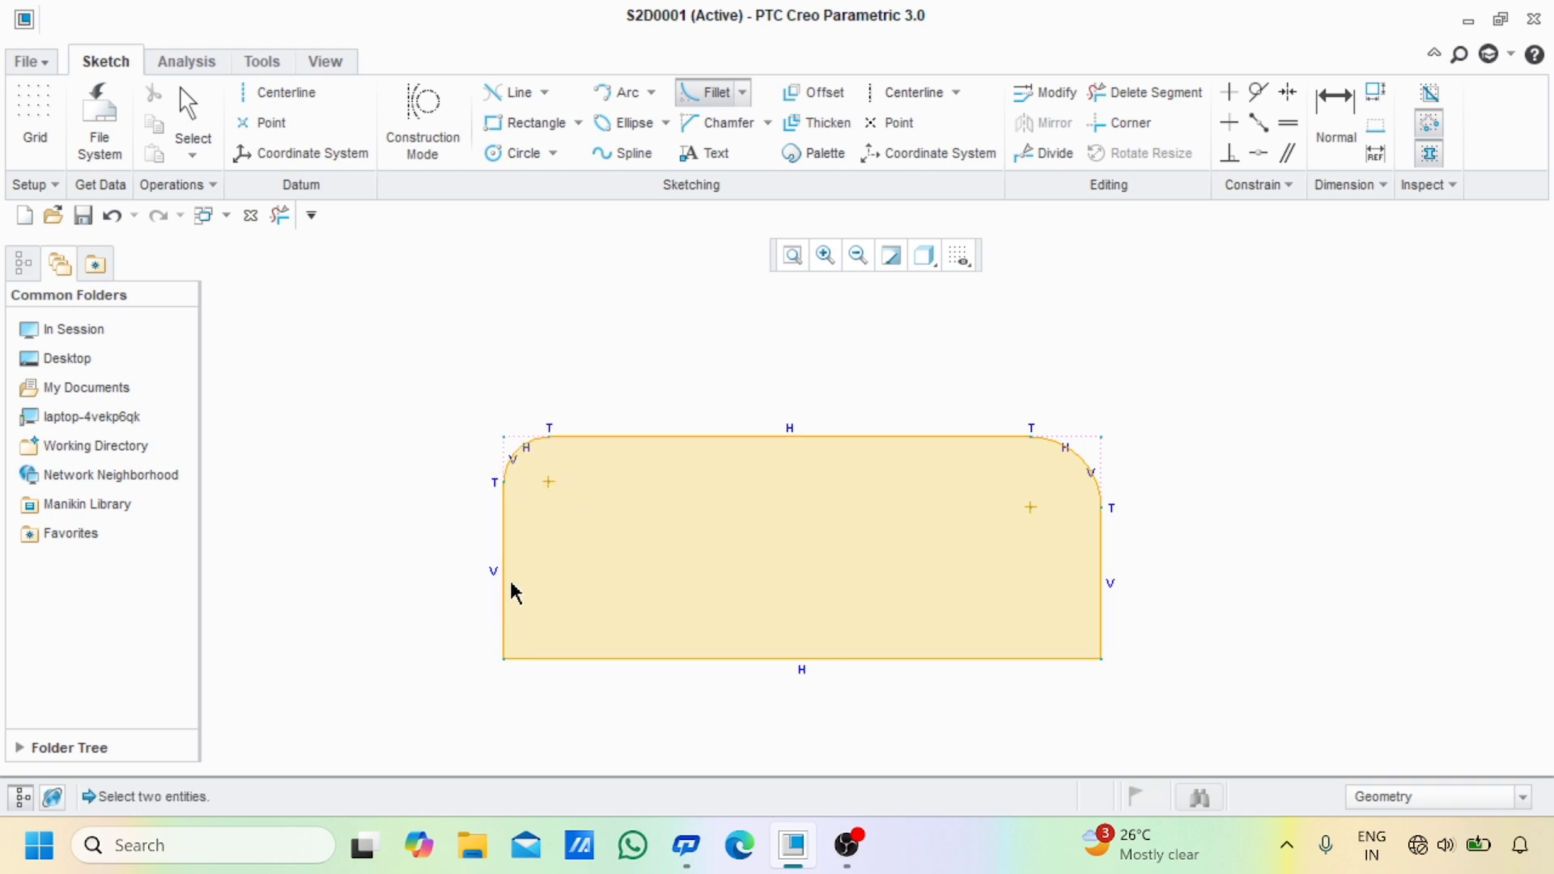
left_click(503, 616)
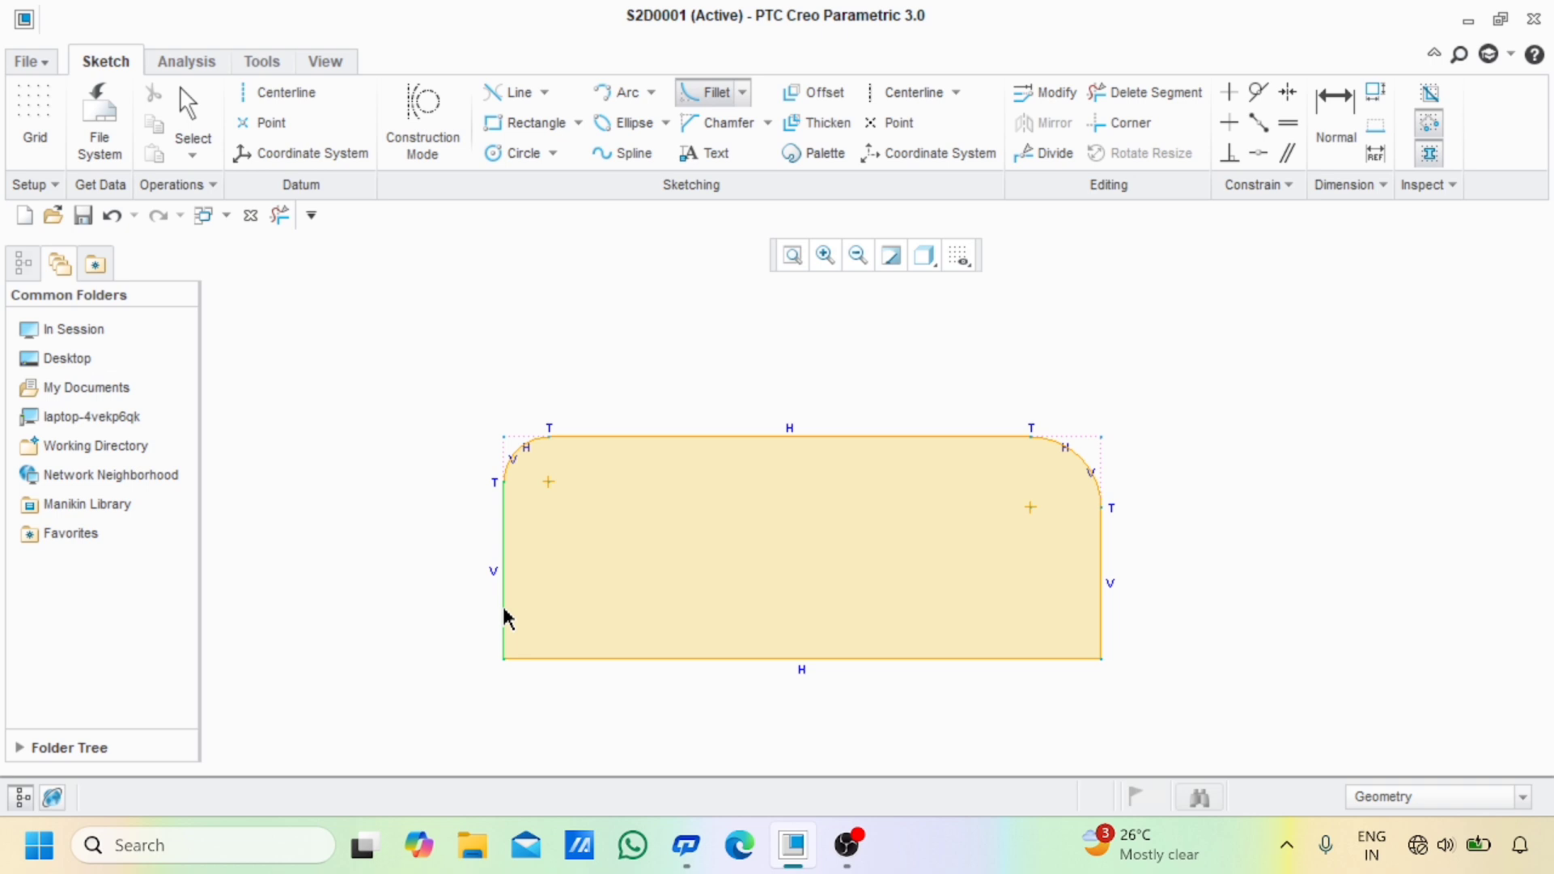
left_click(547, 659)
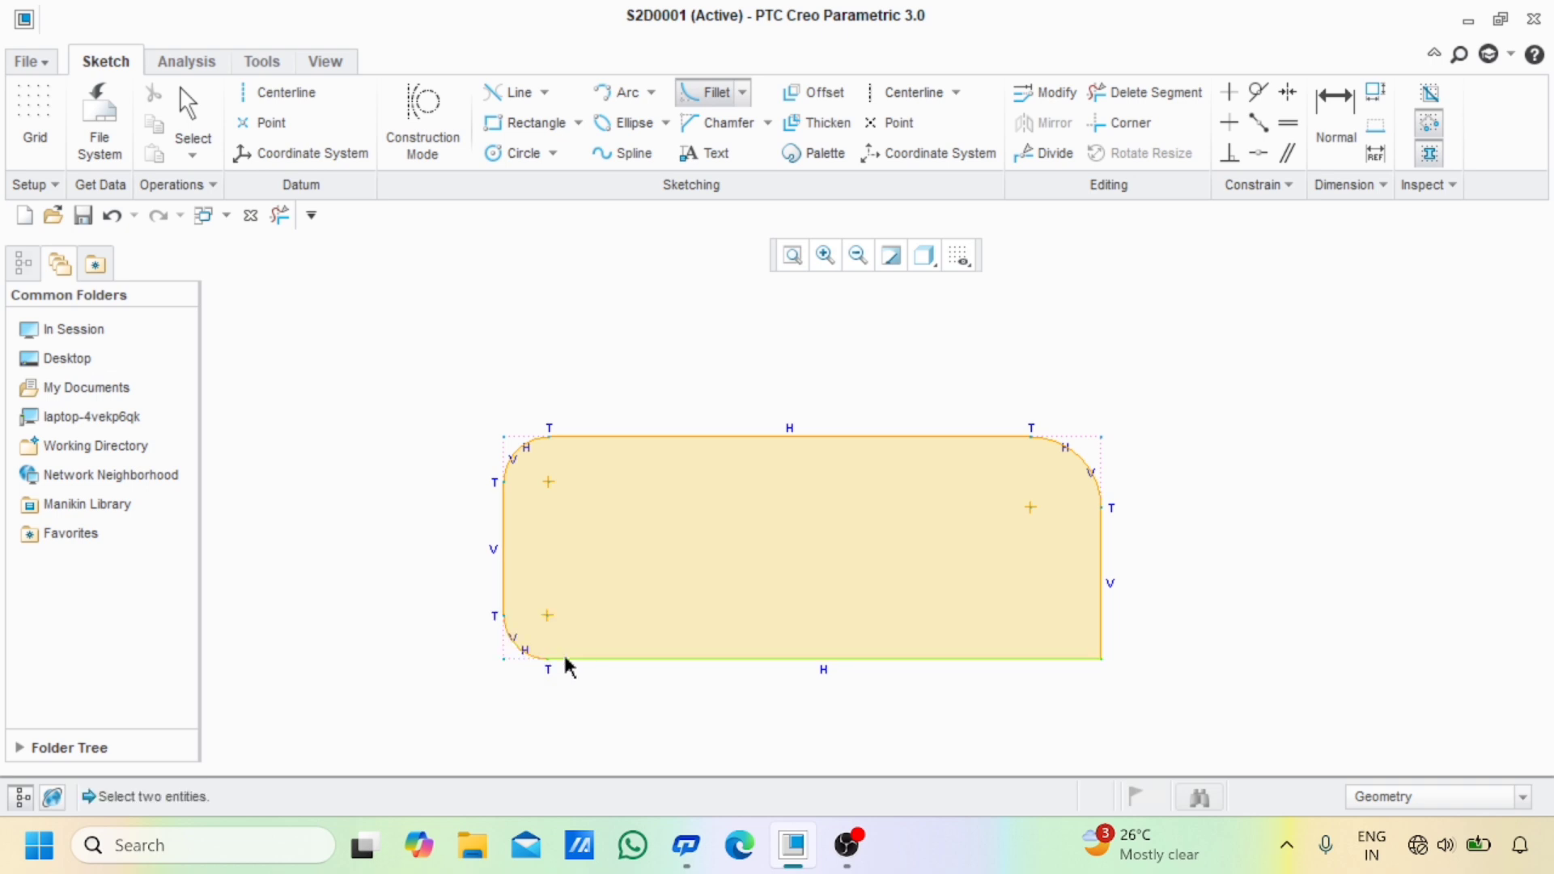
left_click(1102, 619)
left_click(1046, 659)
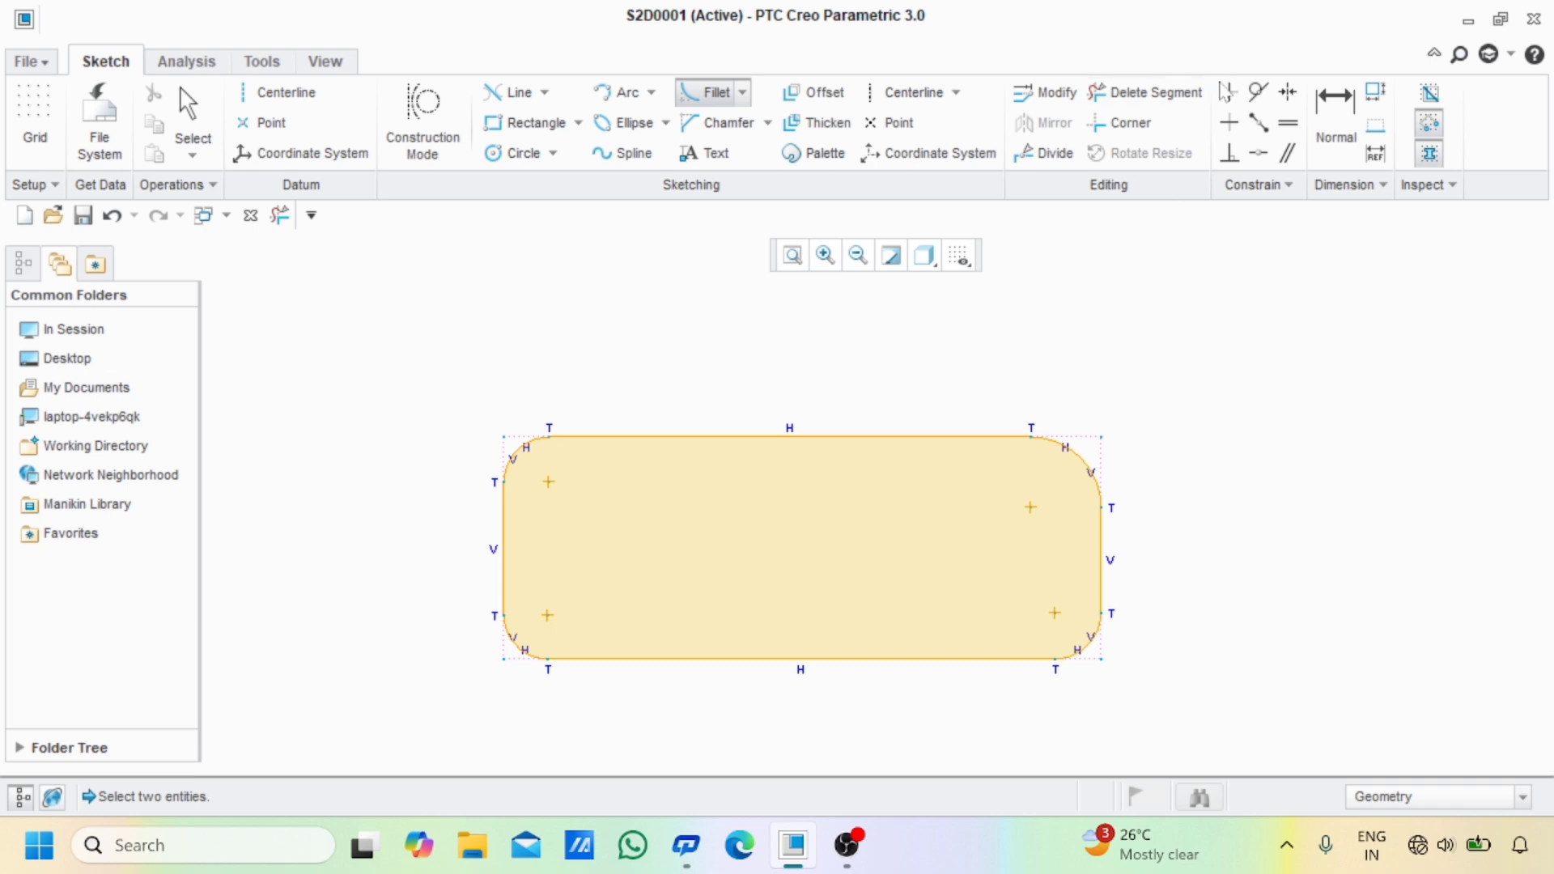
Dimension the upper-right corner fillet with a radius of 20
left_click(1335, 122)
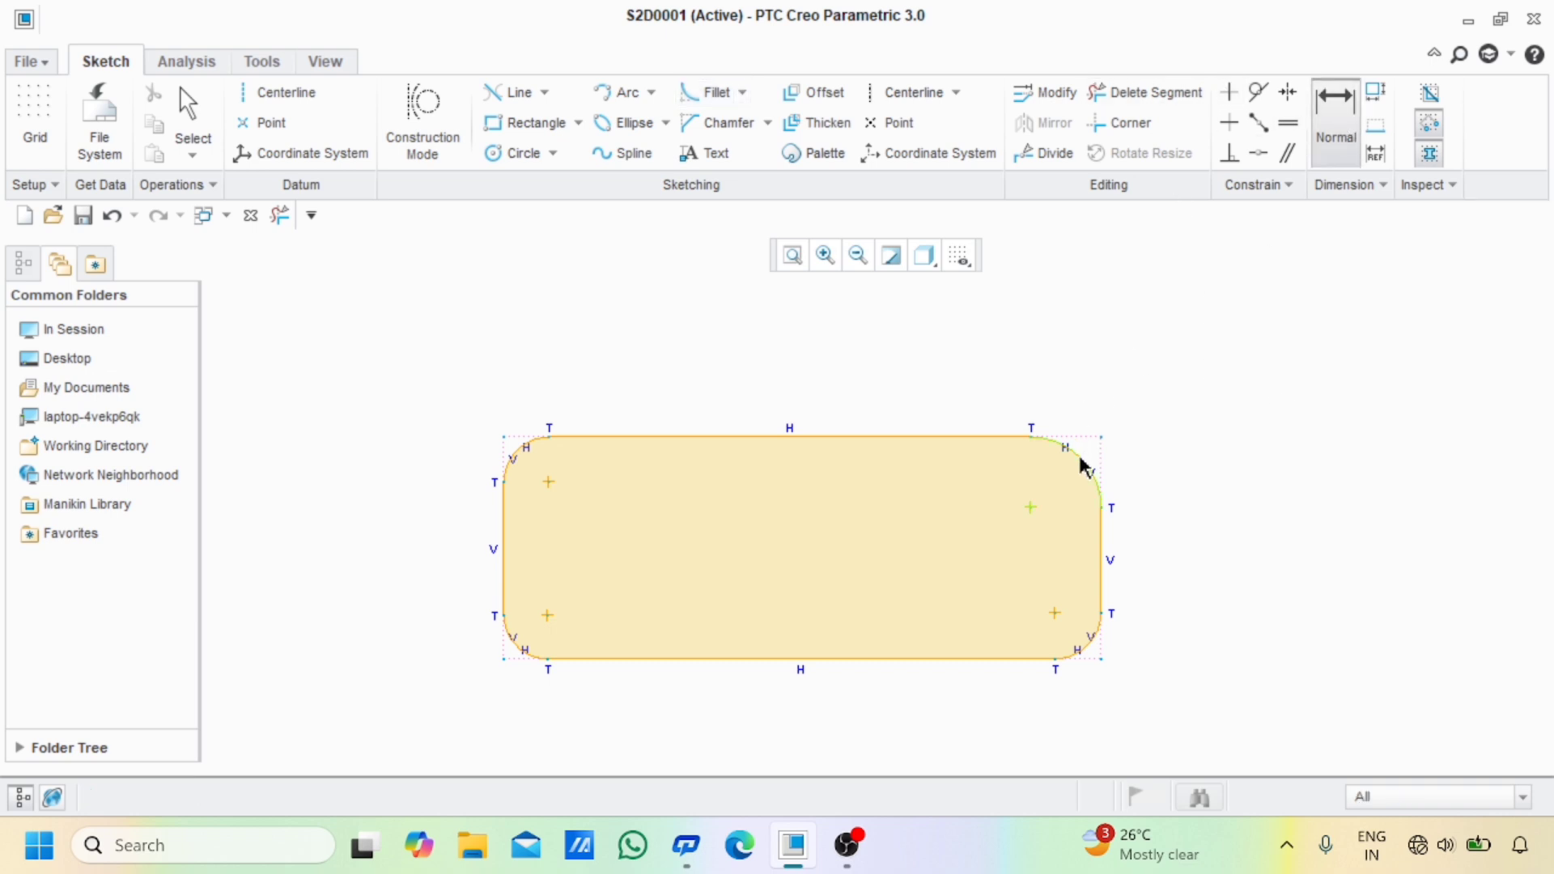
middle_click(1142, 396)
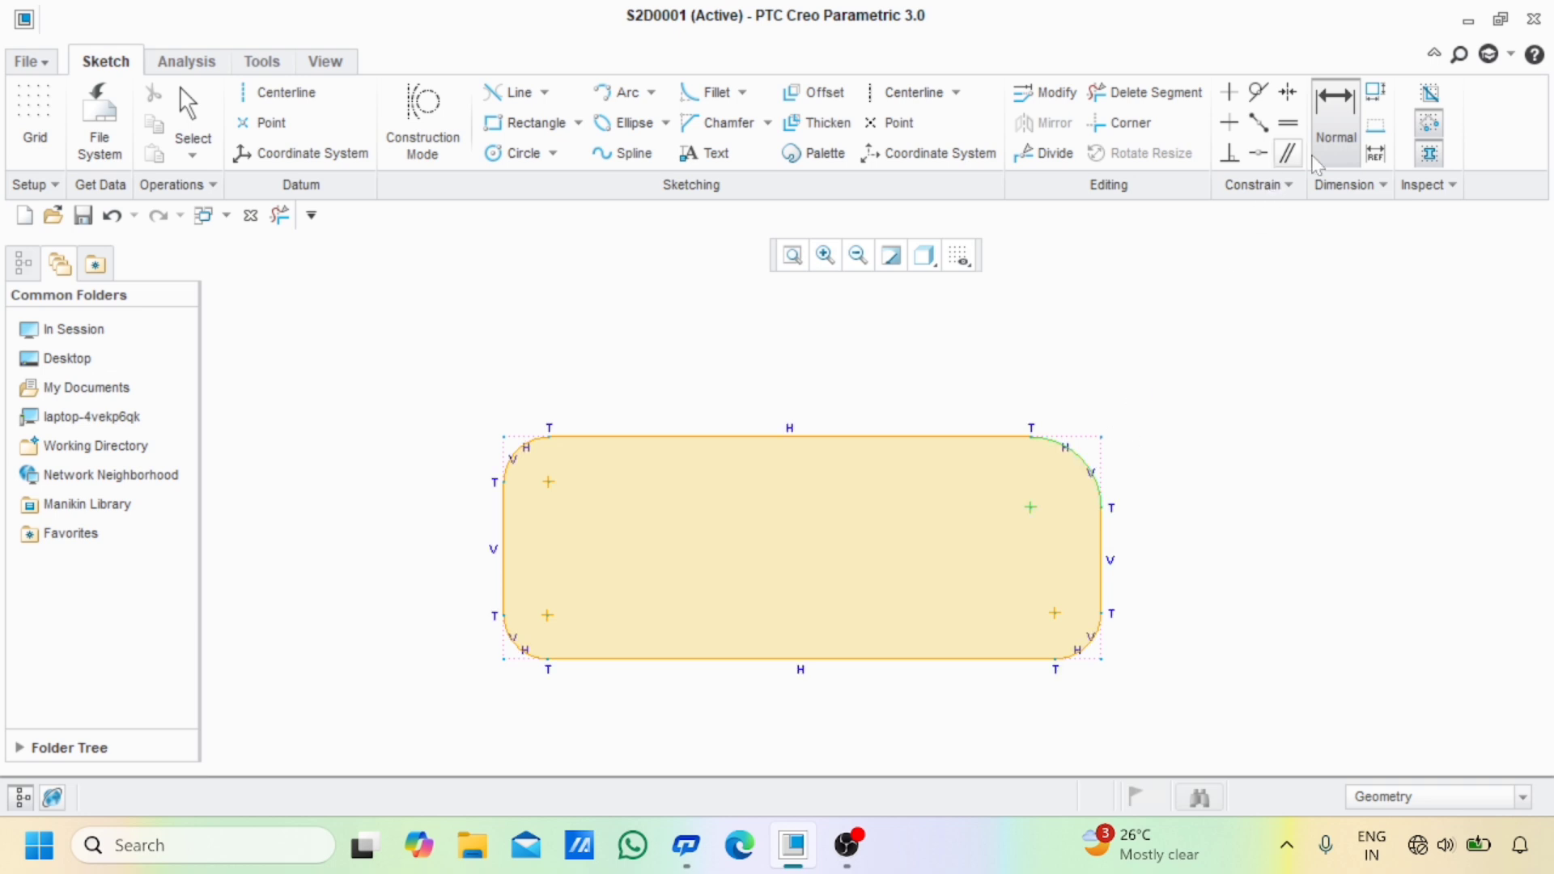
left_click(1335, 144)
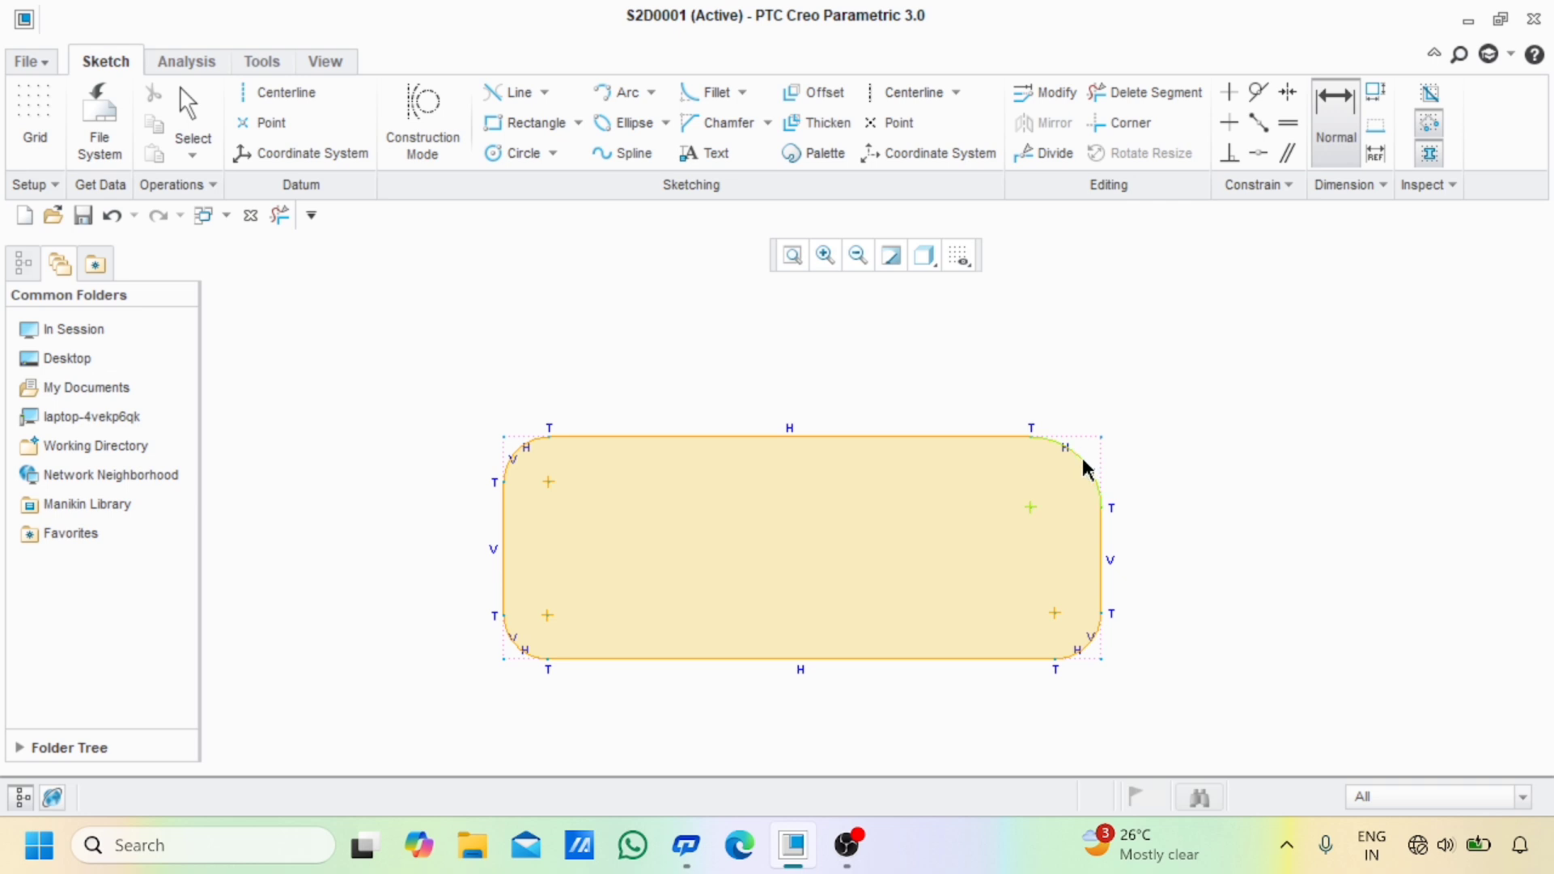
left_click(1070, 444)
middle_click(1125, 381)
middle_click(1182, 381)
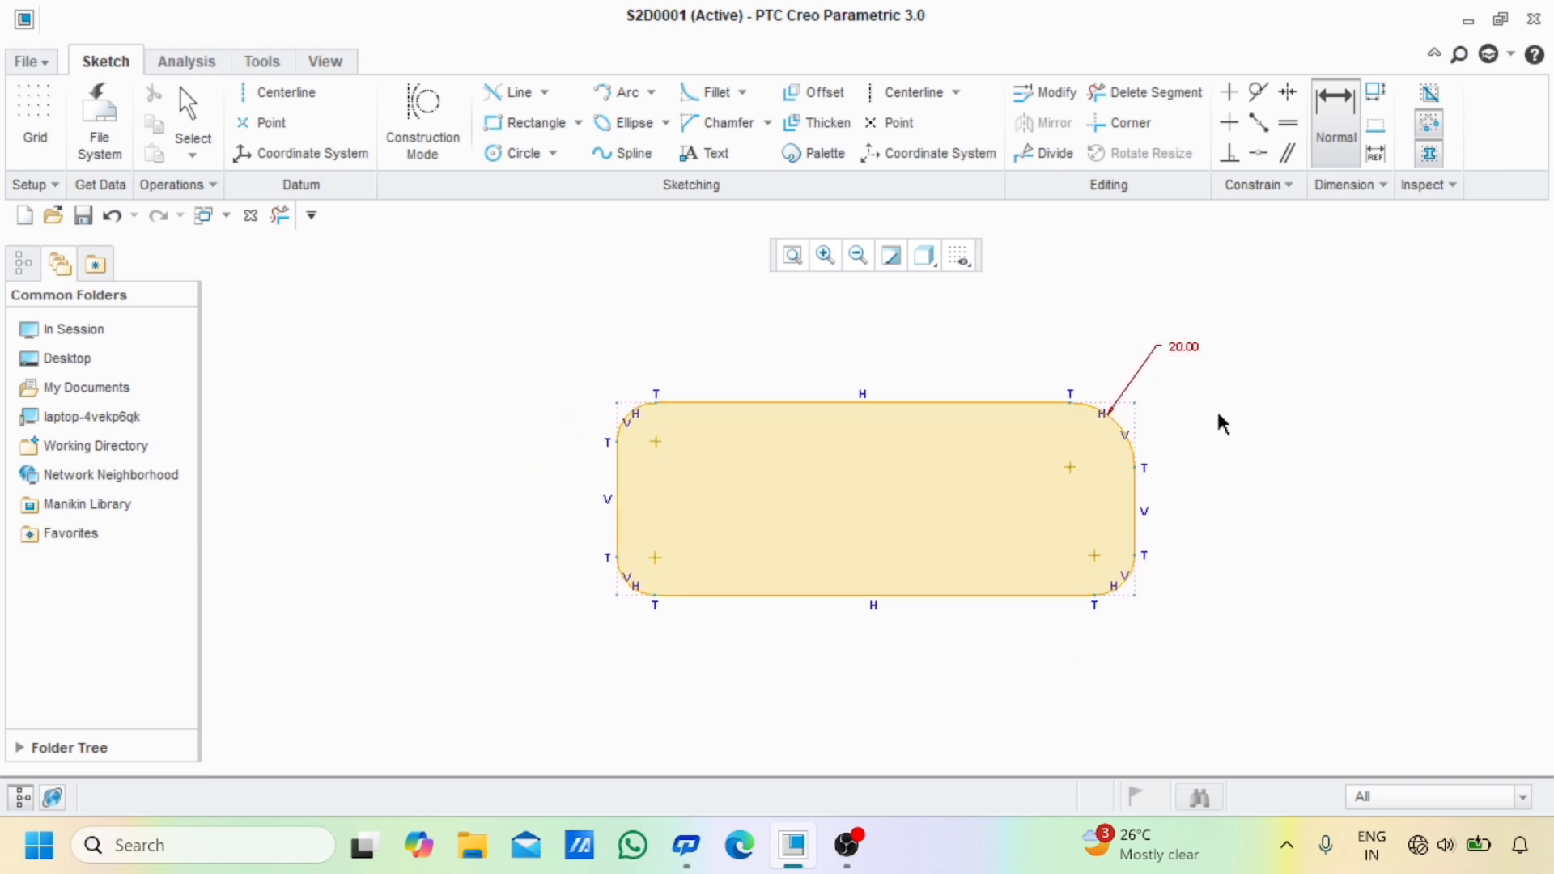
mouse_move(1194, 490)
middle_mouse_down("ctrl")
mouse_move(1190, 433)
mouse_move(1194, 587)
middle_mouse_up("ctrl")
middle_click_drag(1006, 494, 1032, 485, "shift")
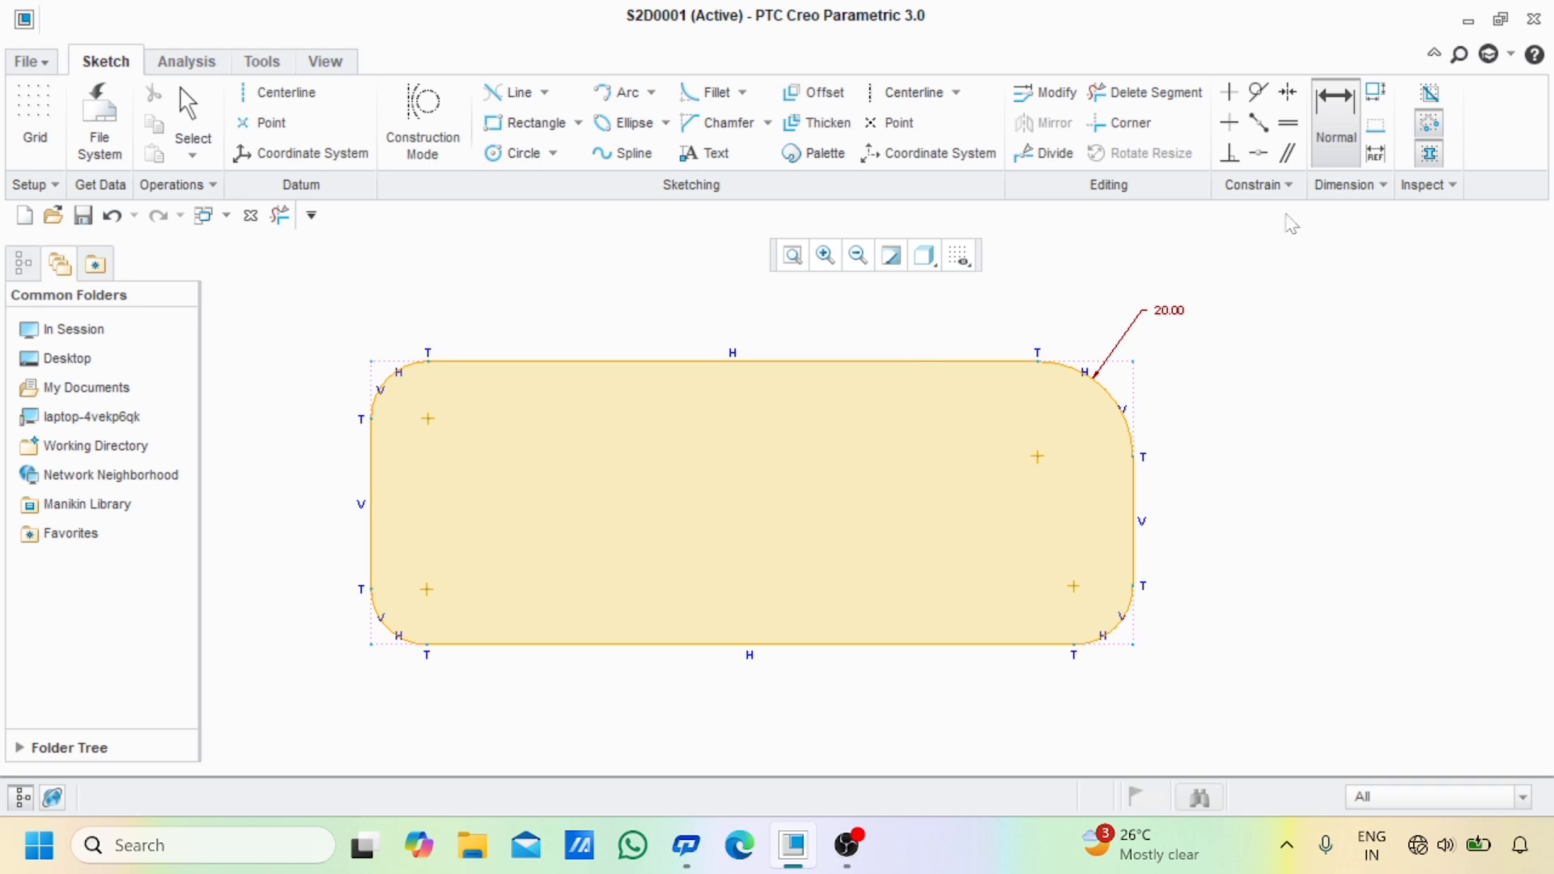
Trim the filleted rectangle's outline and delete all remaining arcs, construction lines and dimensions to empty the sketch
left_click(1172, 99)
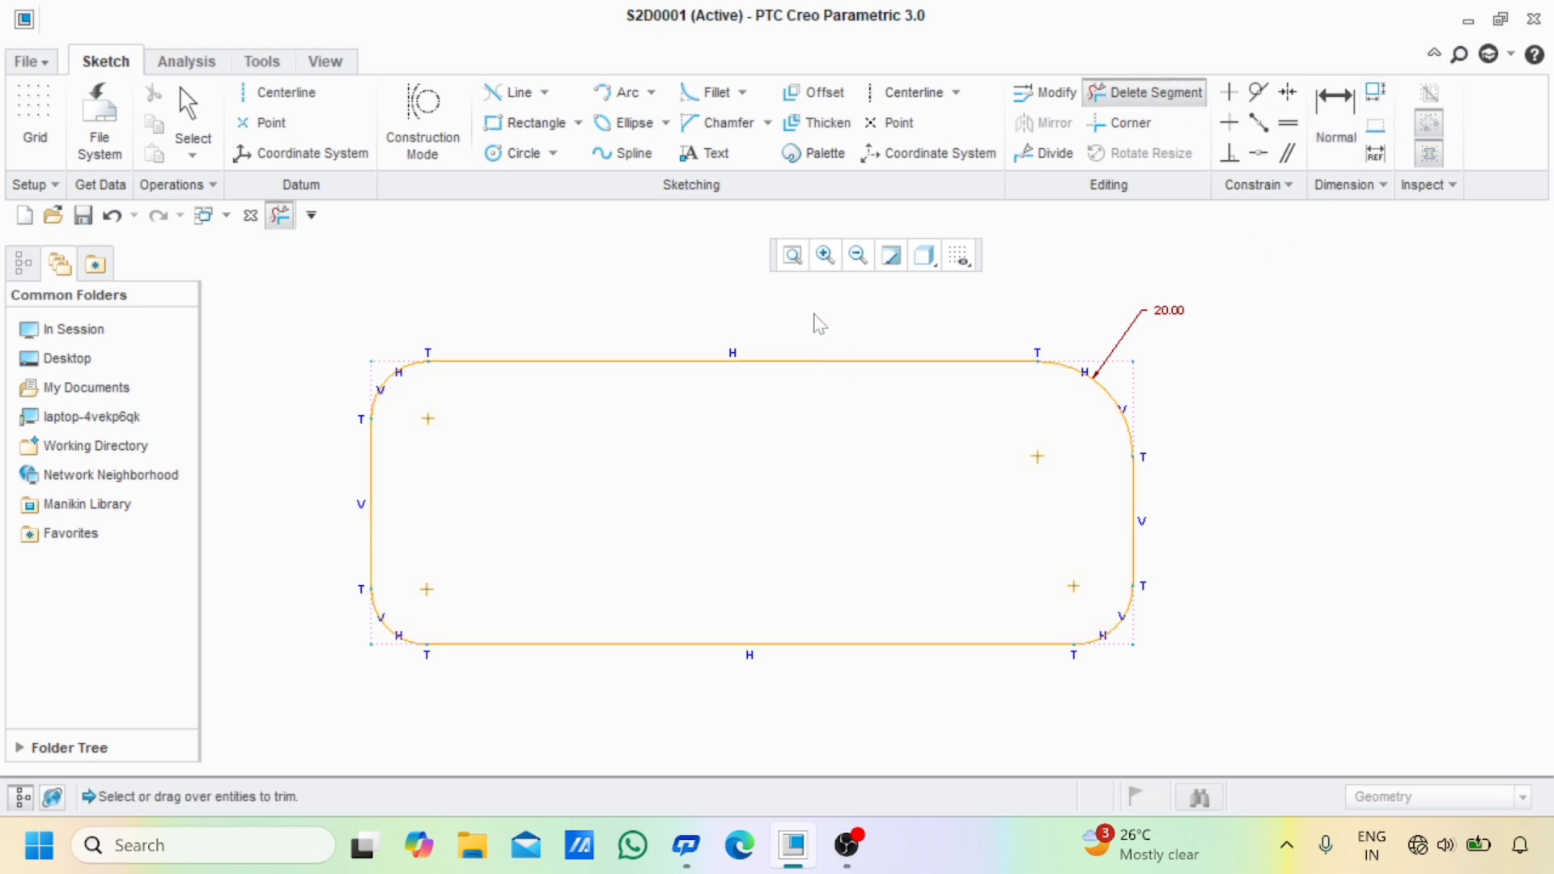
mouse_move(814, 314)
left_mouse_down()
mouse_move(1127, 680)
mouse_move(687, 478)
mouse_move(354, 420)
mouse_move(341, 484)
mouse_move(386, 487)
left_mouse_up()
left_click(398, 377)
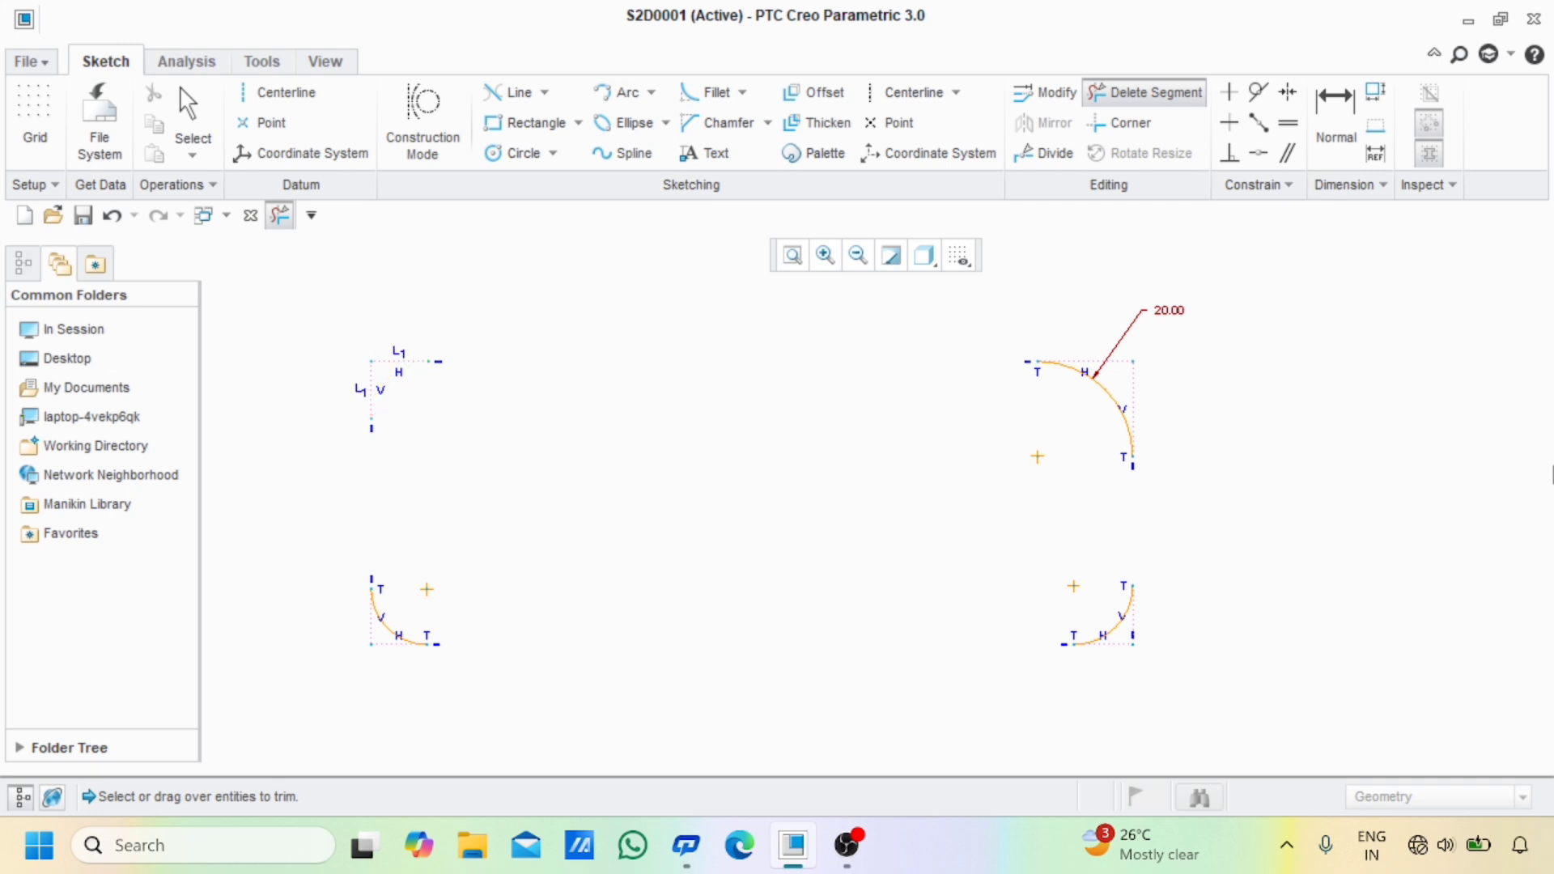
middle_click(586, 597)
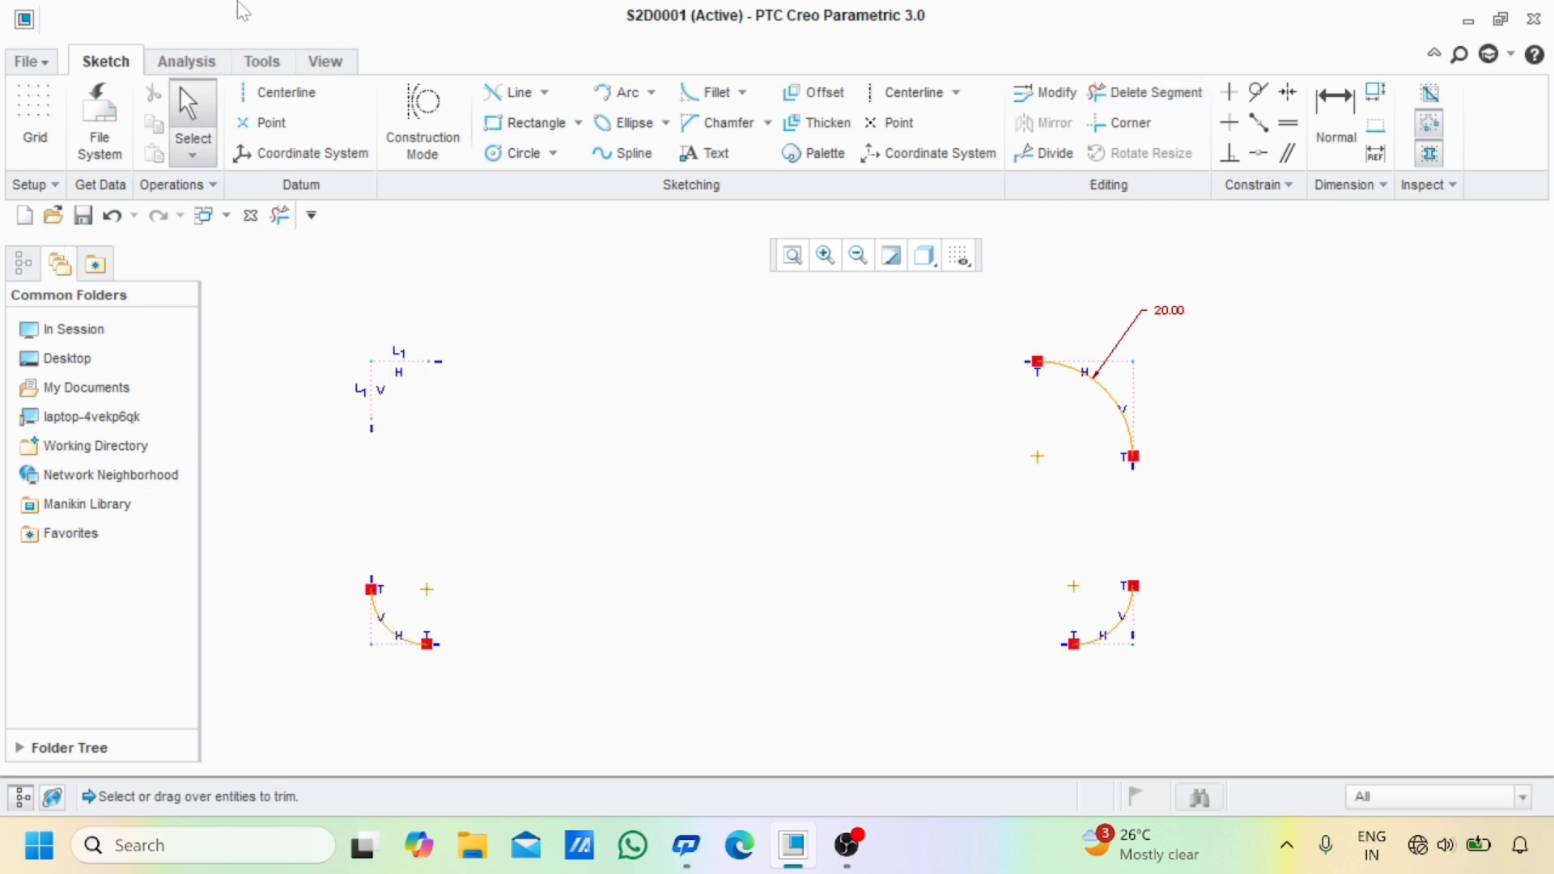
mouse_move(317, 588)
left_mouse_down()
mouse_move(1144, 745)
mouse_move(1344, 722)
left_mouse_up()
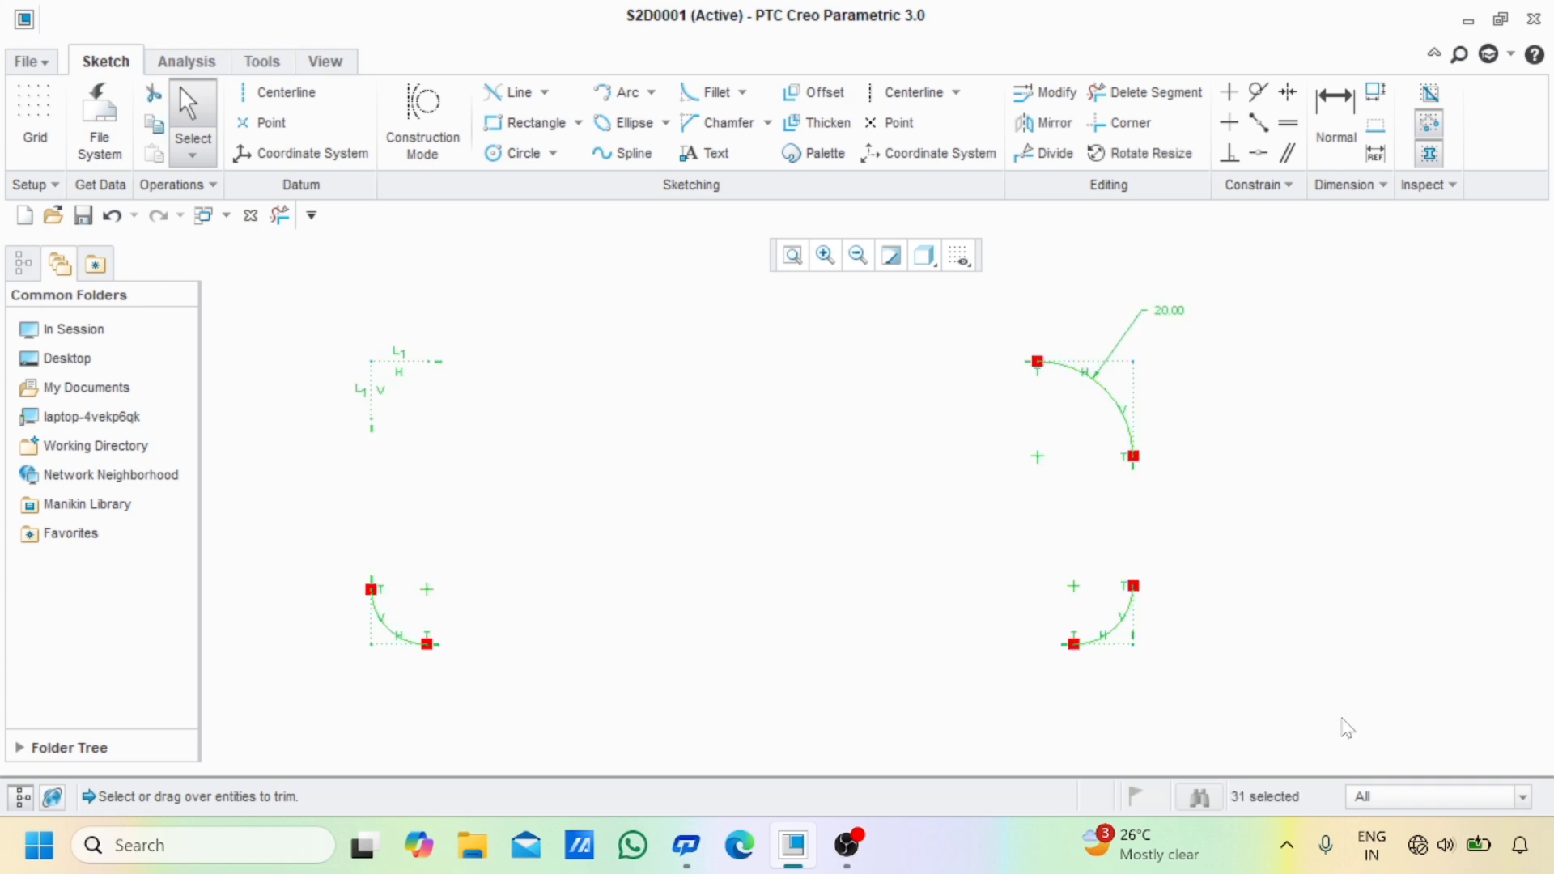
key("Delete")
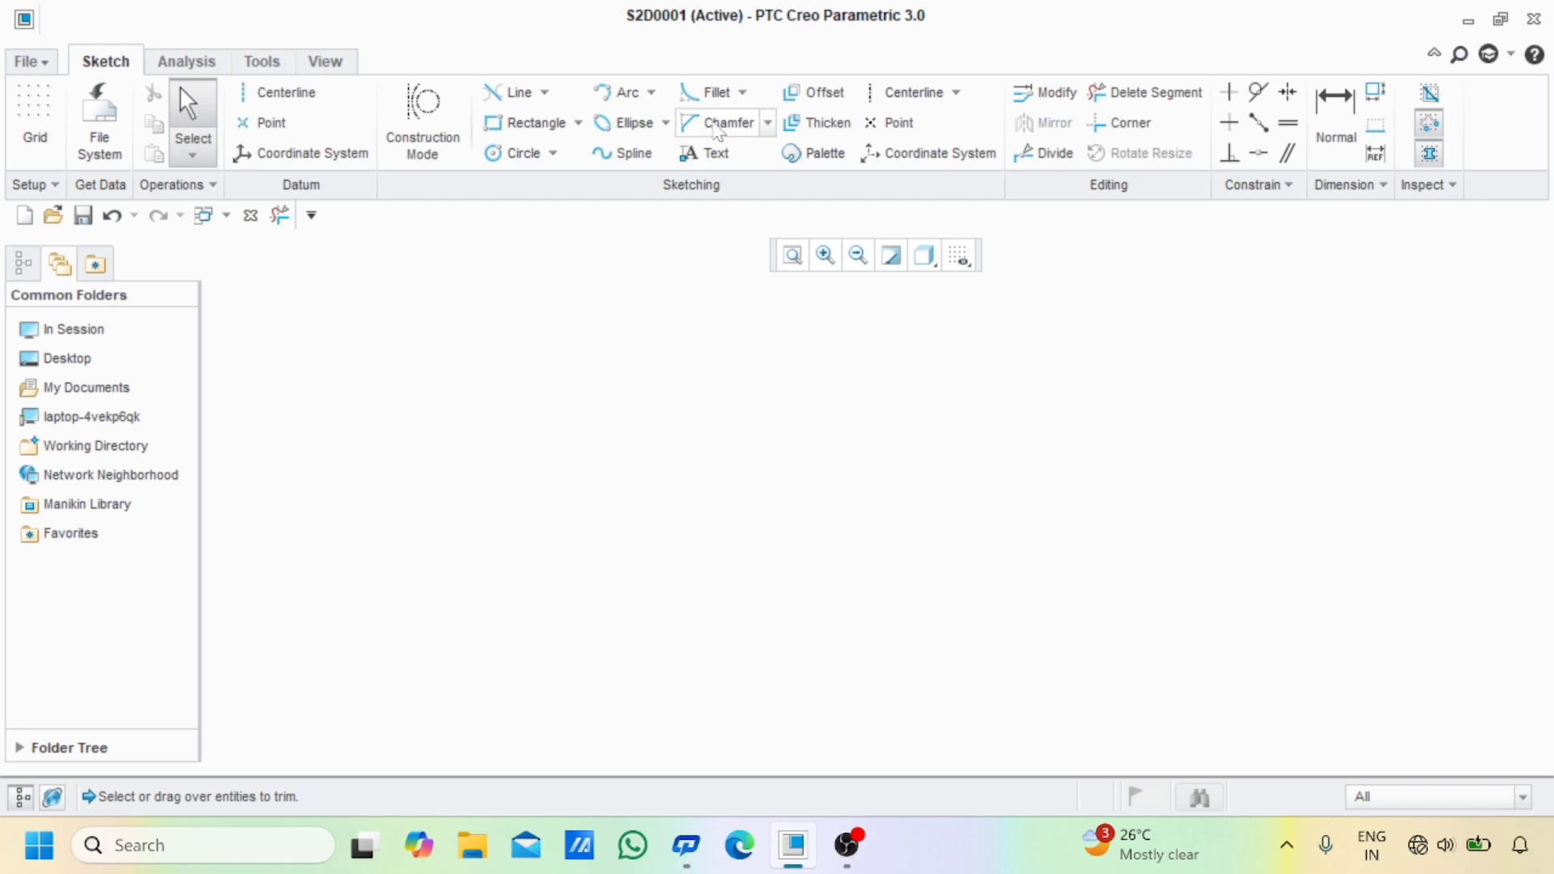
Sketch a wide rectangle across the middle of the empty sketch
left_click(567, 123)
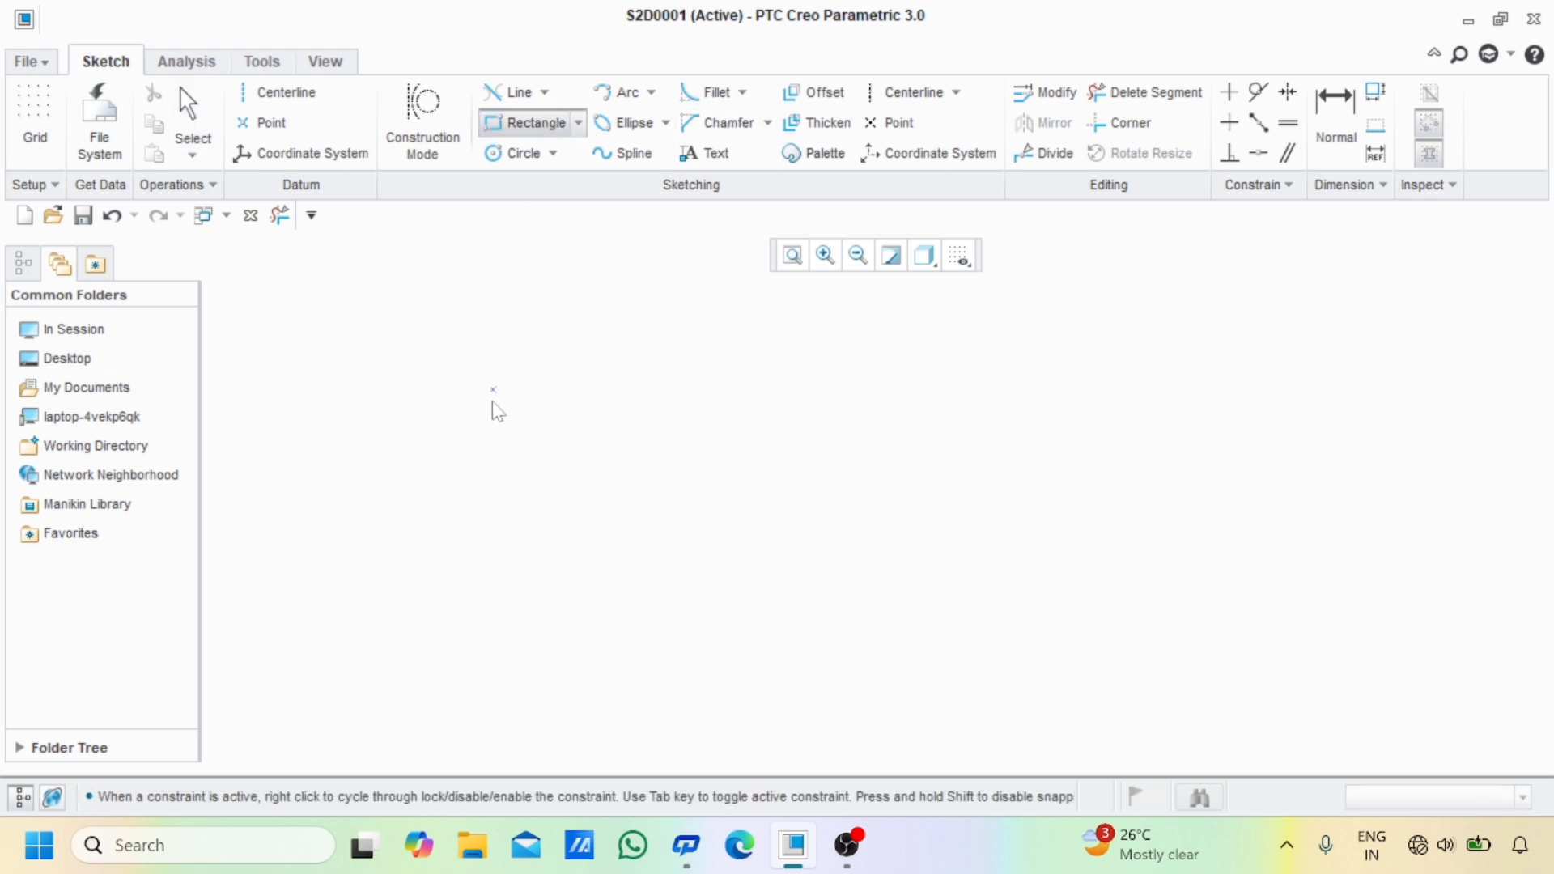
left_click(492, 389)
left_click(842, 612)
left_click(1147, 674)
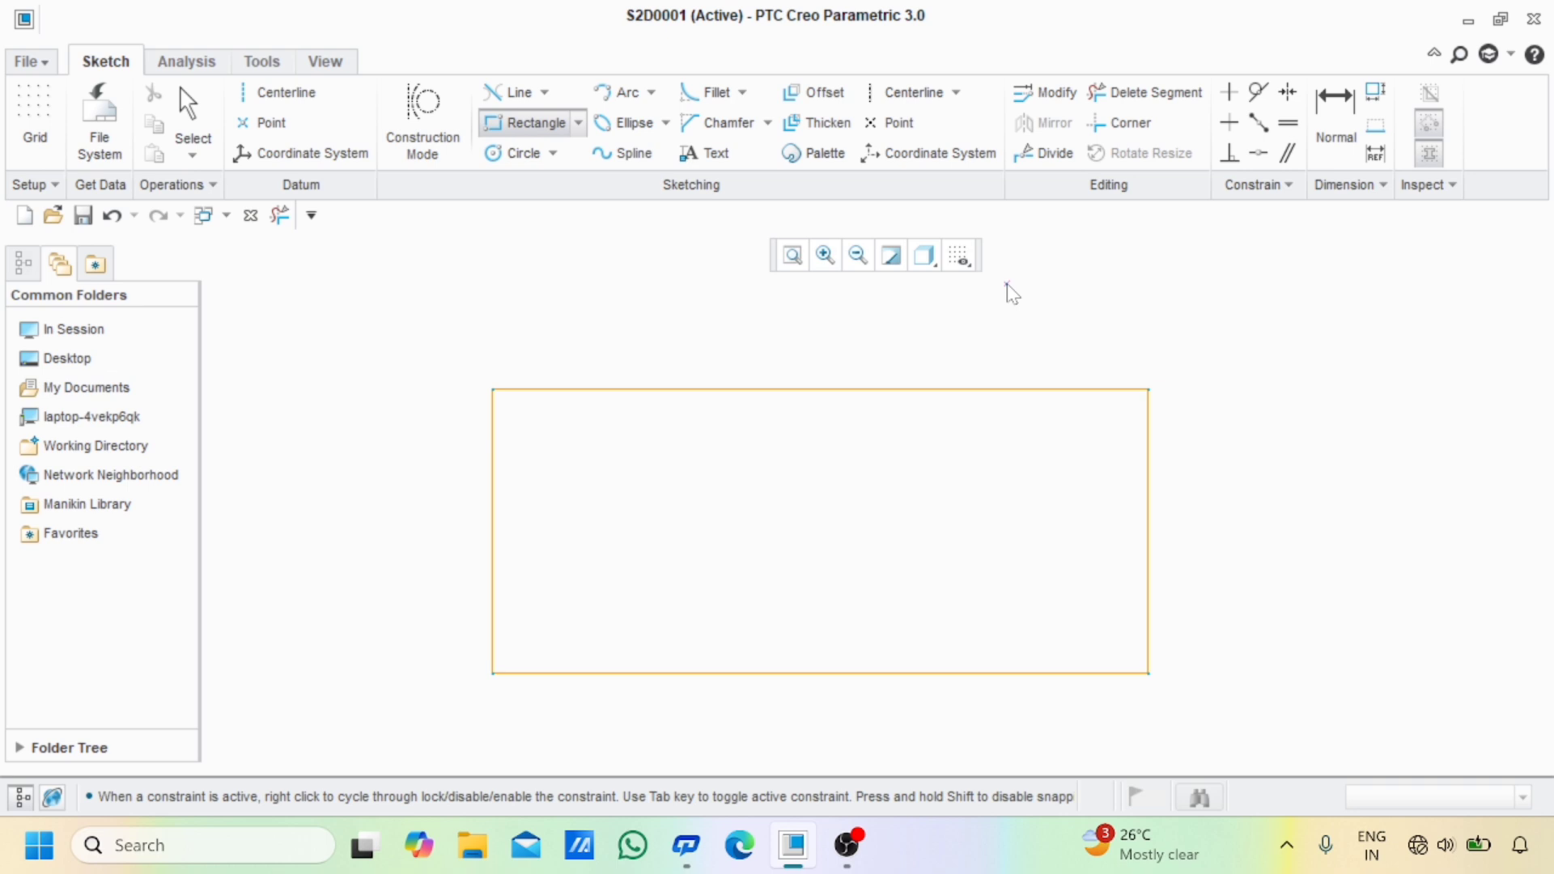
Chamfer the upper-right corner of the rectangle between its top and right edges
left_click(735, 124)
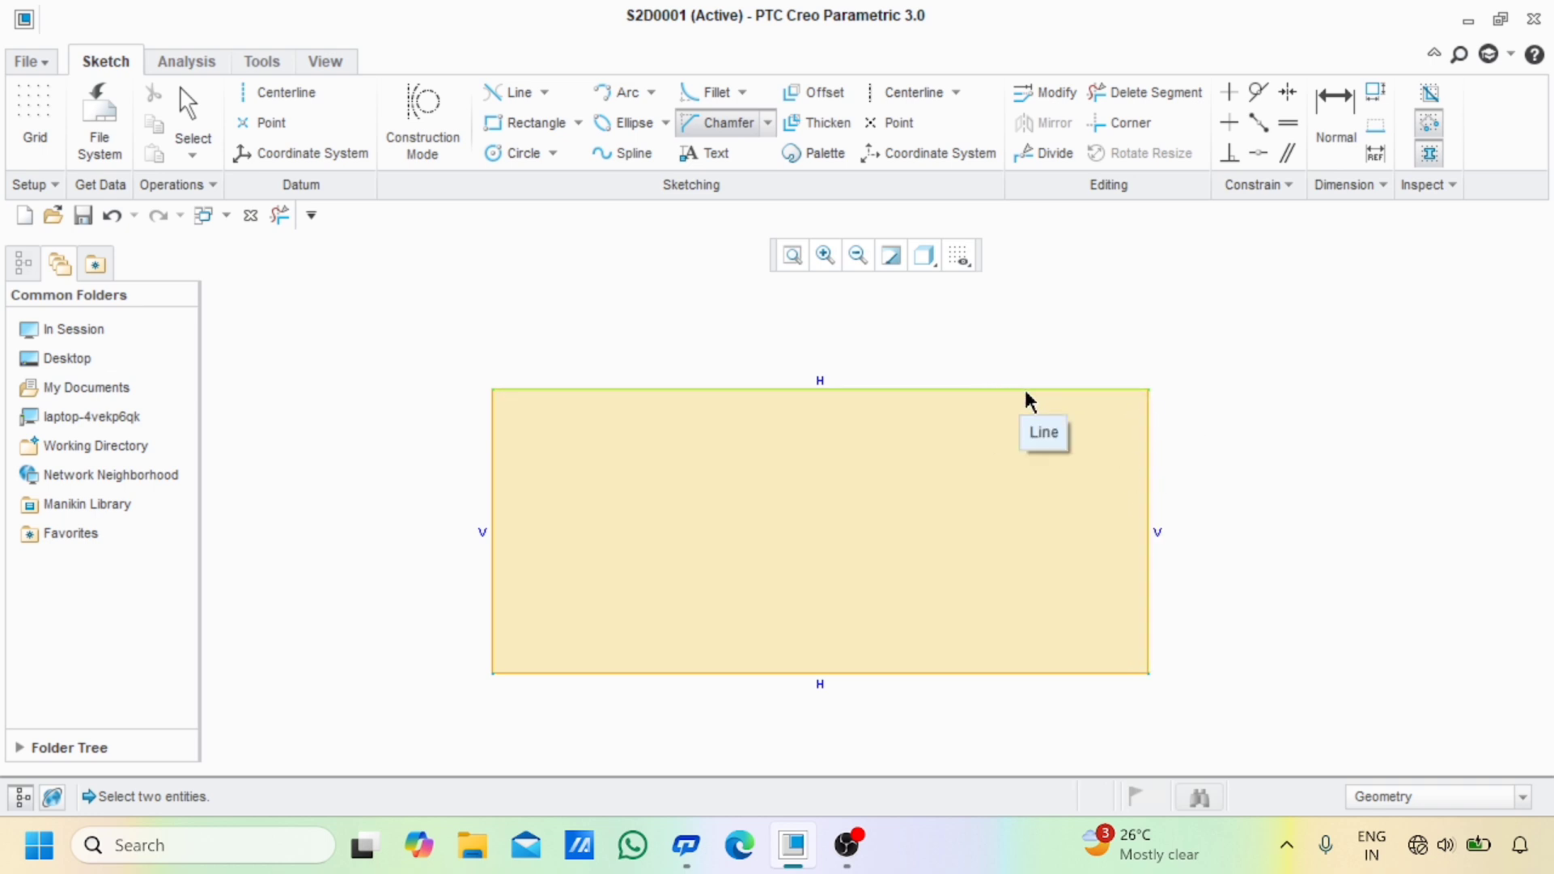
left_click(1025, 392)
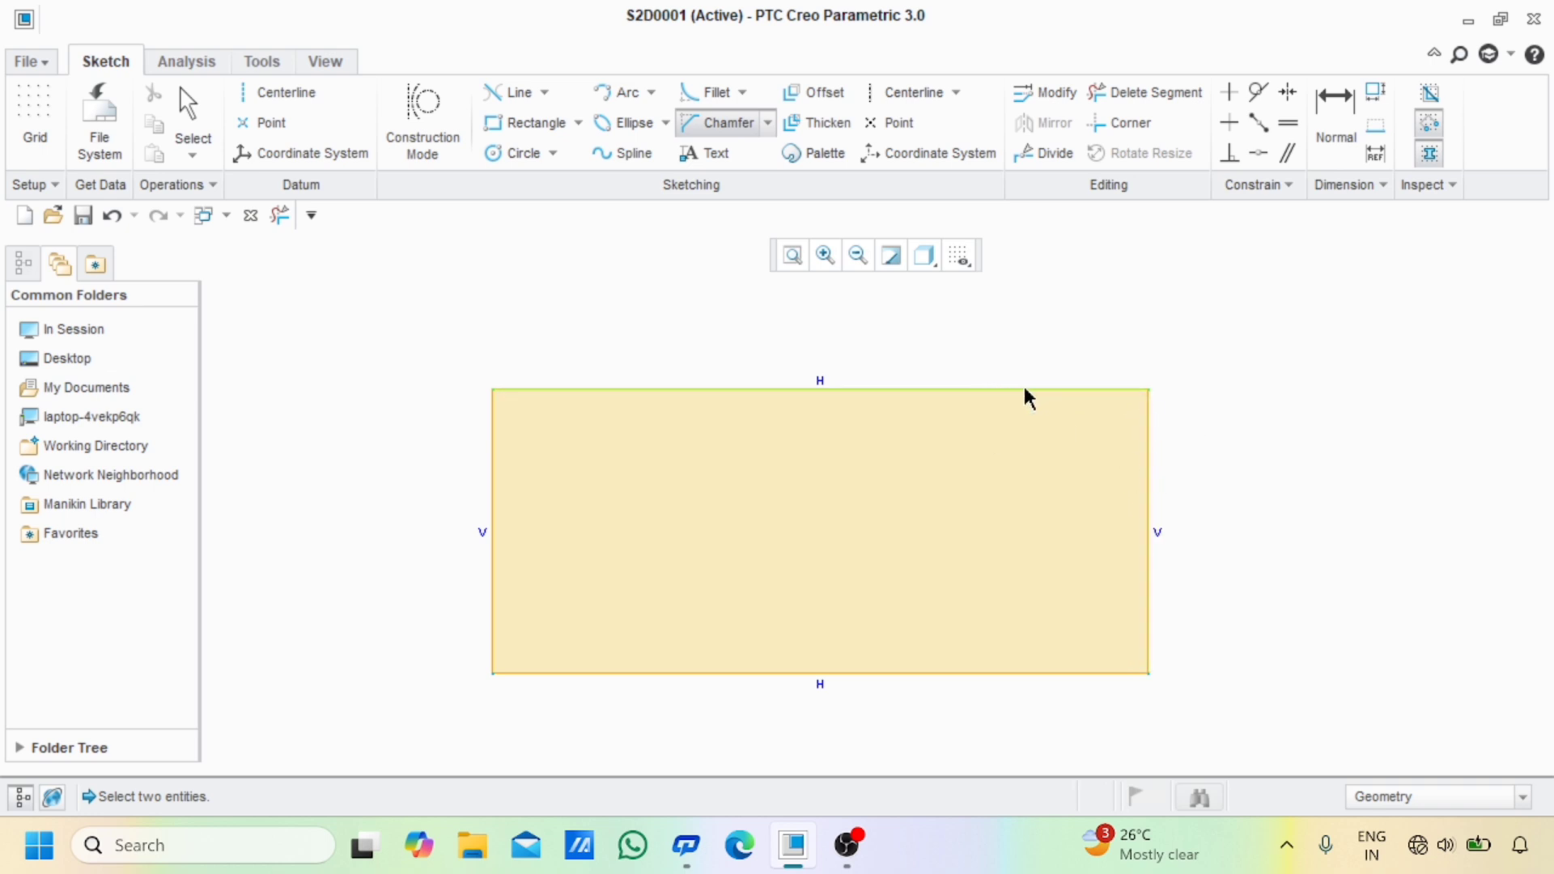
left_click(1148, 476)
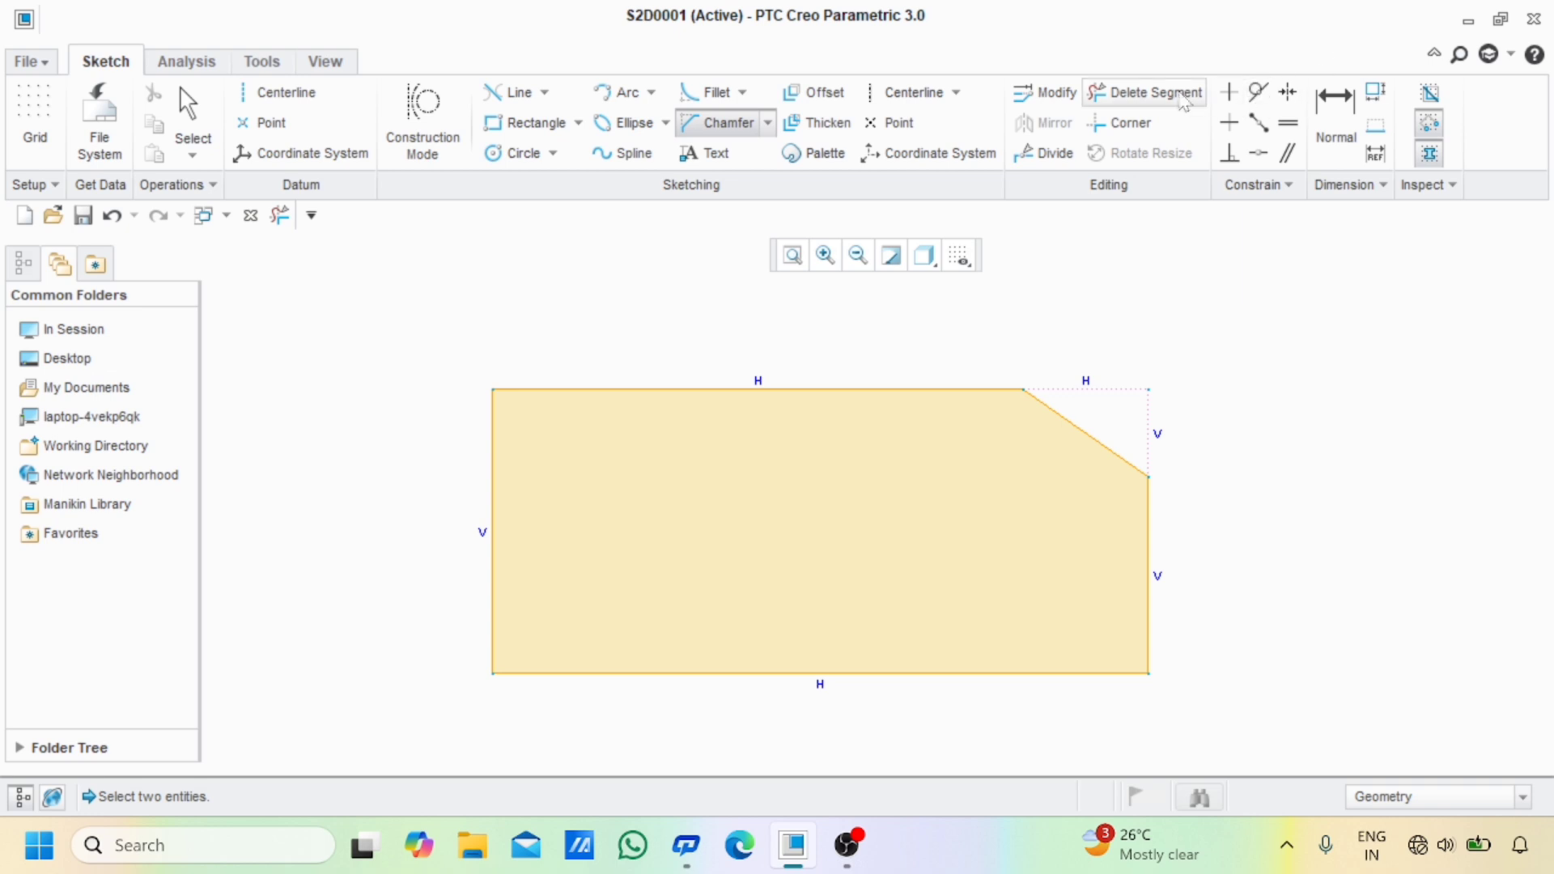
Dimension the length of the sloped chamfer line as 20
left_click(1354, 124)
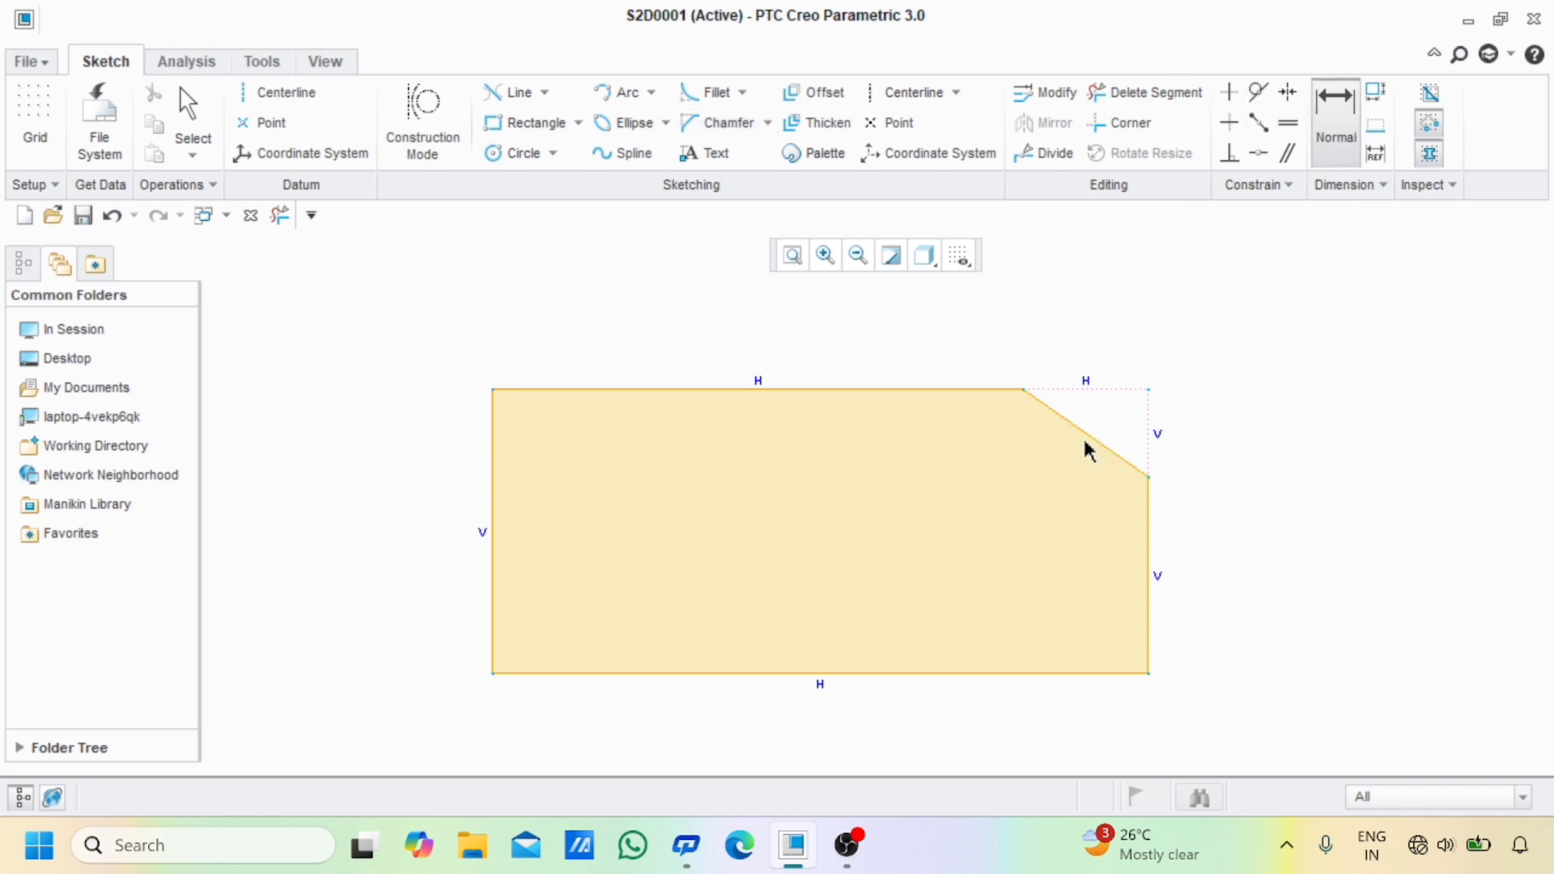
middle_click(1191, 369)
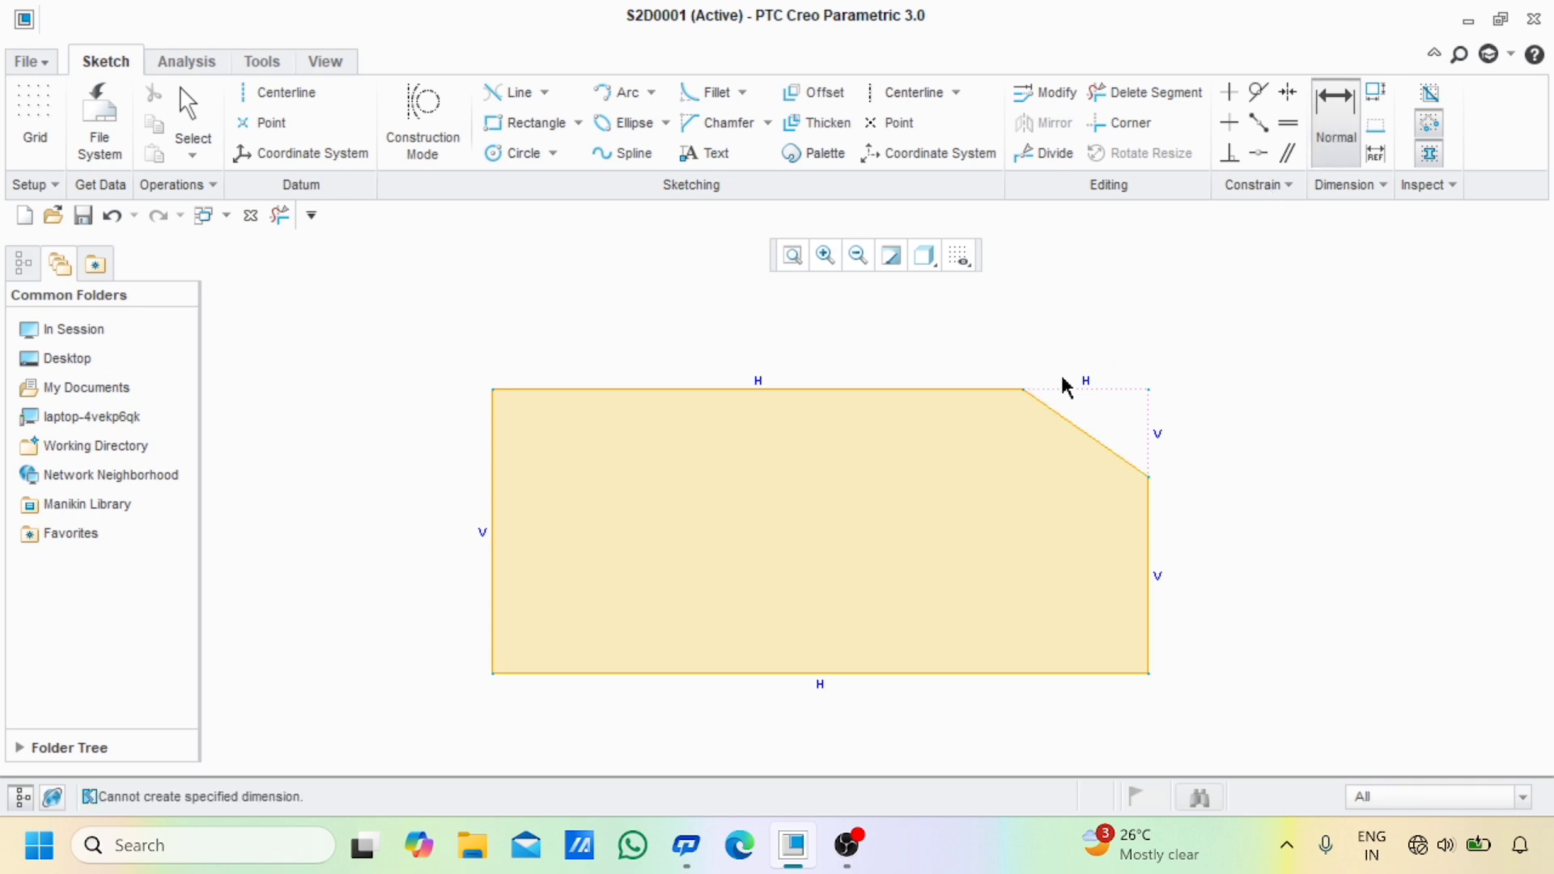
middle_click(1218, 368)
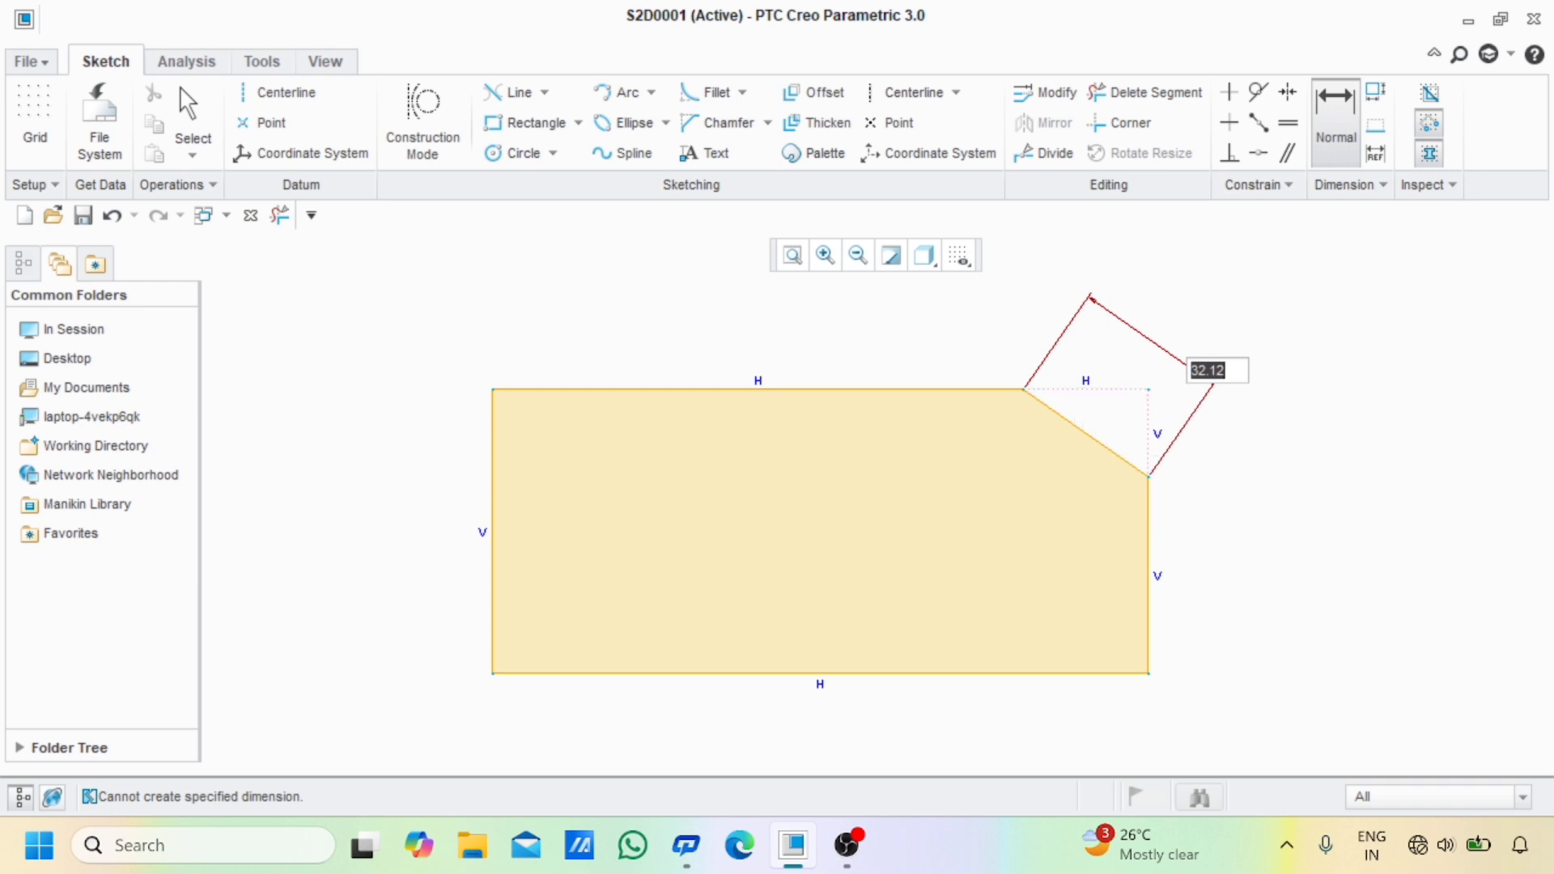
type("20")
key("Return")
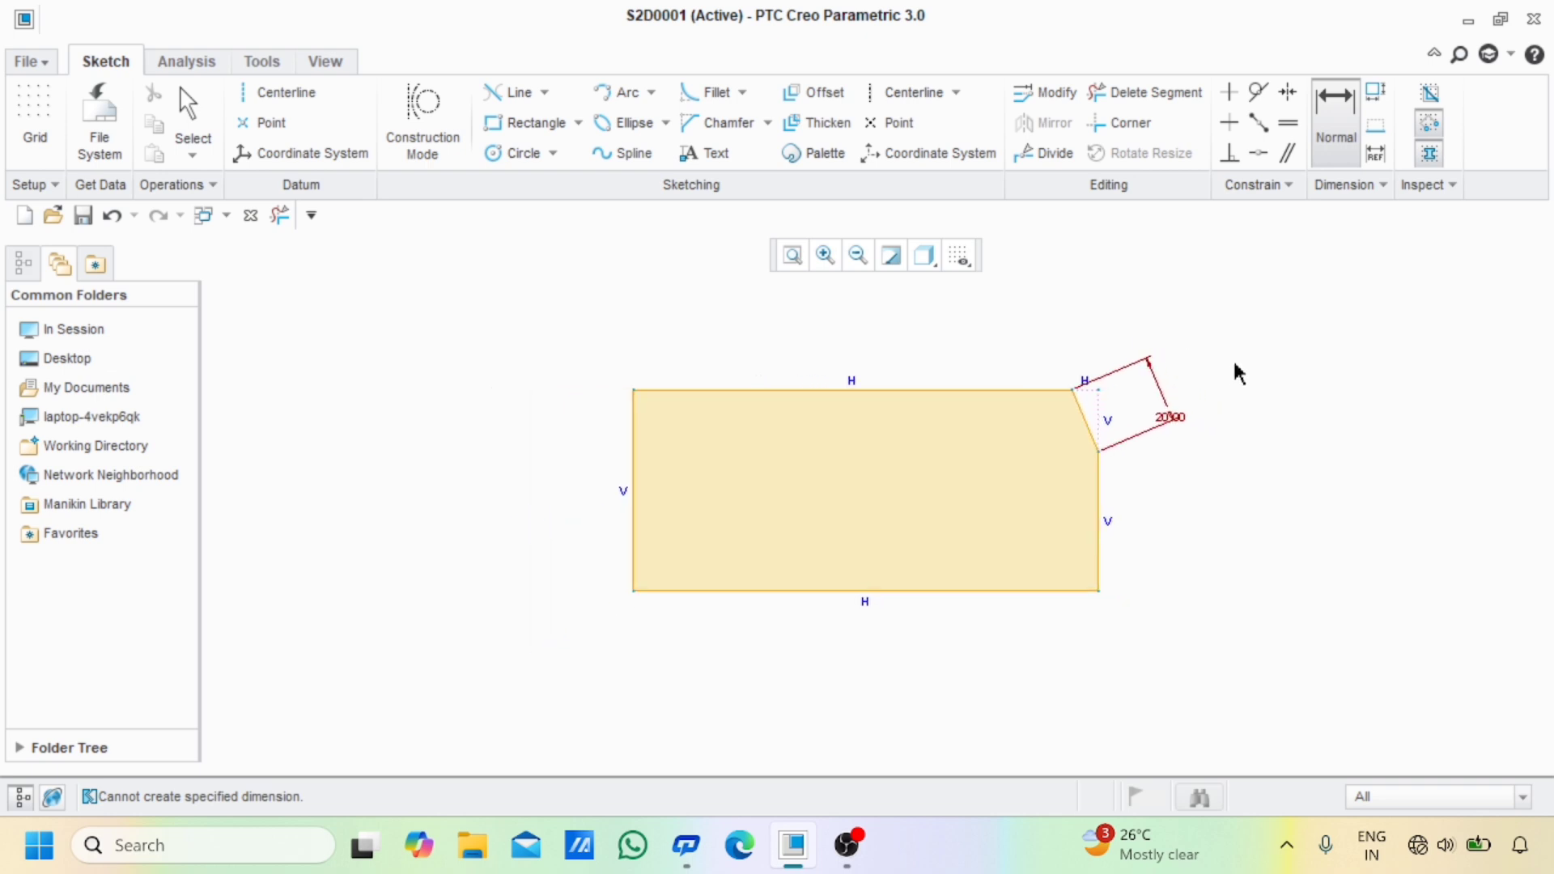
Dimension the chamfer's horizontal setback along the top edge as 9, and undo that value change
mouse_move(1218, 363)
middle_mouse_down("ctrl")
mouse_move(1200, 497)
mouse_move(1255, 423)
mouse_move(1382, 427)
middle_mouse_up("ctrl")
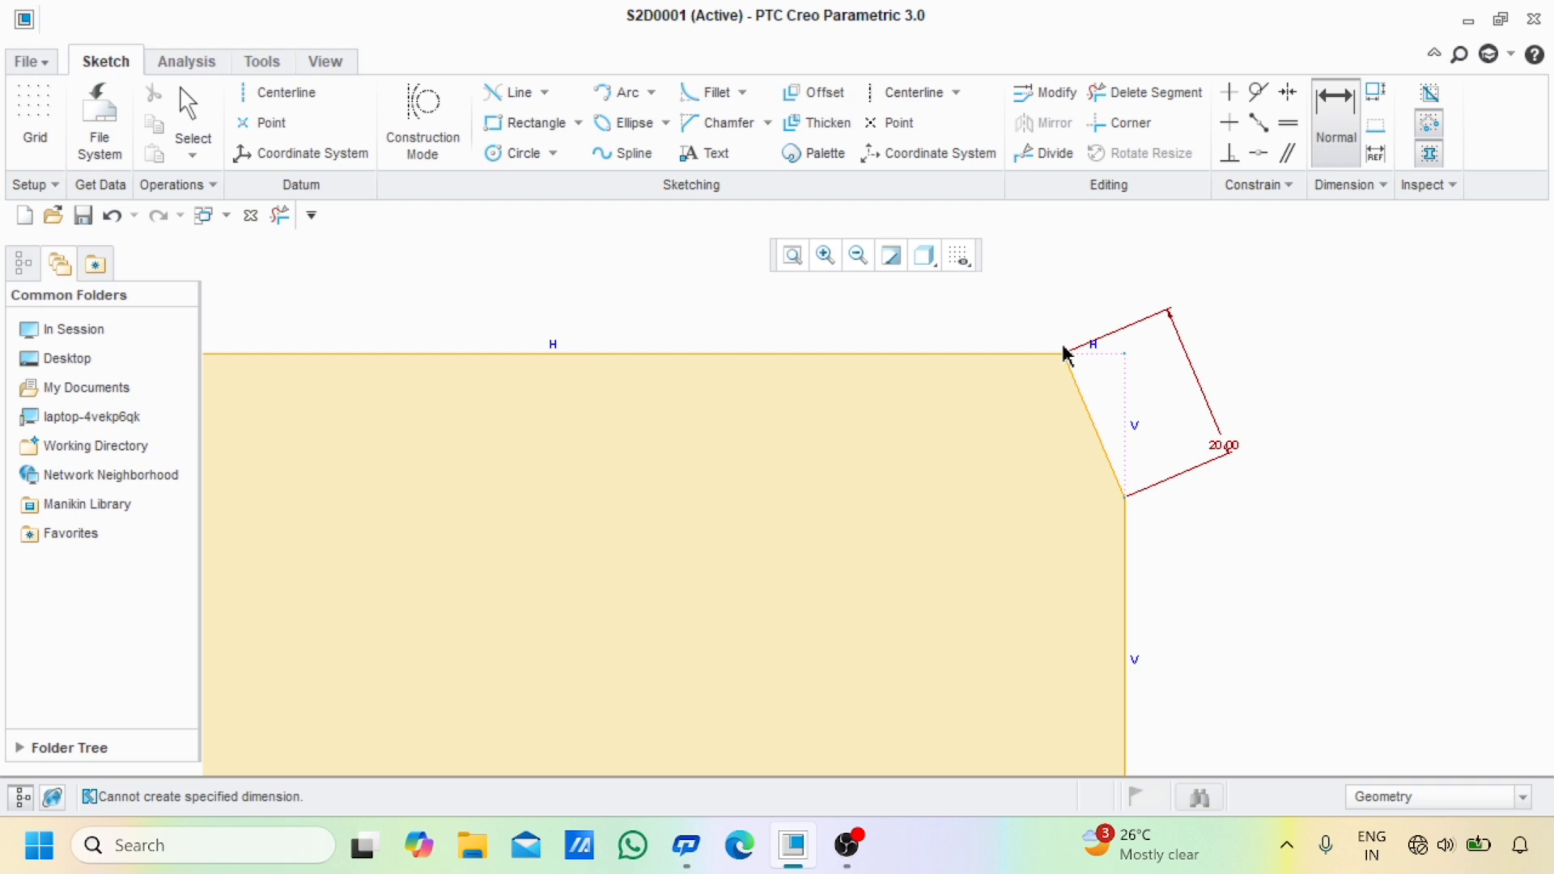
middle_click(1088, 293)
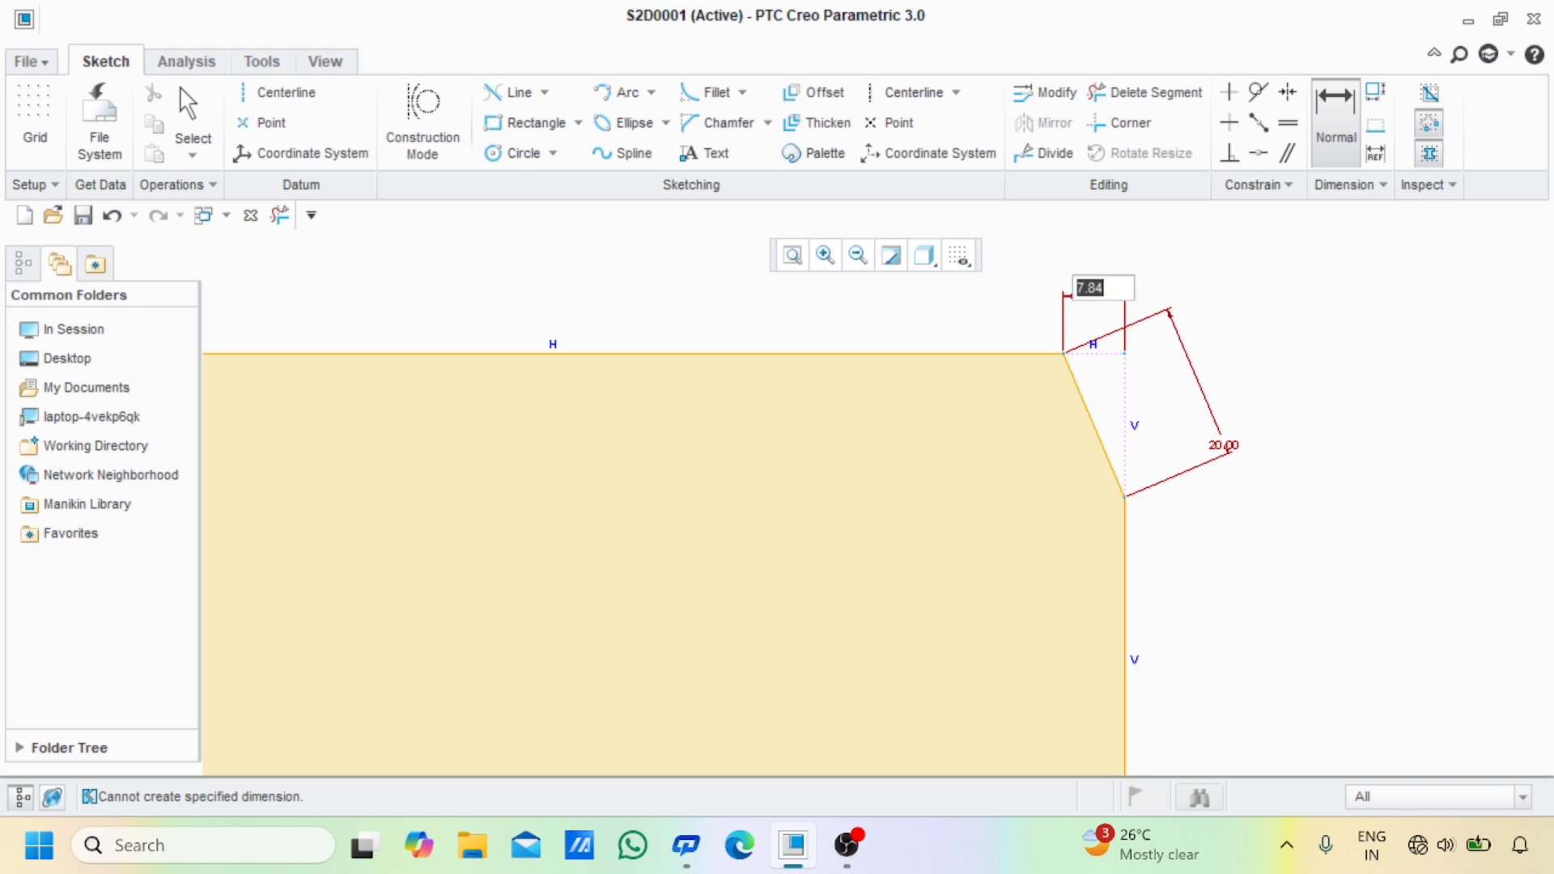
type("9")
key("Return")
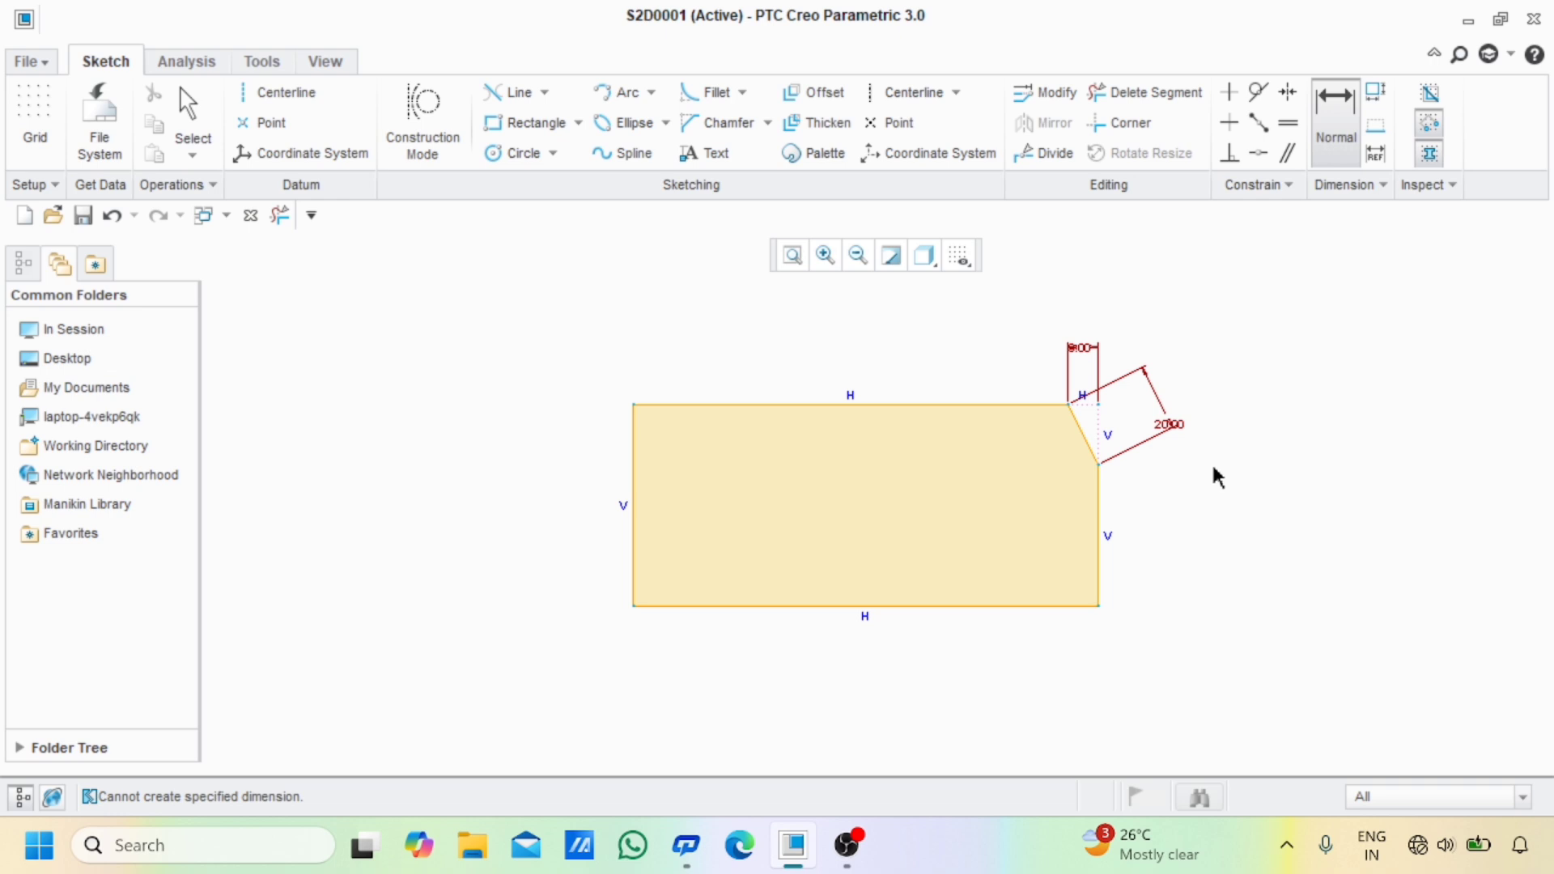
mouse_move(1213, 467)
middle_mouse_down("ctrl")
mouse_move(1211, 361)
mouse_move(1201, 631)
middle_mouse_up("ctrl")
middle_click_drag(797, 496, 1301, 632, "ctrl")
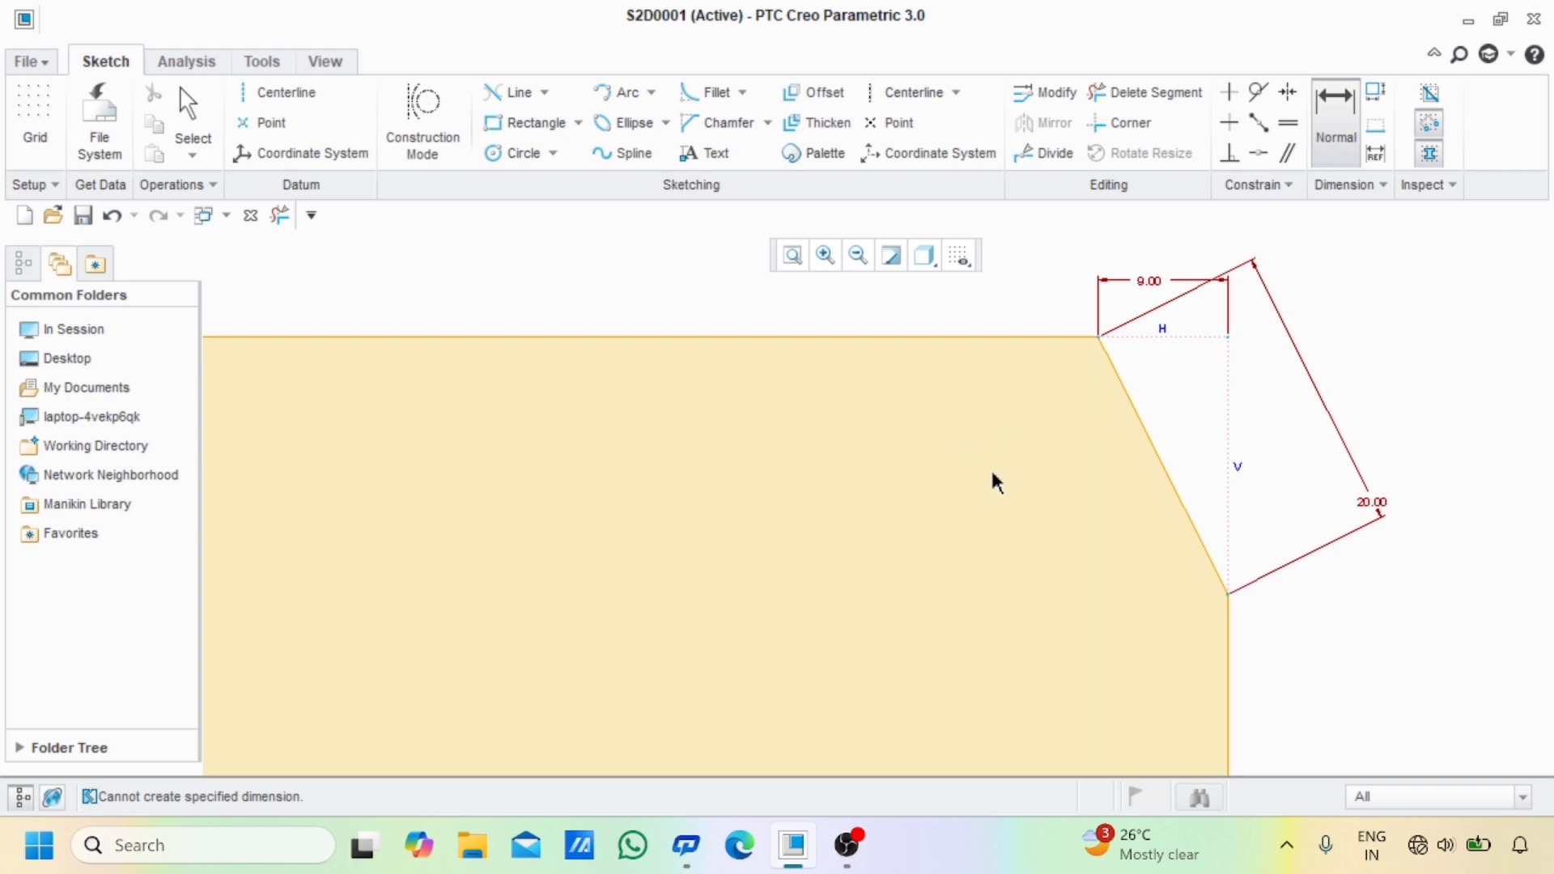
key("ctrl+z")
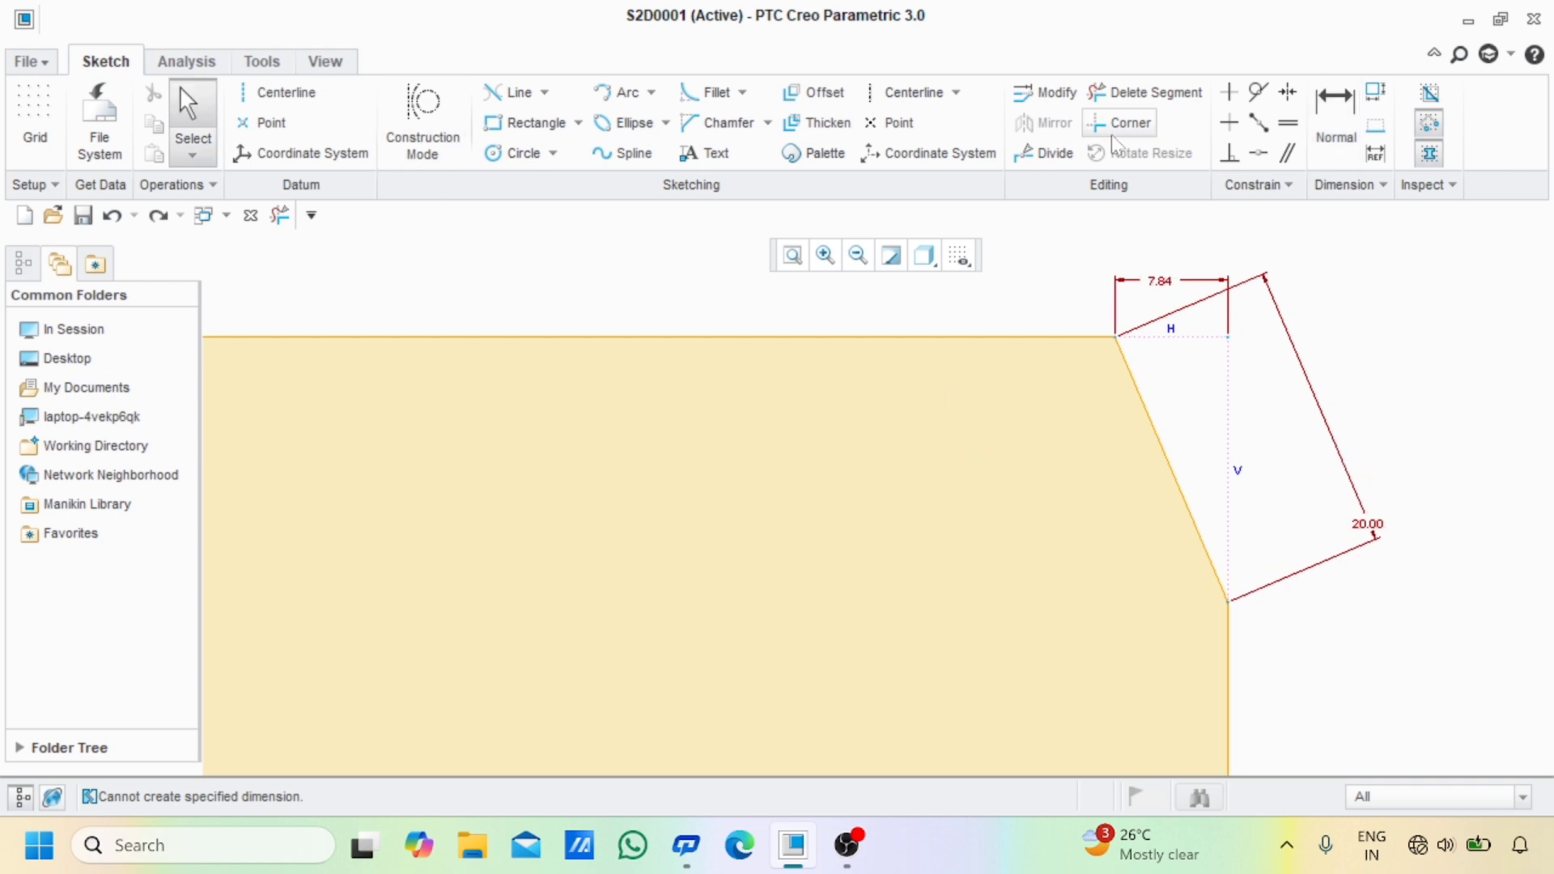
Trim away the whole outline of the chamfered rectangle, including the sloped chamfer line
left_click(1145, 93)
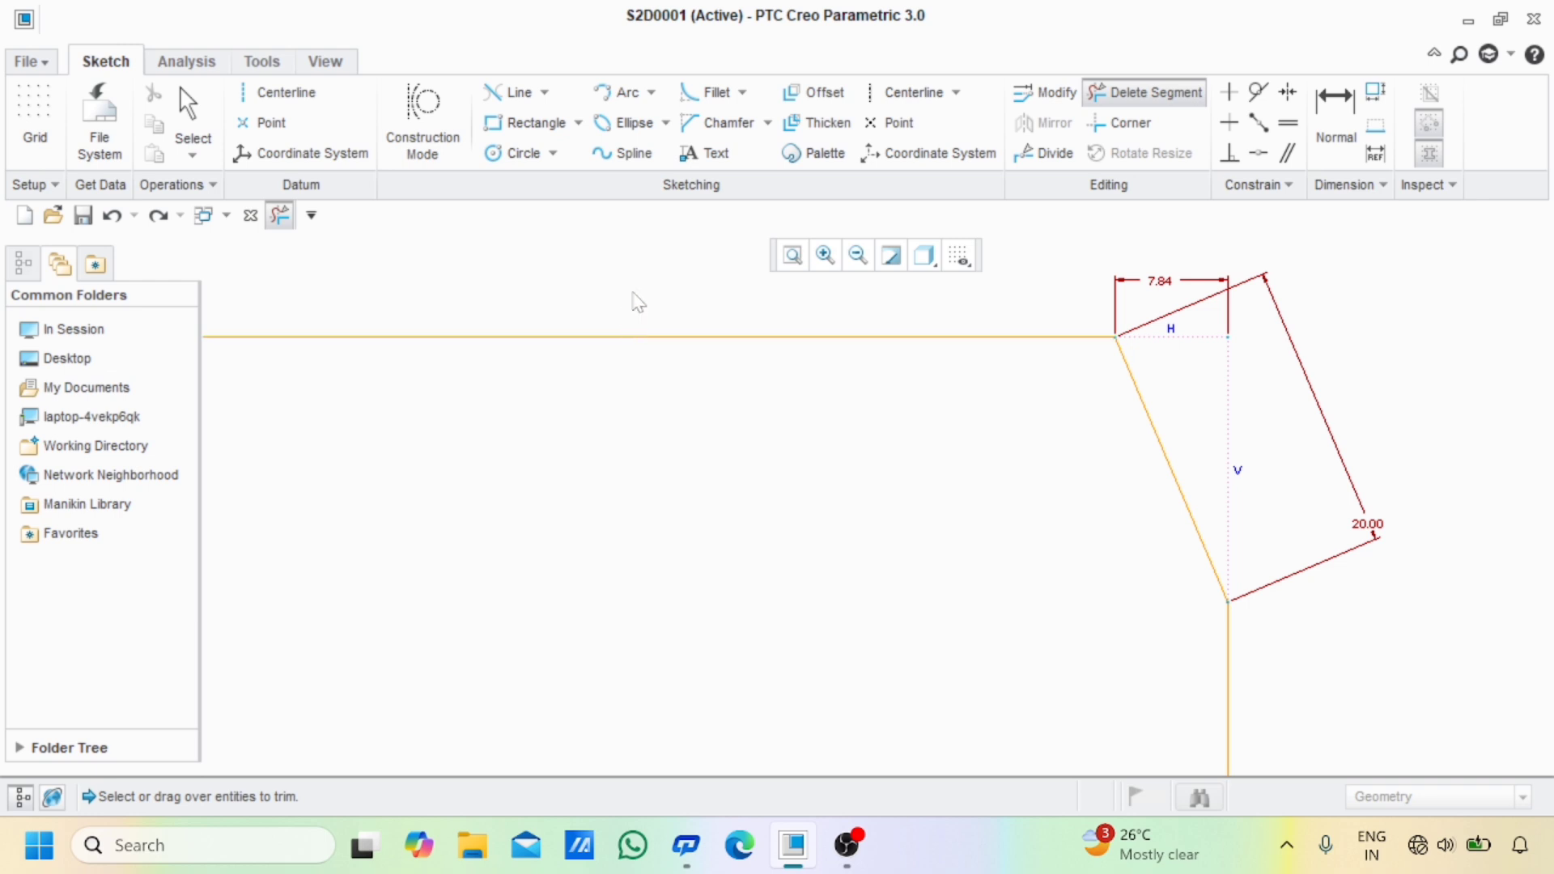
mouse_move(632, 291)
left_mouse_down()
mouse_move(1264, 623)
mouse_move(1310, 688)
mouse_move(1147, 669)
left_mouse_up()
mouse_move(926, 393)
middle_mouse_down("ctrl")
mouse_move(938, 476)
mouse_move(972, 411)
middle_mouse_up("ctrl")
middle_click_drag(979, 625, 964, 445, "ctrl")
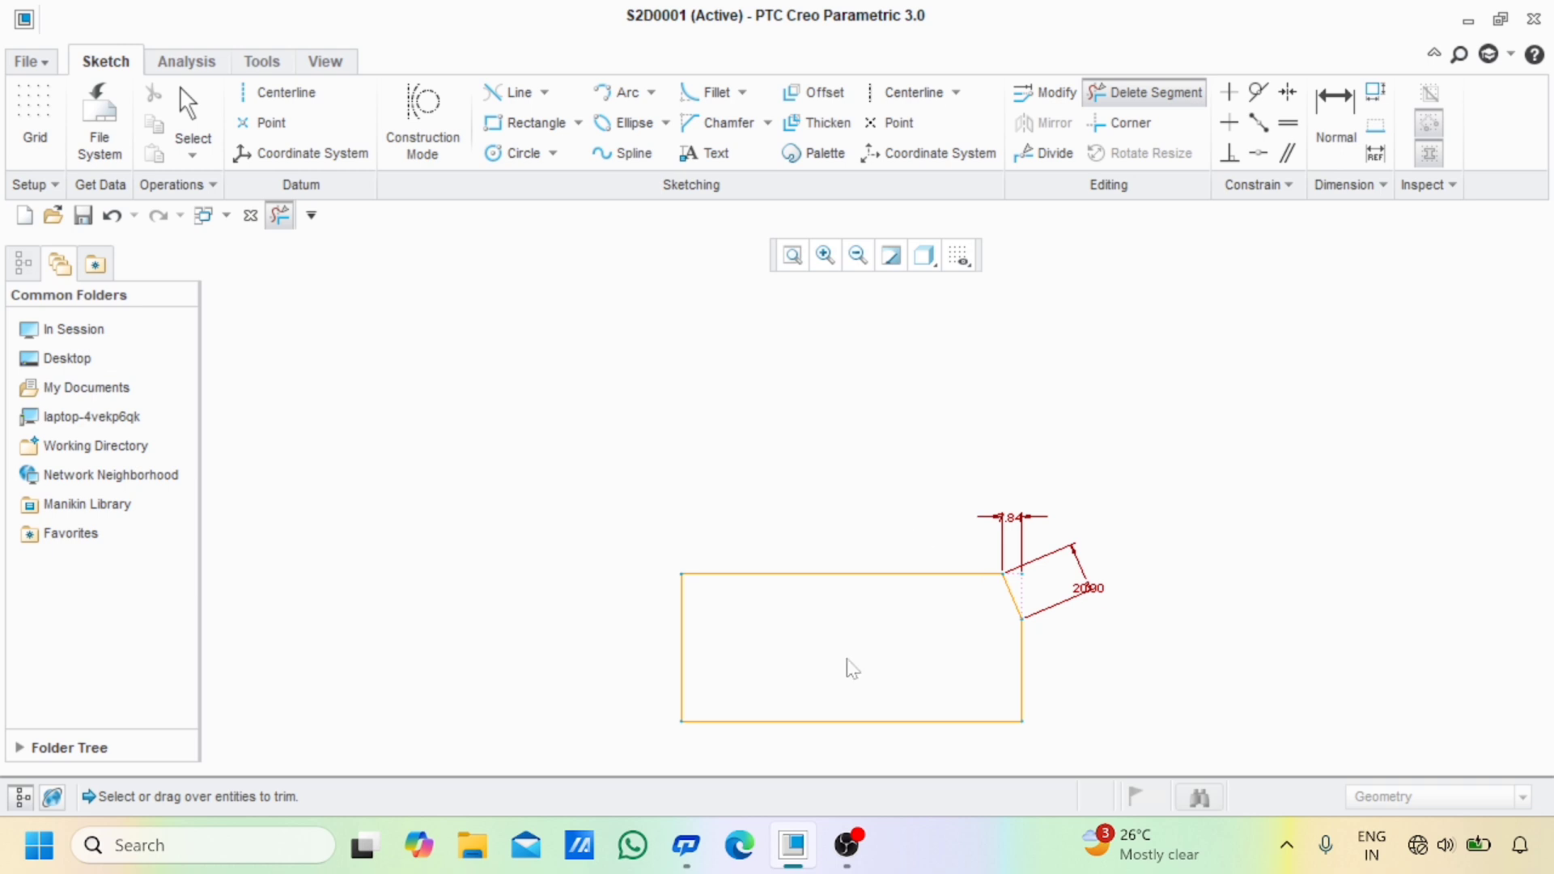
mouse_move(845, 660)
middle_mouse_down()
mouse_move(843, 590)
mouse_move(850, 607)
middle_mouse_up()
mouse_move(838, 484)
middle_mouse_down("ctrl")
mouse_move(844, 633)
mouse_move(840, 542)
middle_mouse_up("ctrl")
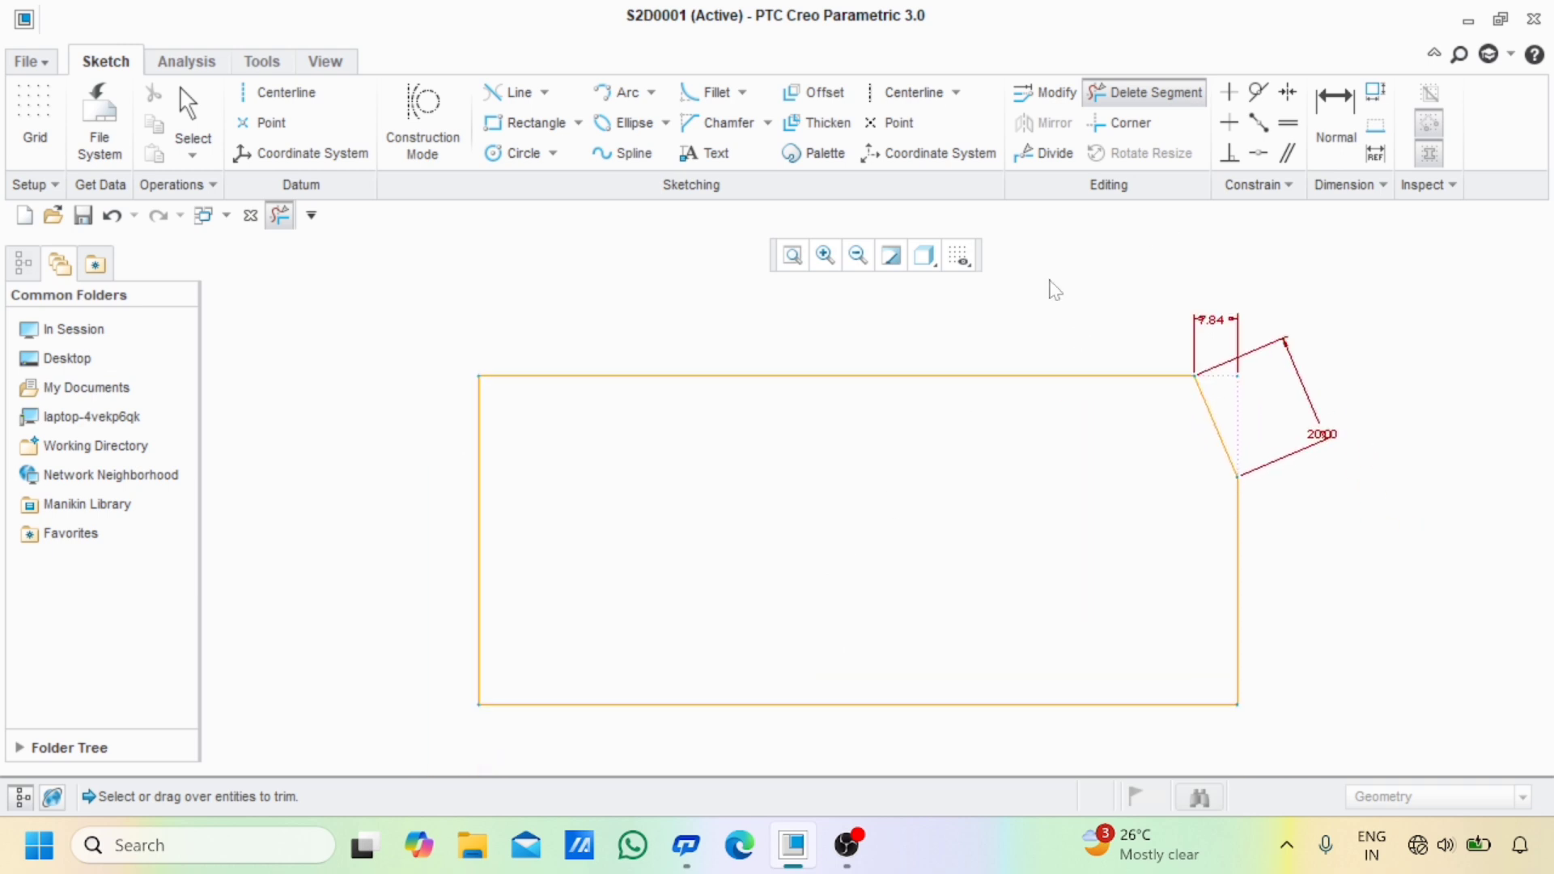
mouse_move(1021, 293)
left_mouse_down()
mouse_move(864, 575)
mouse_move(827, 744)
left_mouse_up()
mouse_move(1264, 595)
left_mouse_down()
mouse_move(1238, 406)
mouse_move(1169, 401)
left_mouse_up()
mouse_move(670, 525)
left_mouse_down()
mouse_move(350, 537)
mouse_move(547, 545)
left_mouse_up()
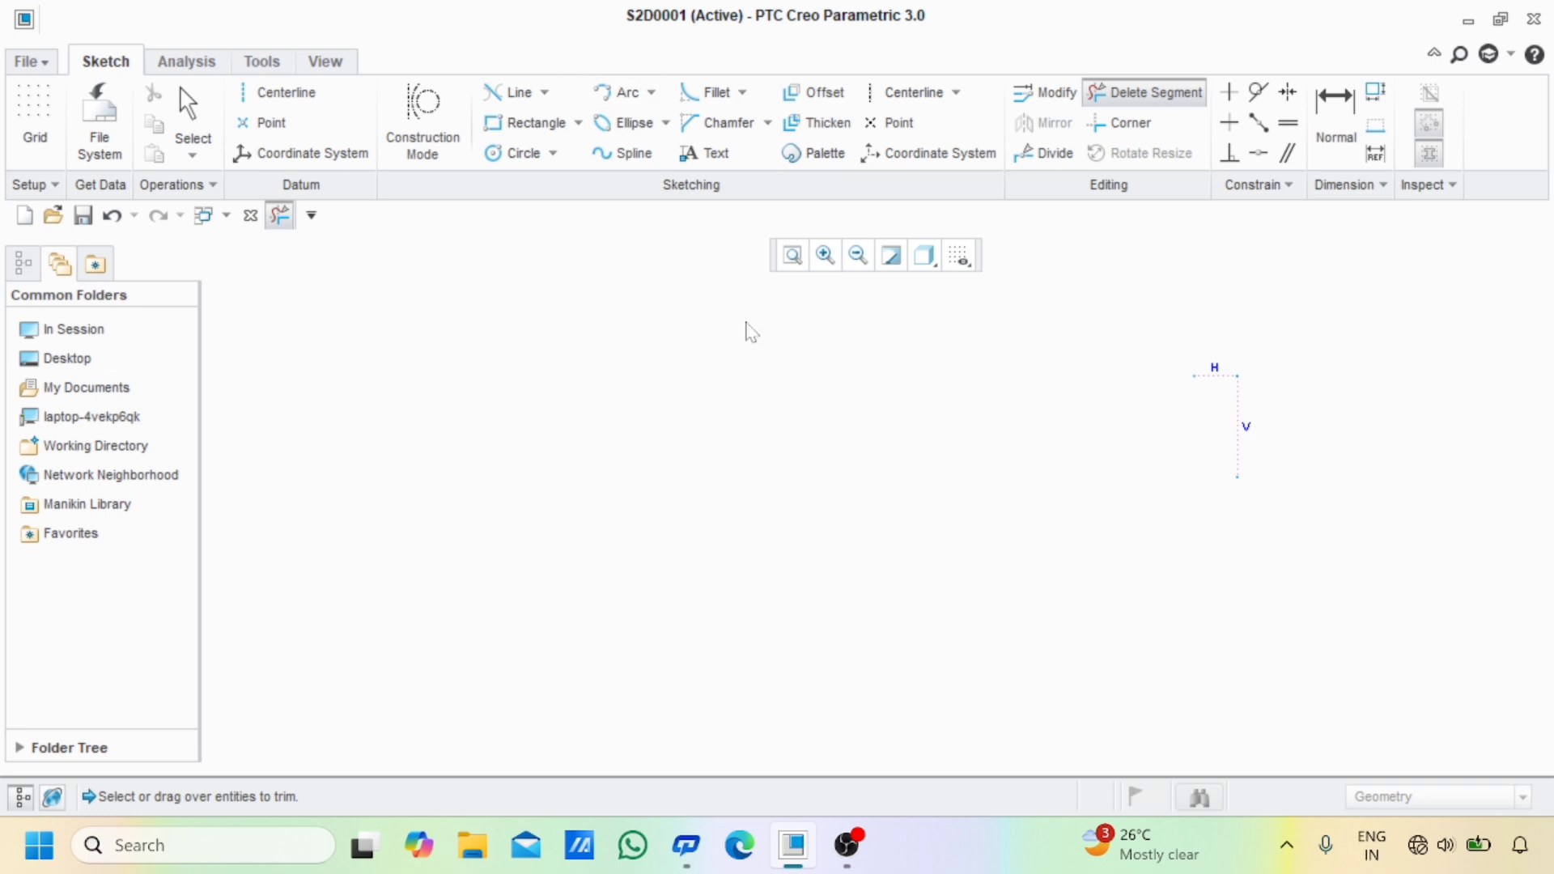
Delete the leftover horizontal and vertical dotted construction lines from the trimmed rectangle
key("Escape")
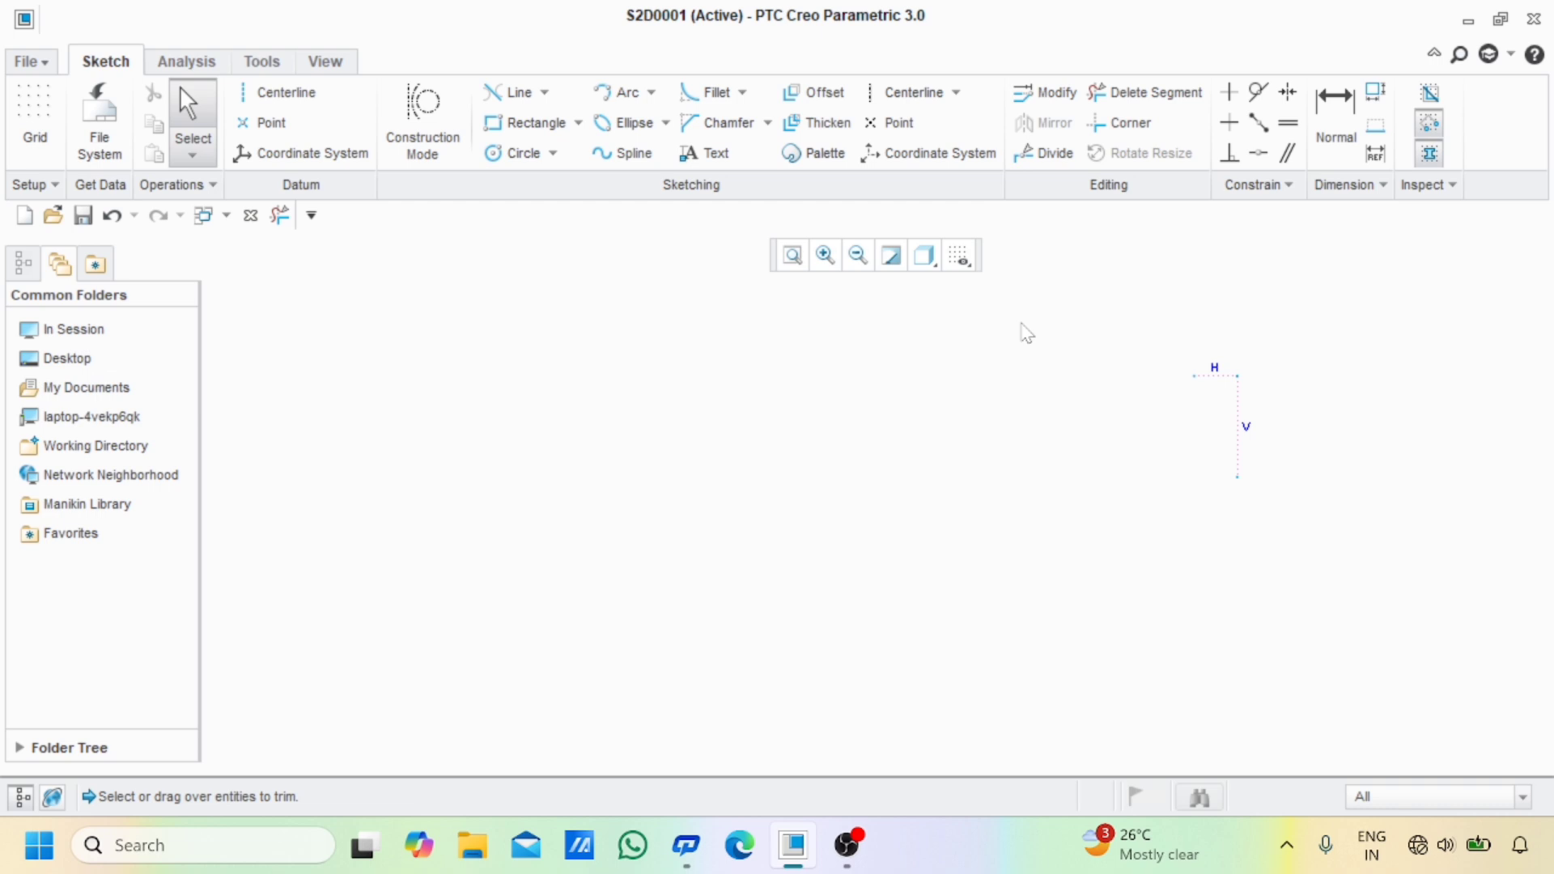
left_click_drag(1020, 323, 1328, 591)
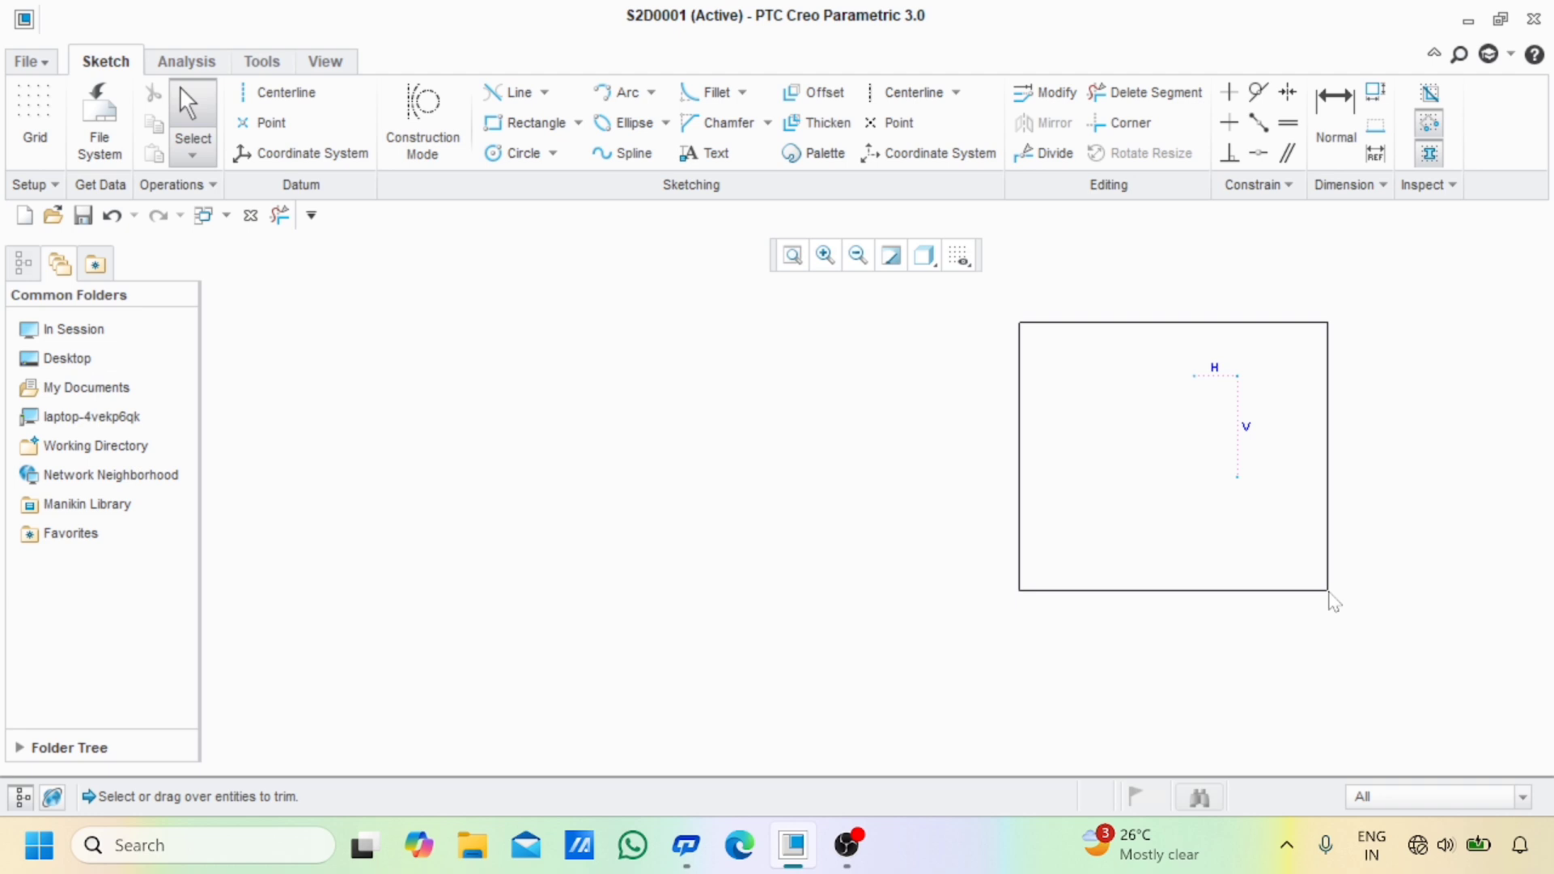
key("Delete")
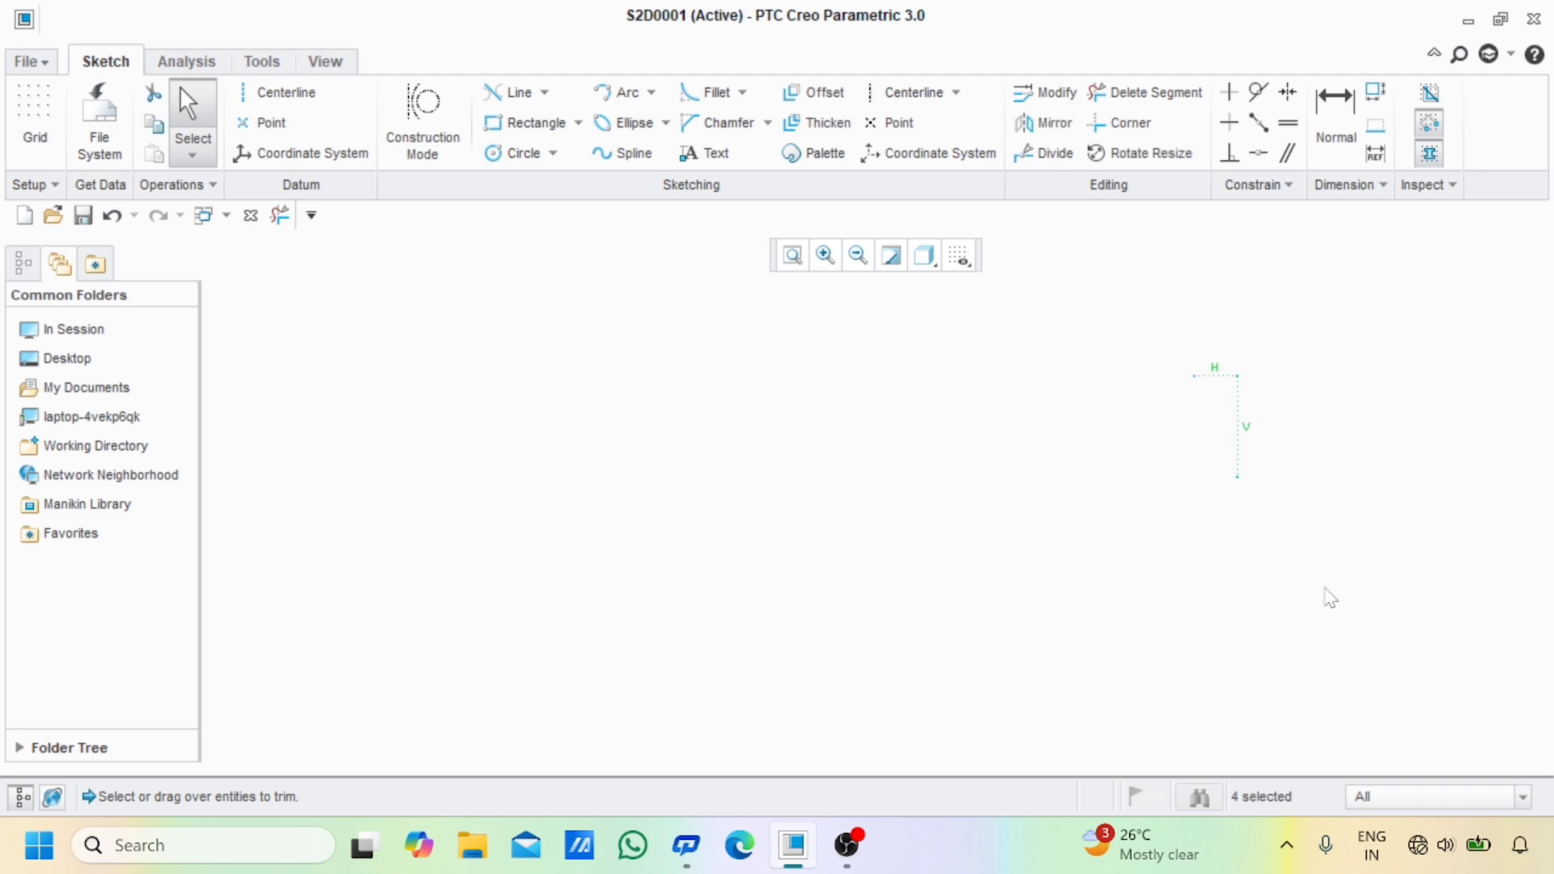
key("Delete")
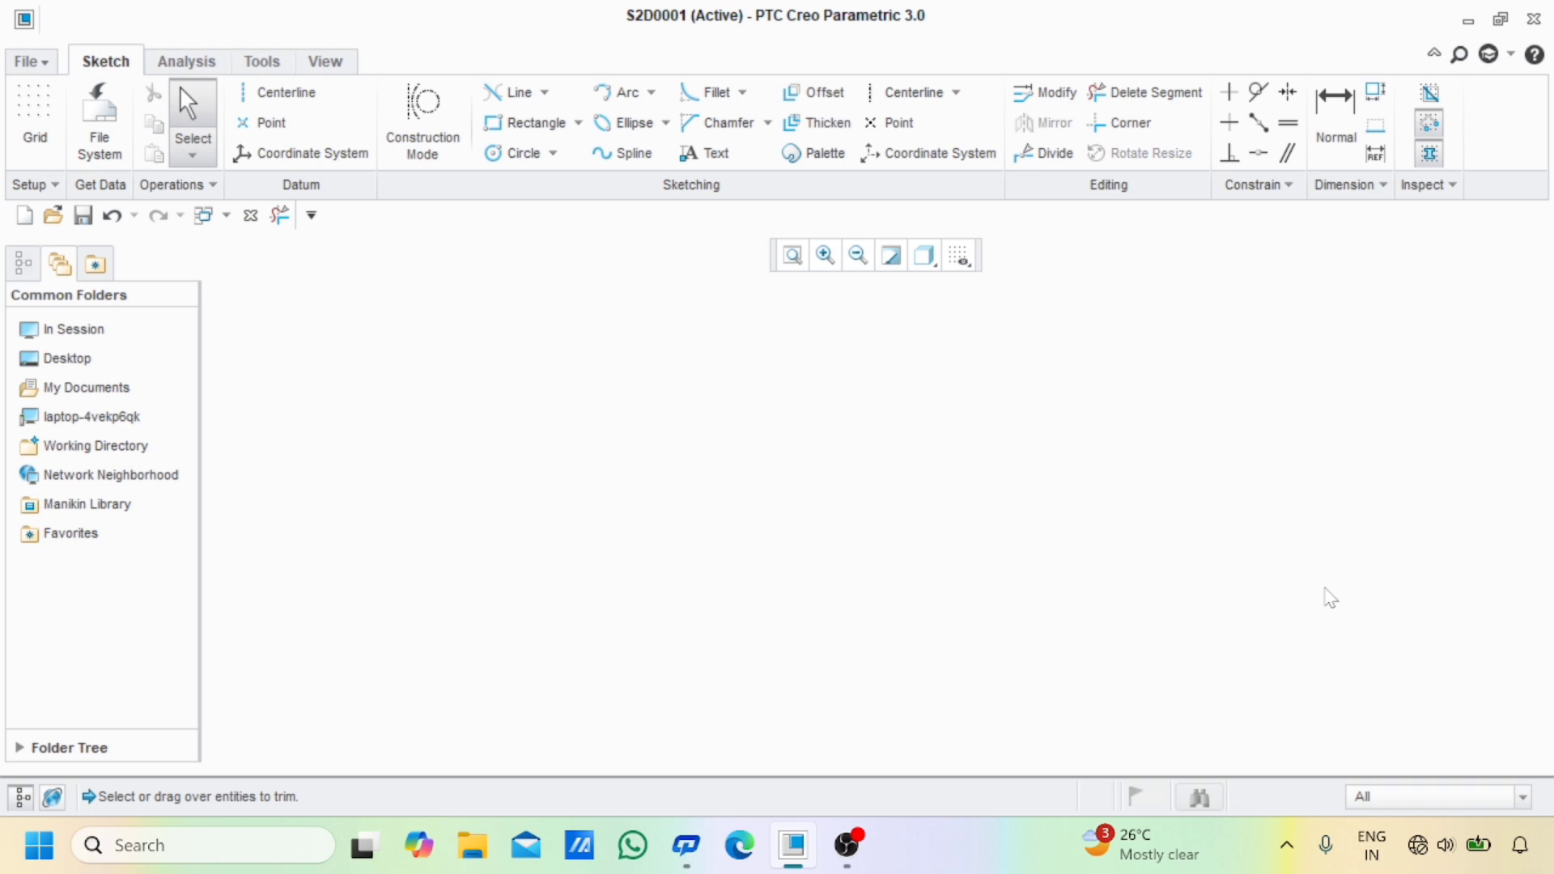
Draw a corner rectangle about 131 wide by 43 high and shift it slightly up and to the left
left_click(578, 124)
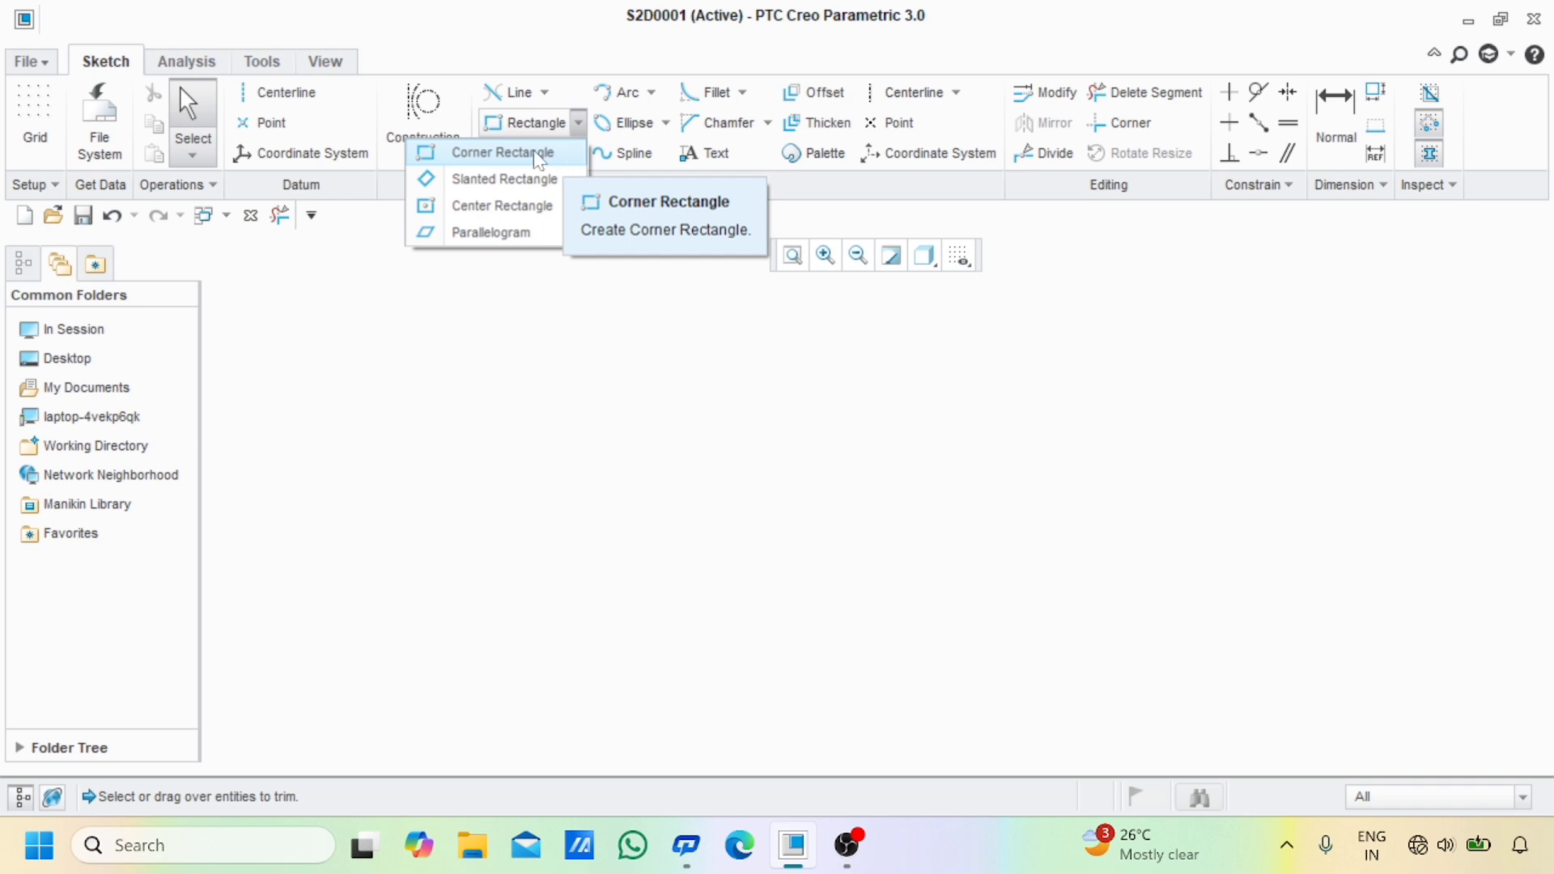
left_click(536, 154)
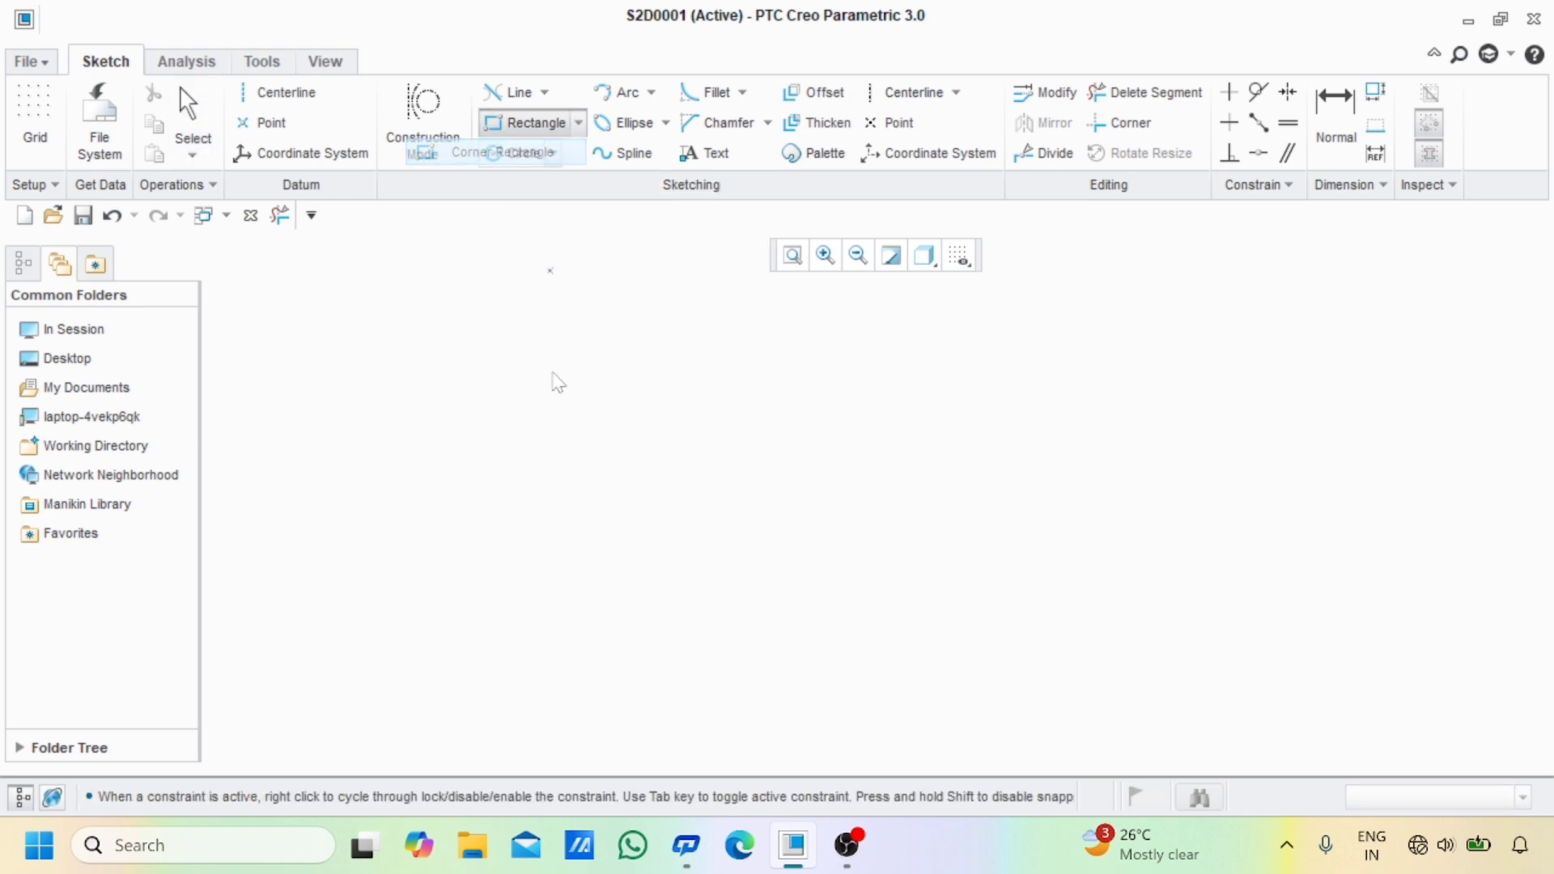
left_click(535, 464)
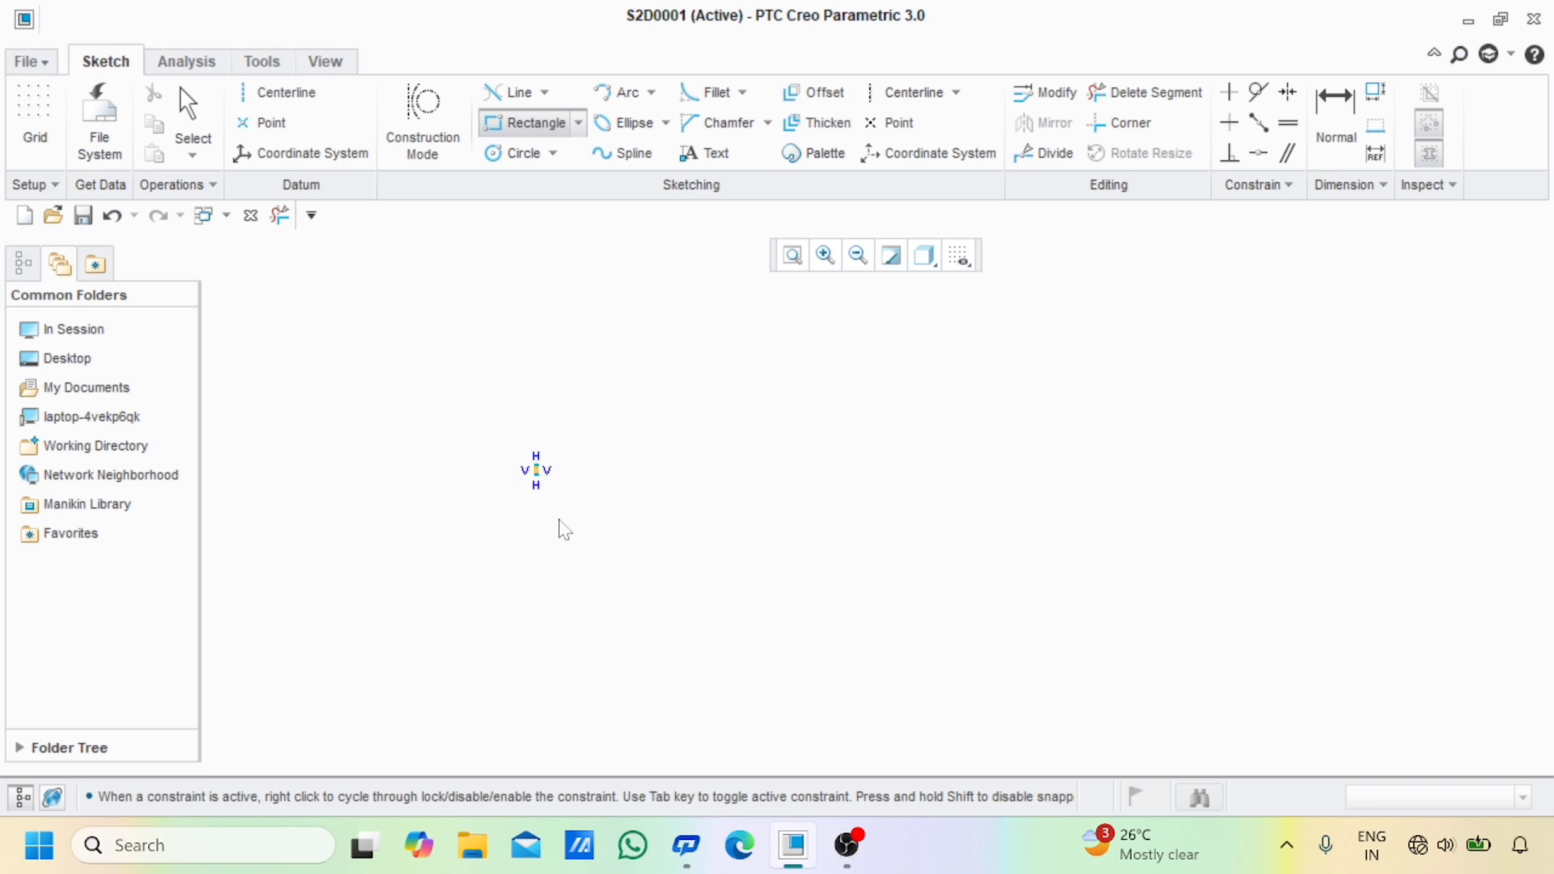
left_click(1252, 701)
middle_click(1084, 595)
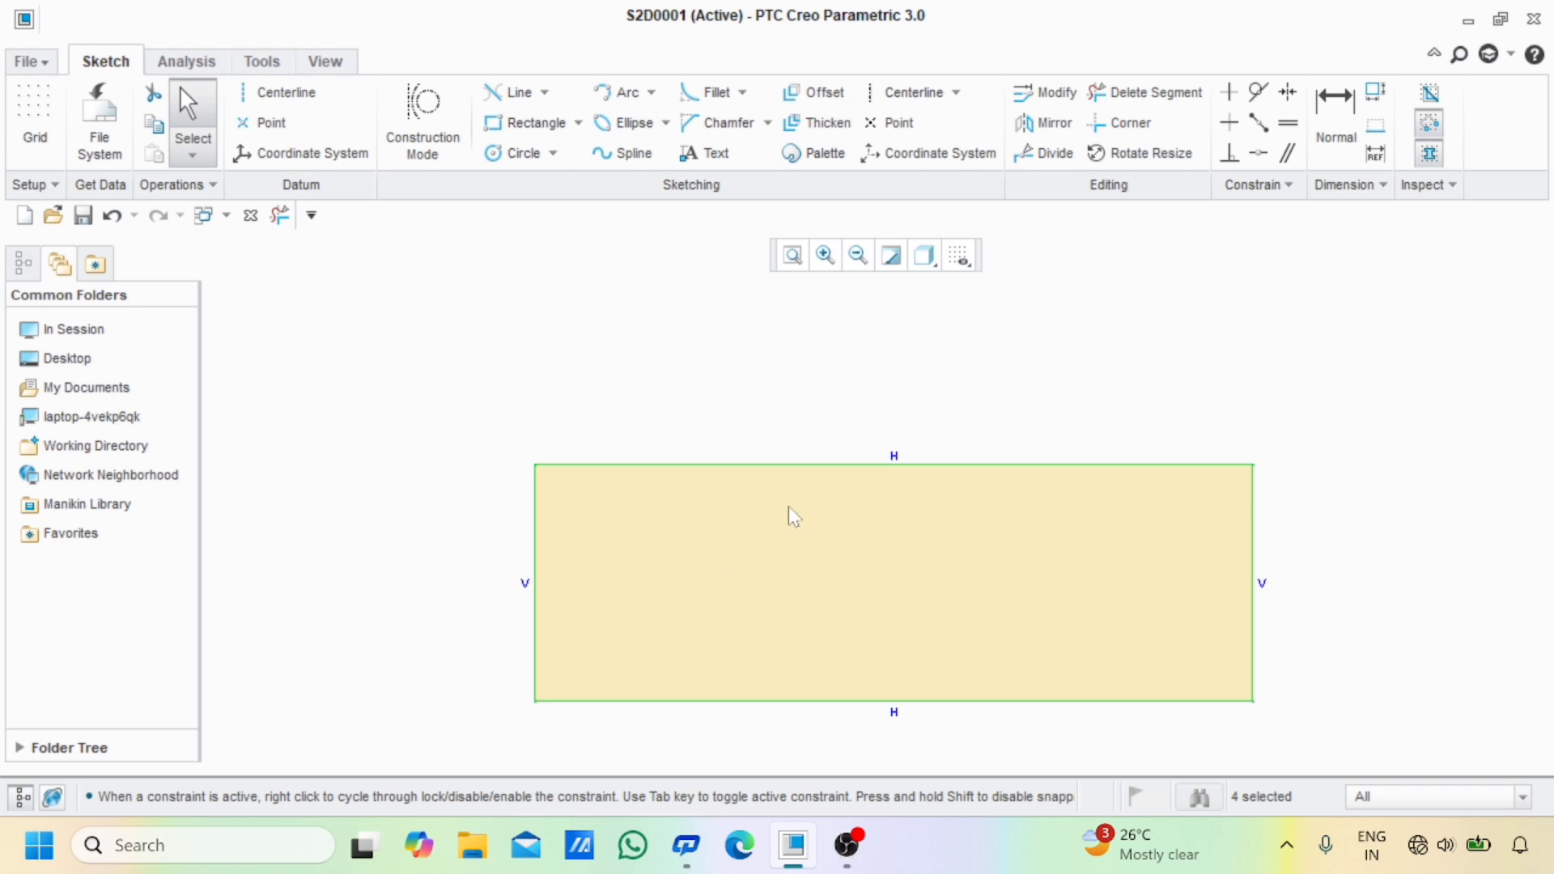
left_click_drag(787, 505, 743, 462)
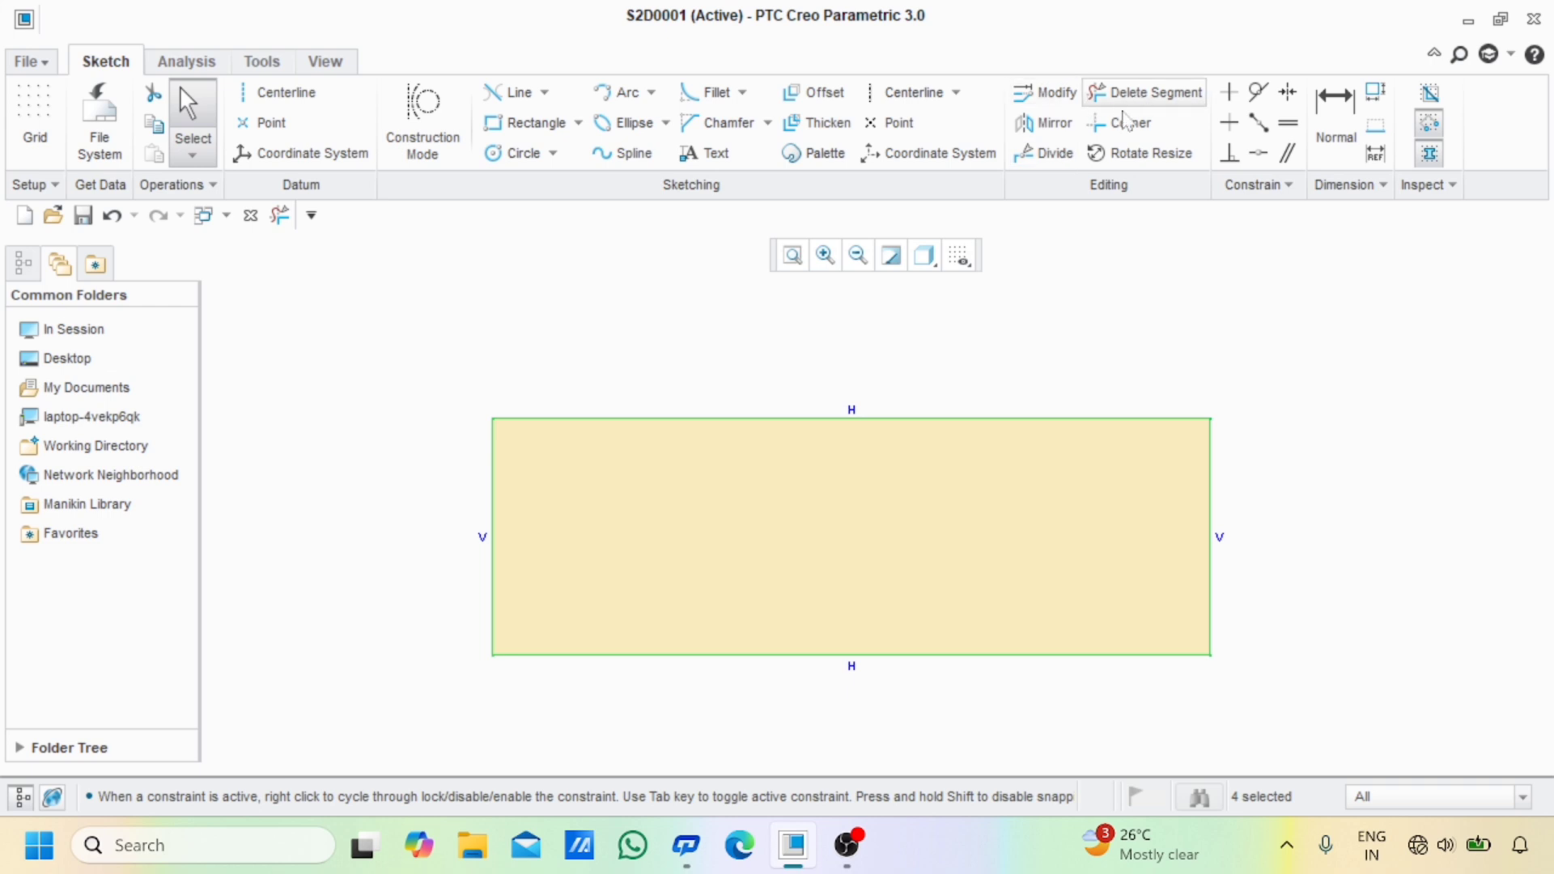
Divide the rectangle's top edge and right edge, each near its middle
left_click(1043, 153)
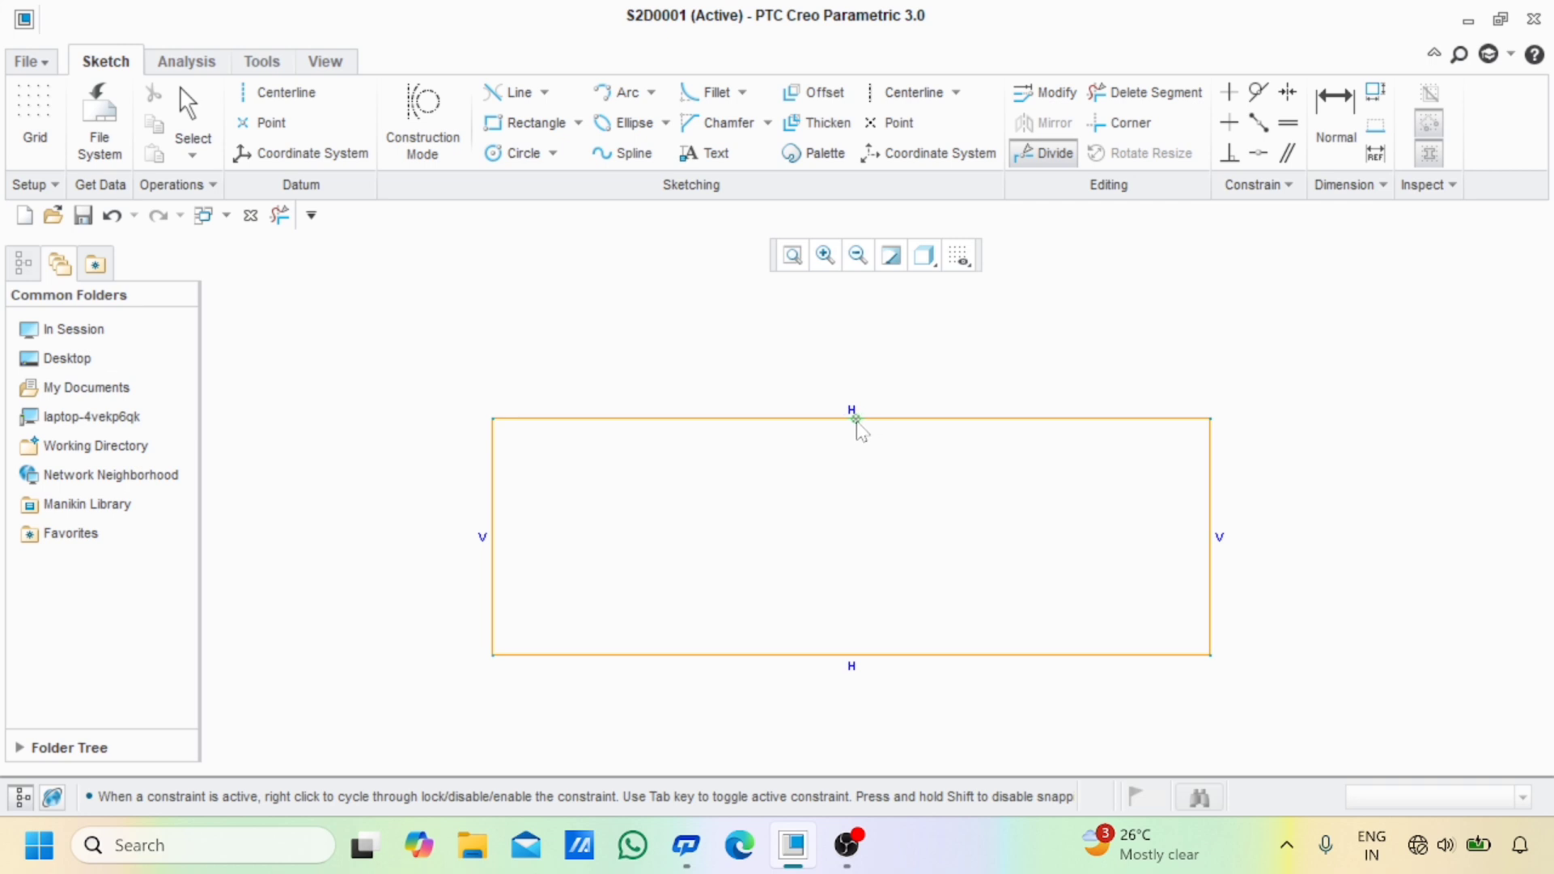
left_click(856, 419)
left_click(1214, 544)
Dimension the full bottom edge and the left segment of the divided top edge, accepting their current lengths
left_click(1336, 121)
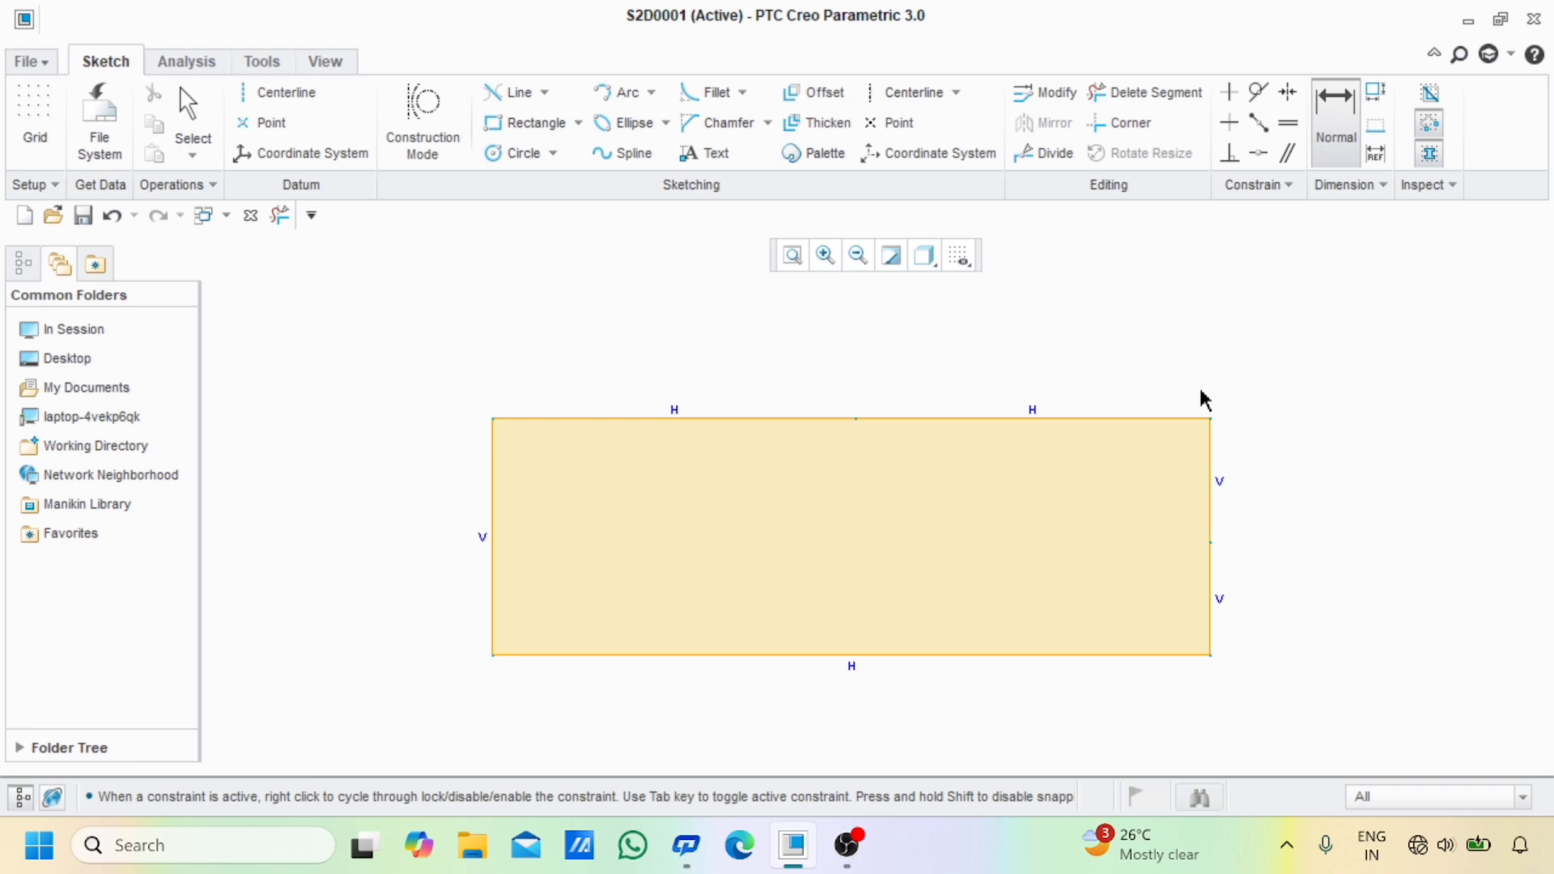
left_click(958, 652)
middle_click(895, 696)
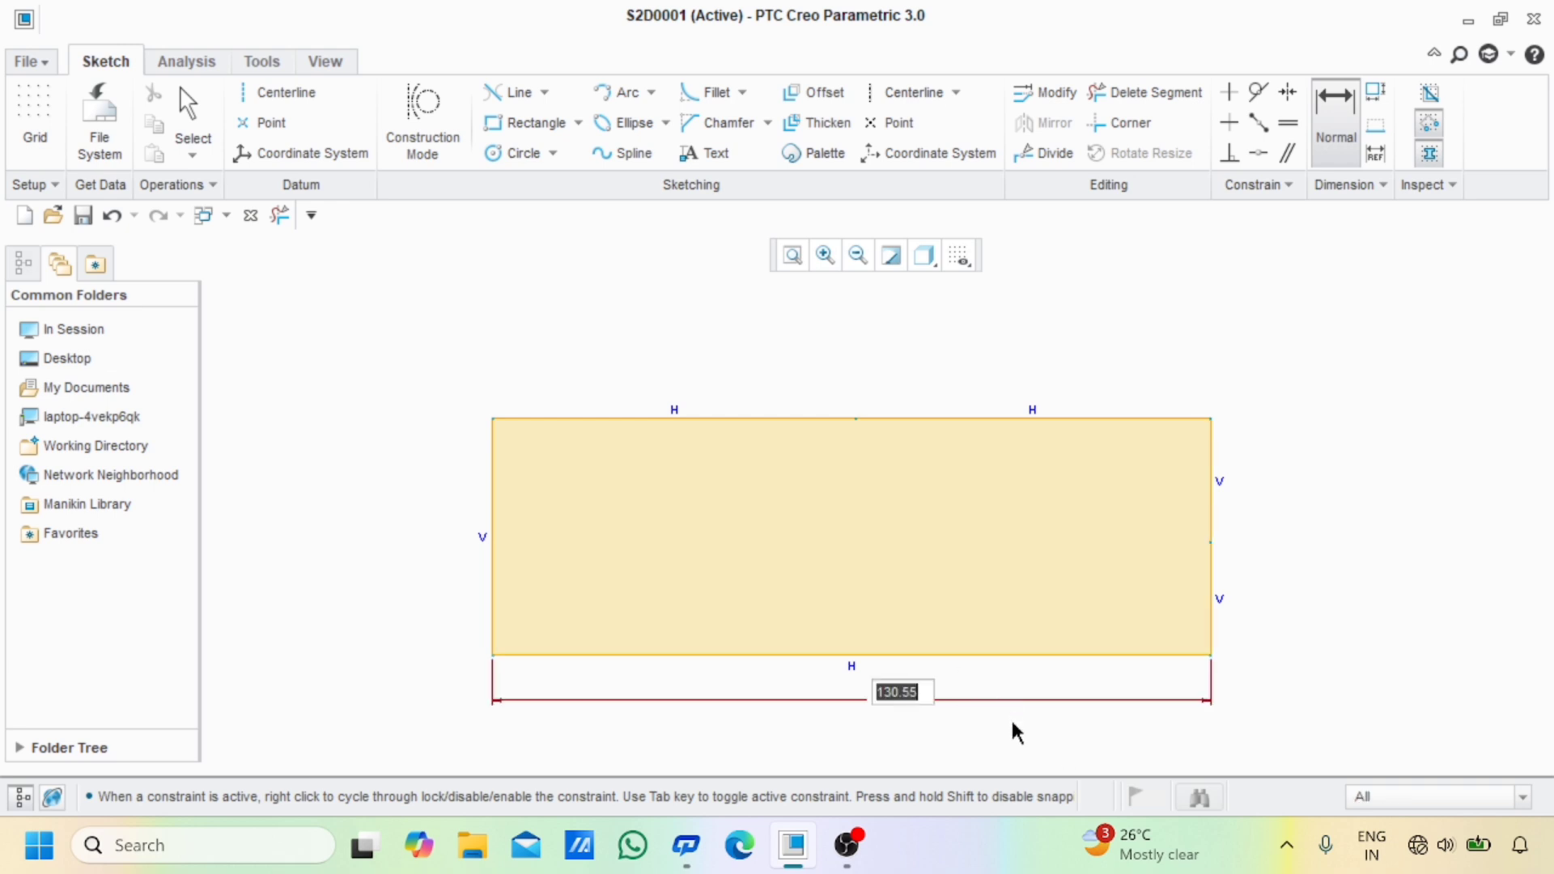
key("Return")
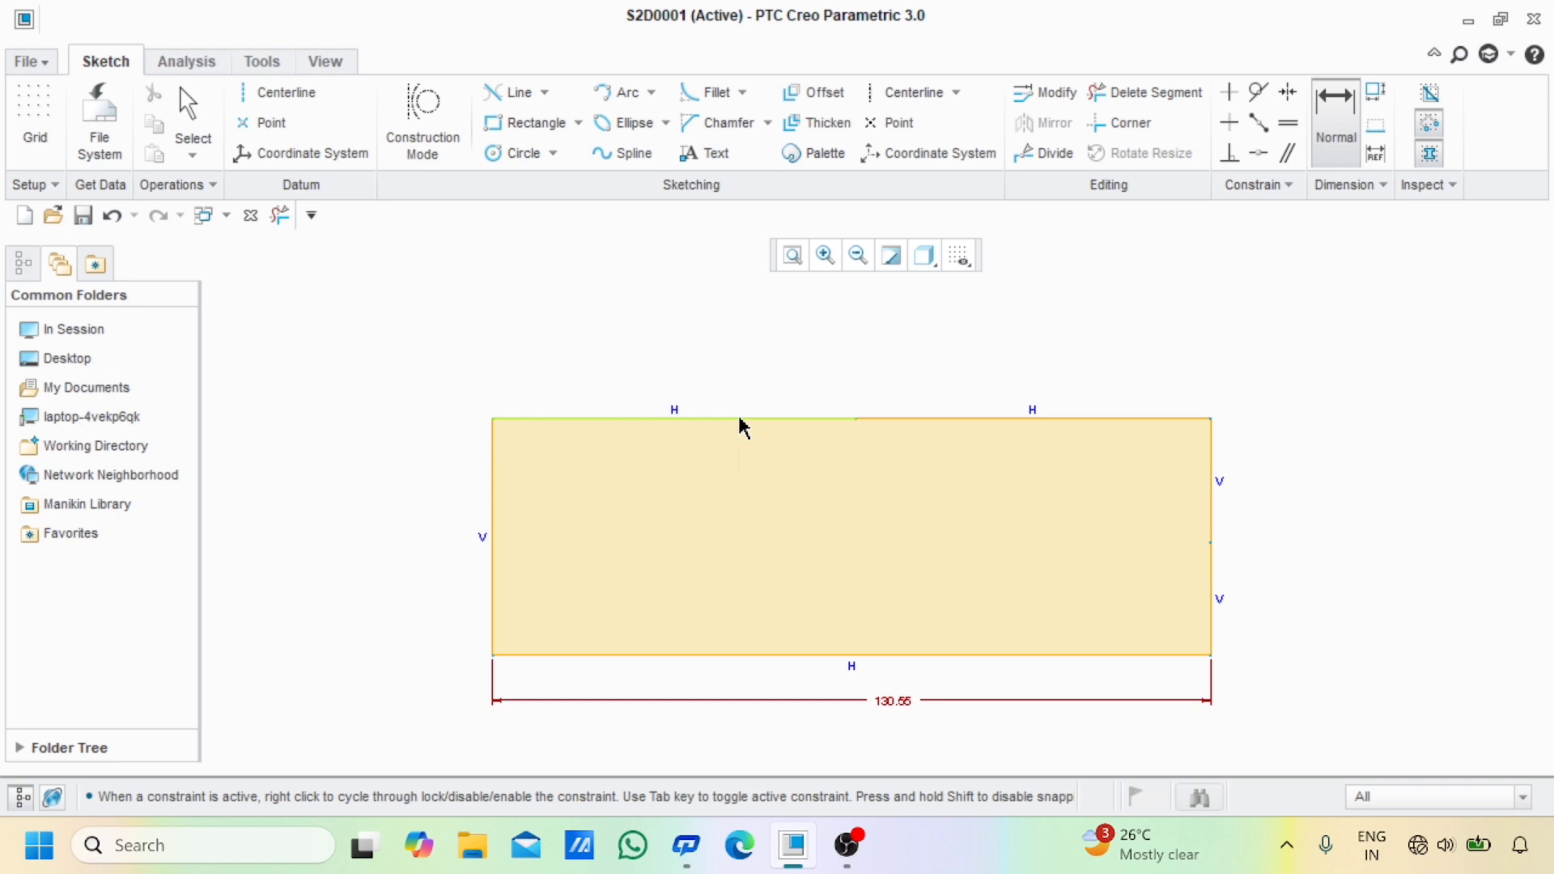
middle_click(712, 384)
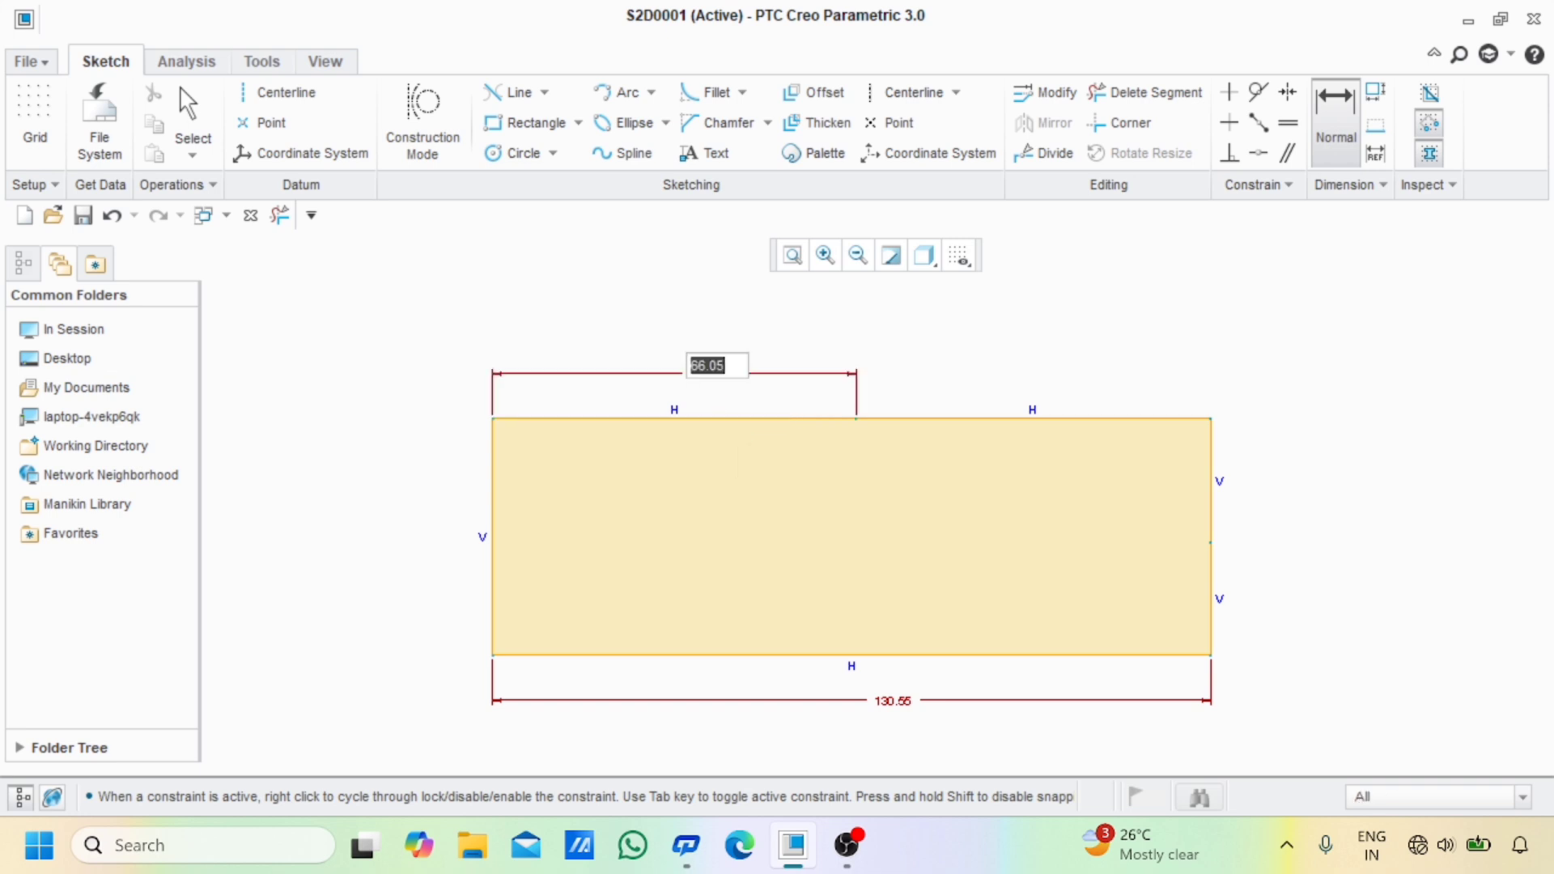
key("Return")
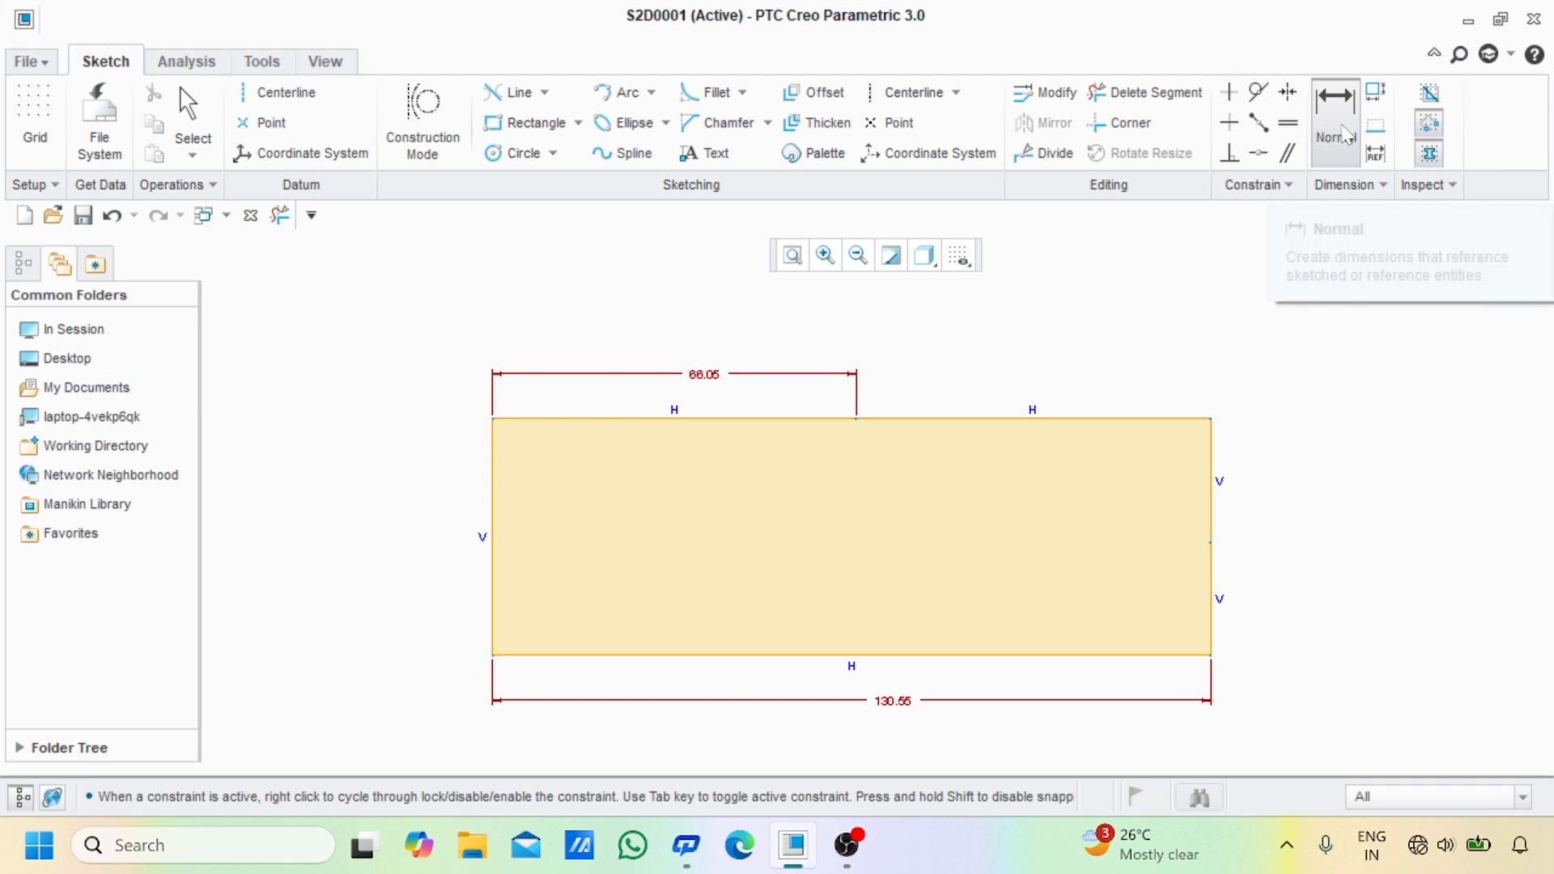
Try to dimension the right segment of the divided top edge, and delete the conflicting dimension
left_click(1014, 412)
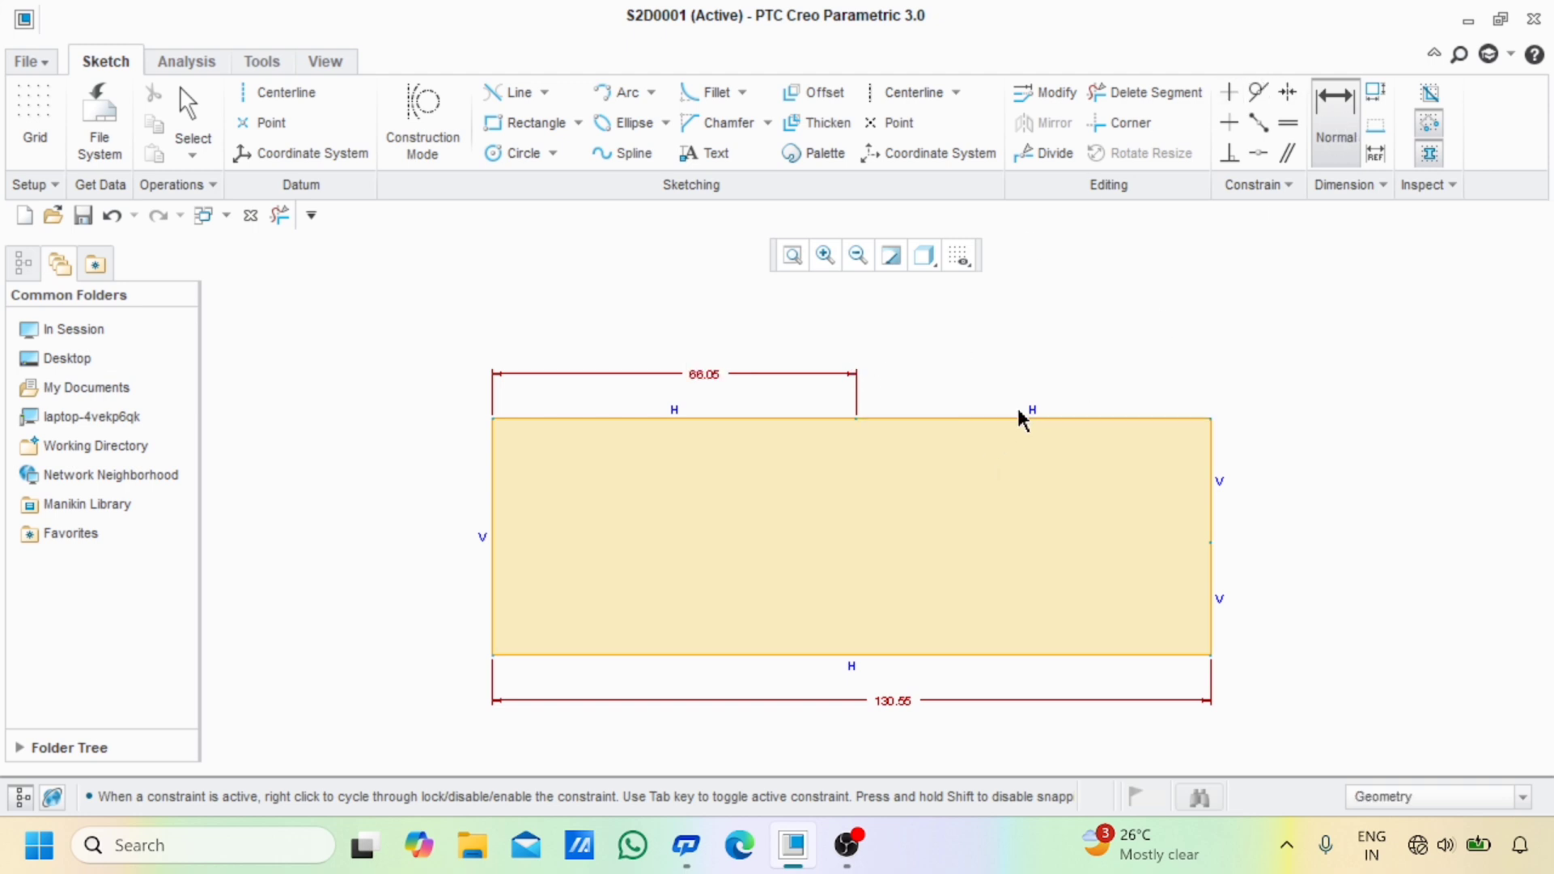
middle_click(1044, 357)
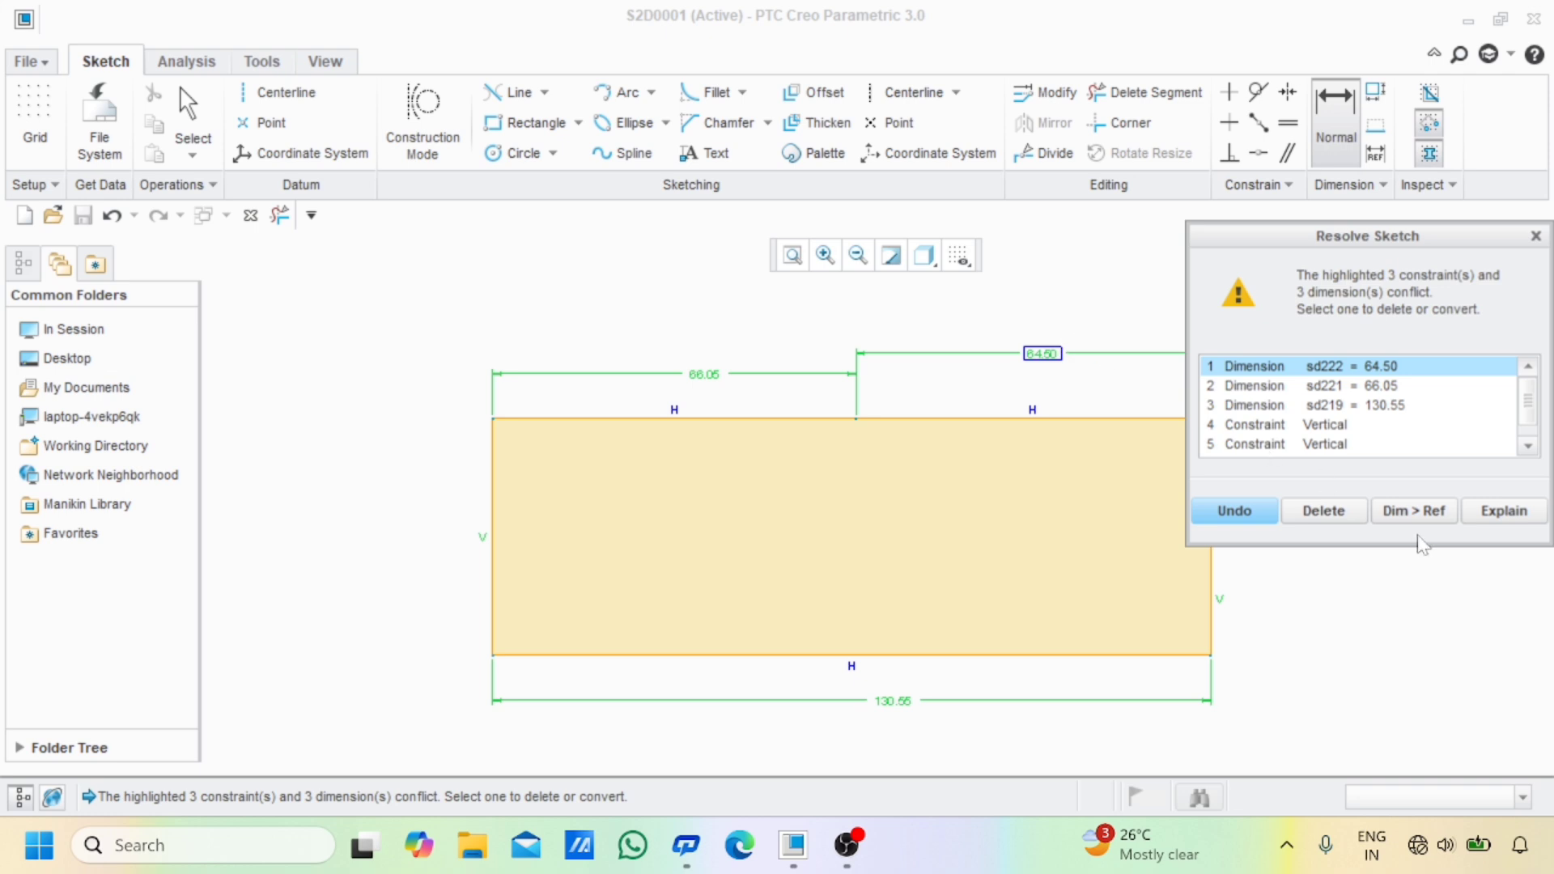
left_click(1323, 511)
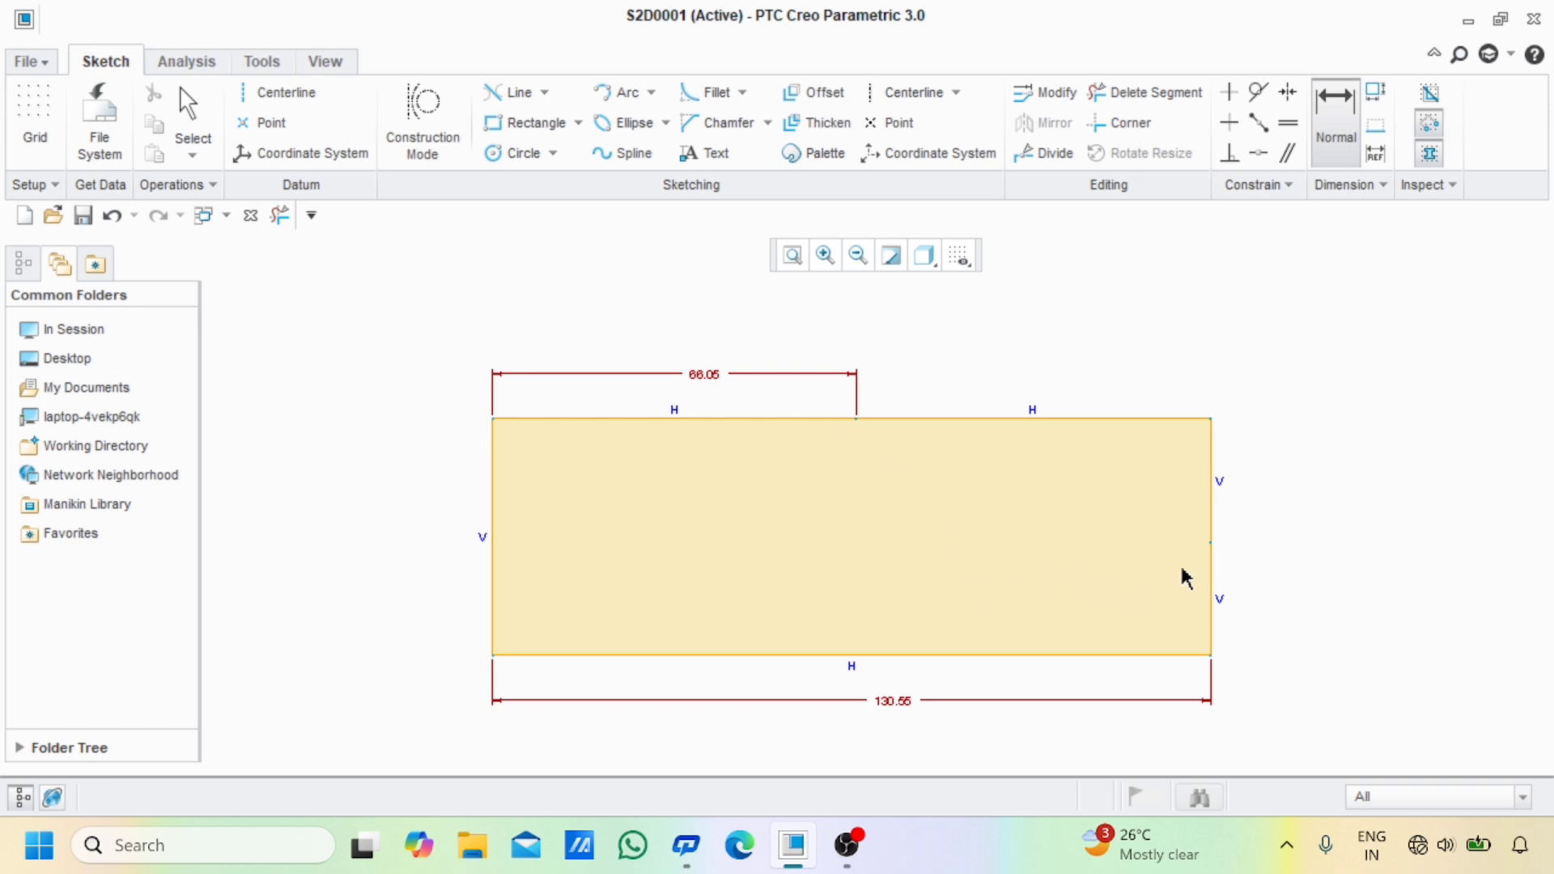
Dimension the lower segment of the divided right edge and the full height of the left edge, keeping their current lengths
left_click(1211, 565)
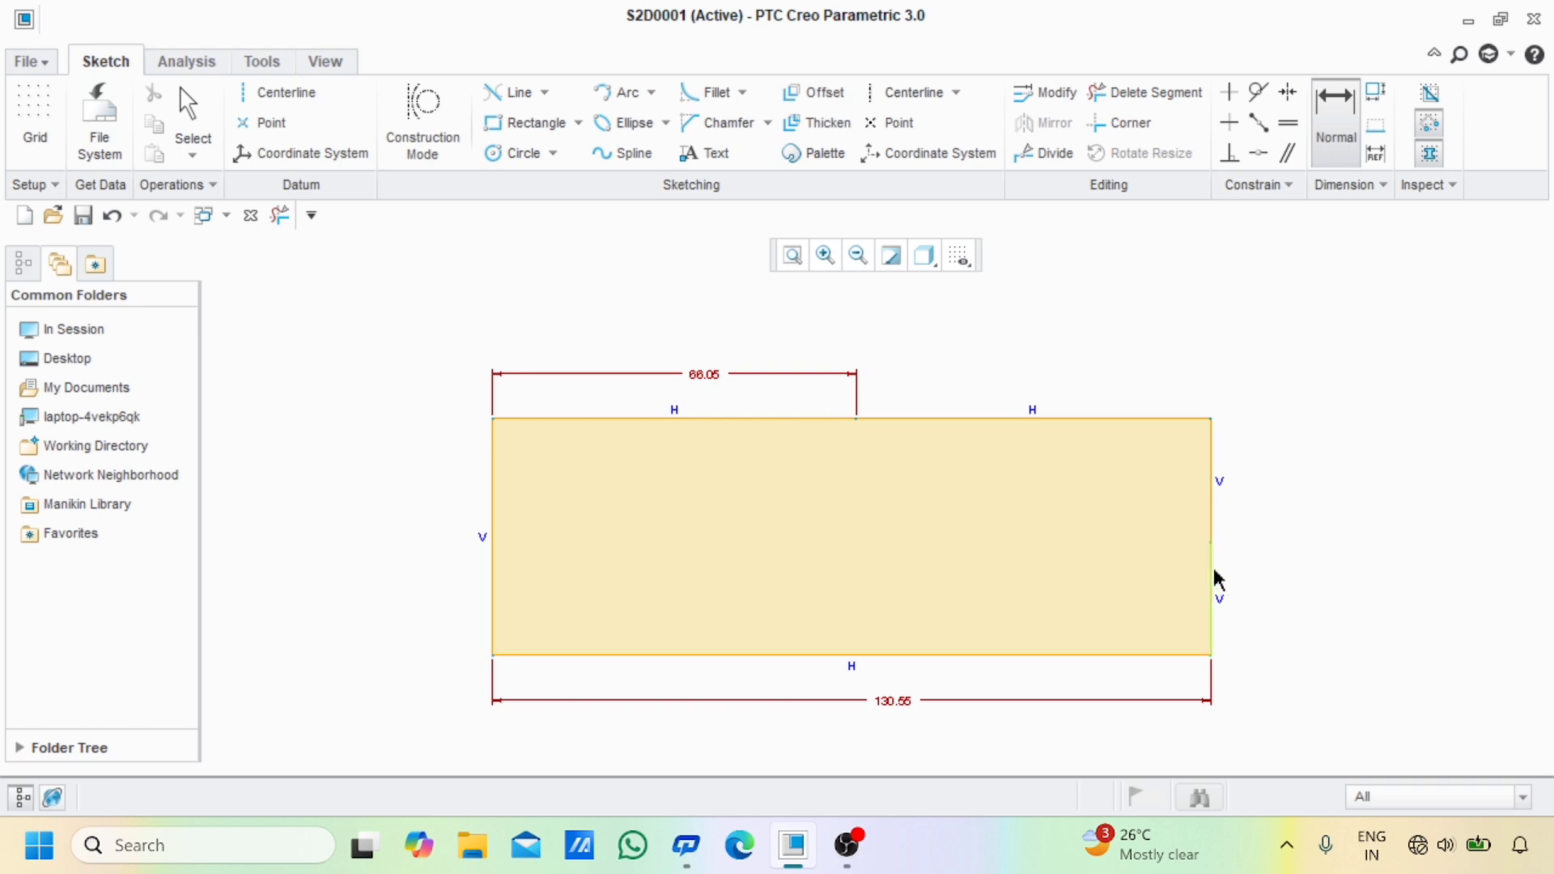
middle_click(1298, 575)
key("Return")
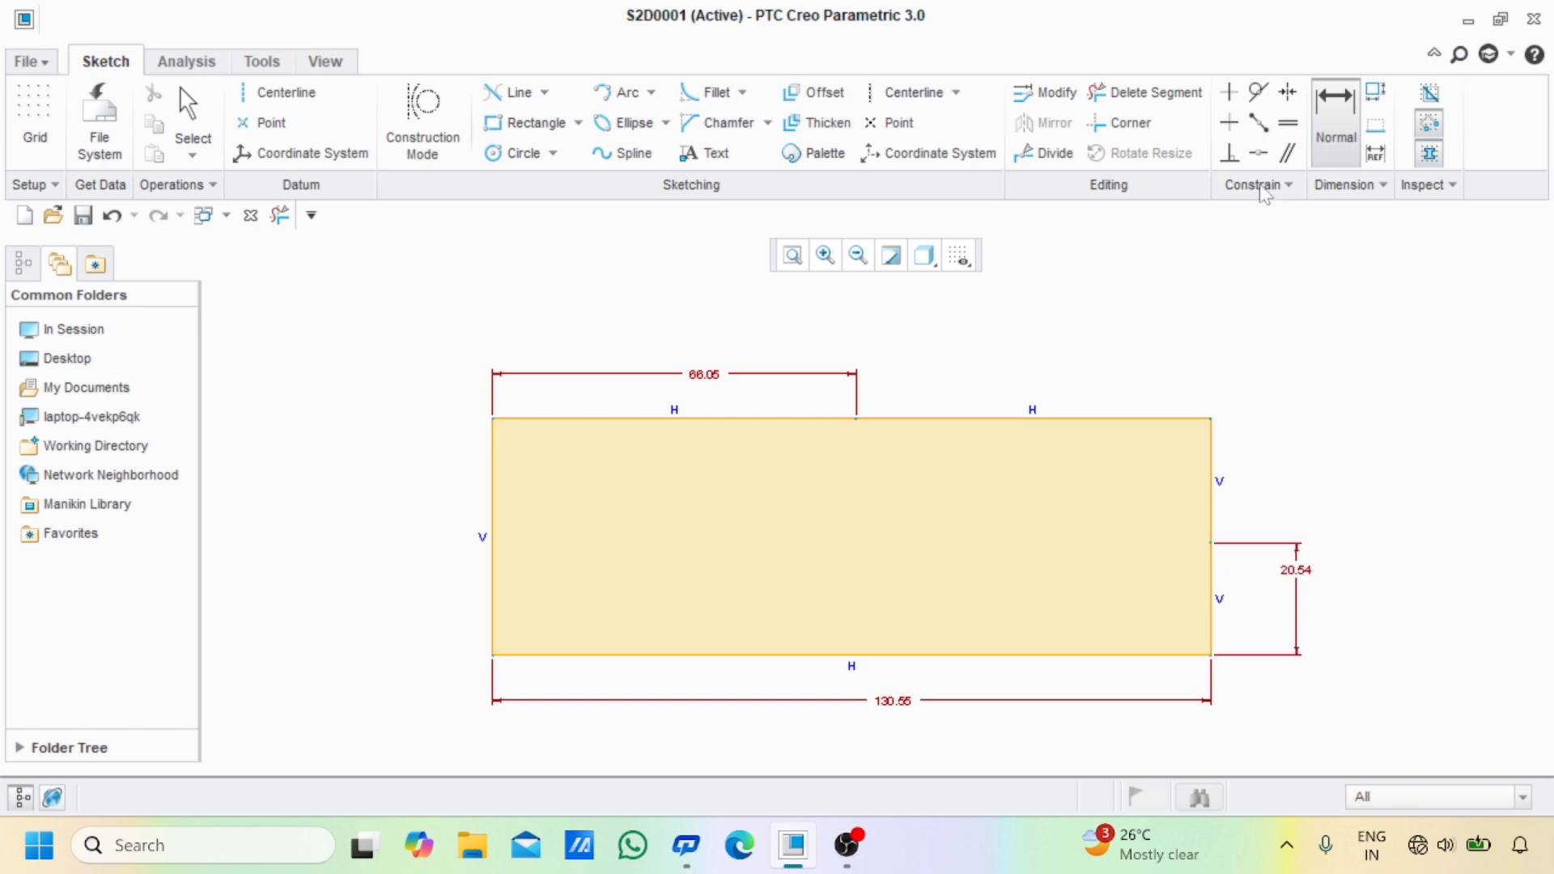
left_click(492, 605)
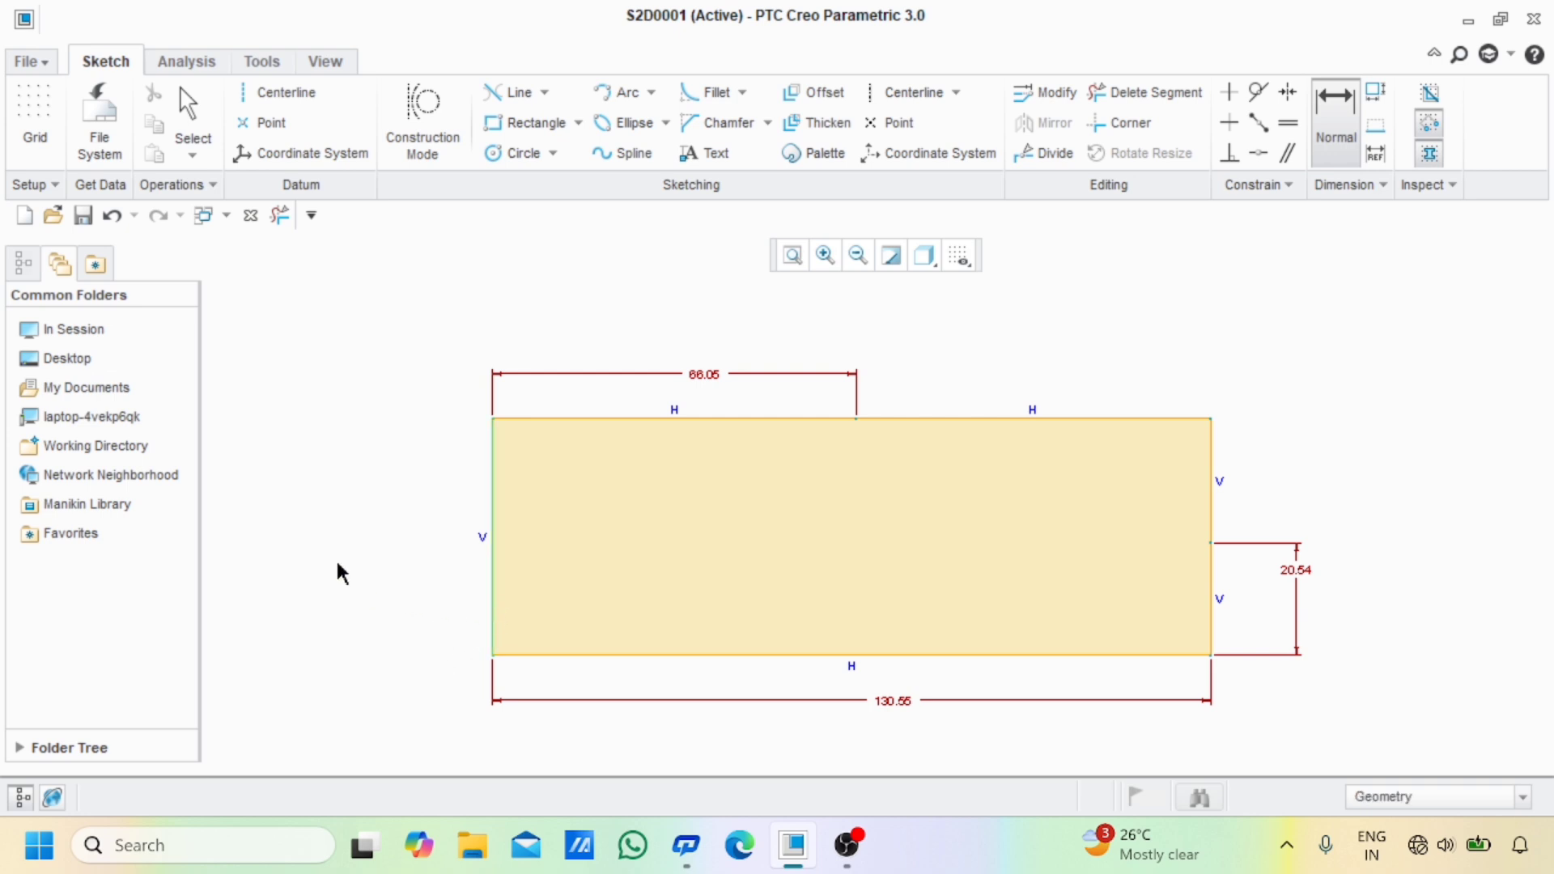
middle_click(386, 555)
middle_click(309, 616)
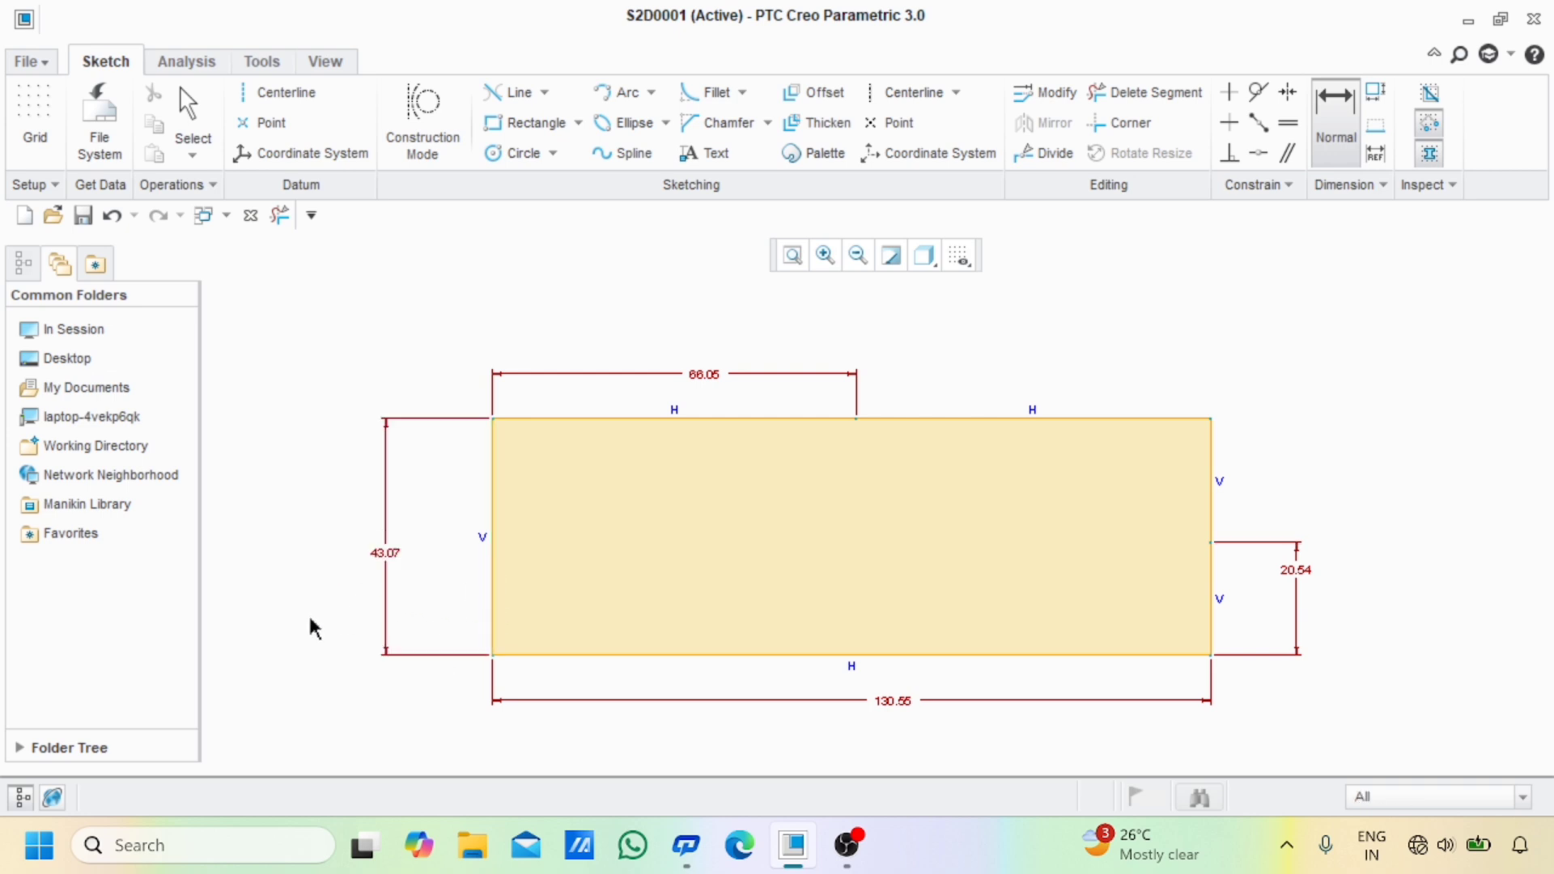